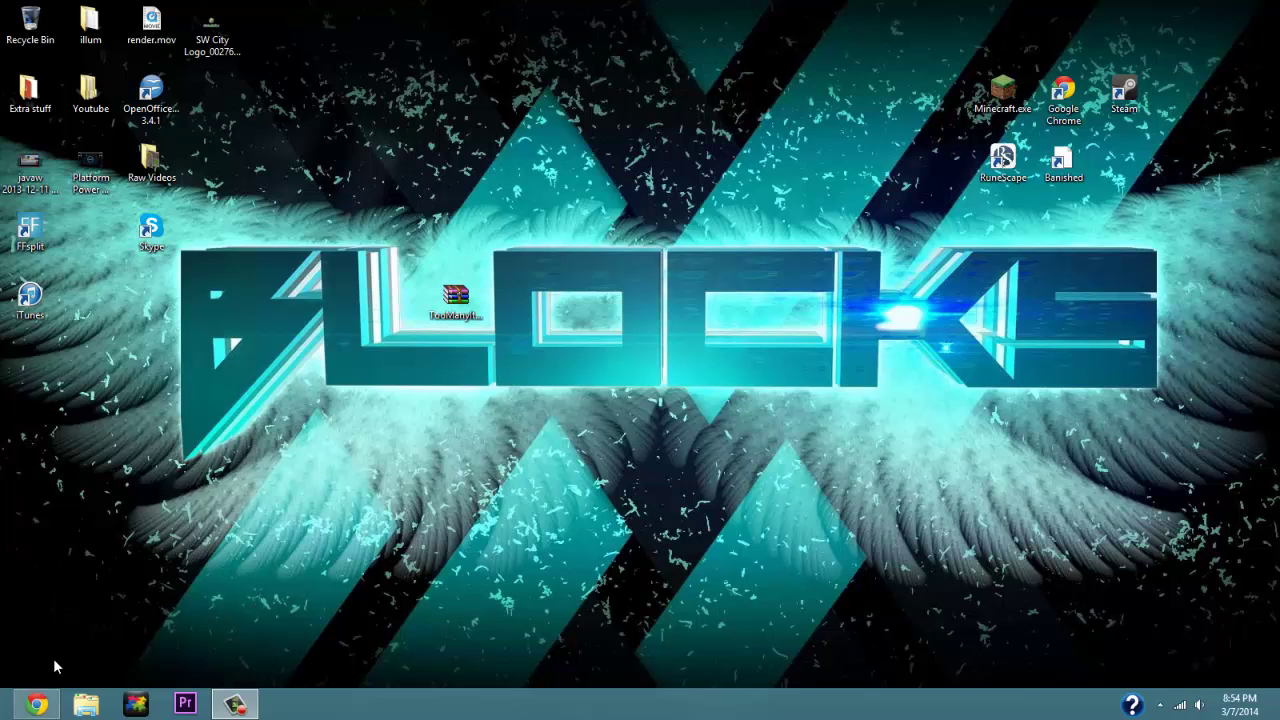
Restore the Chrome window showing the TooManyItems forum topic
click(40, 703)
Close the advert, follow the For 1.7.5 non-Forge TooManyItems download link, then close Chrome
scroll(913, 492, down, 5)
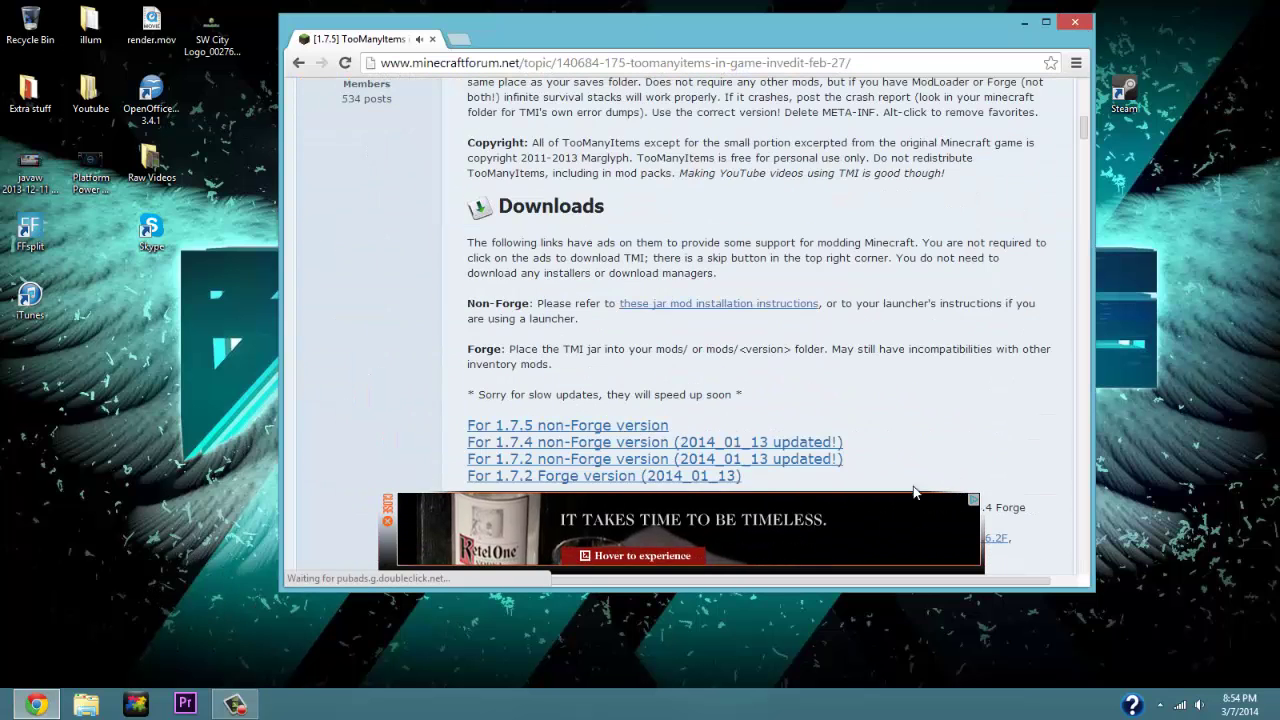
click(386, 500)
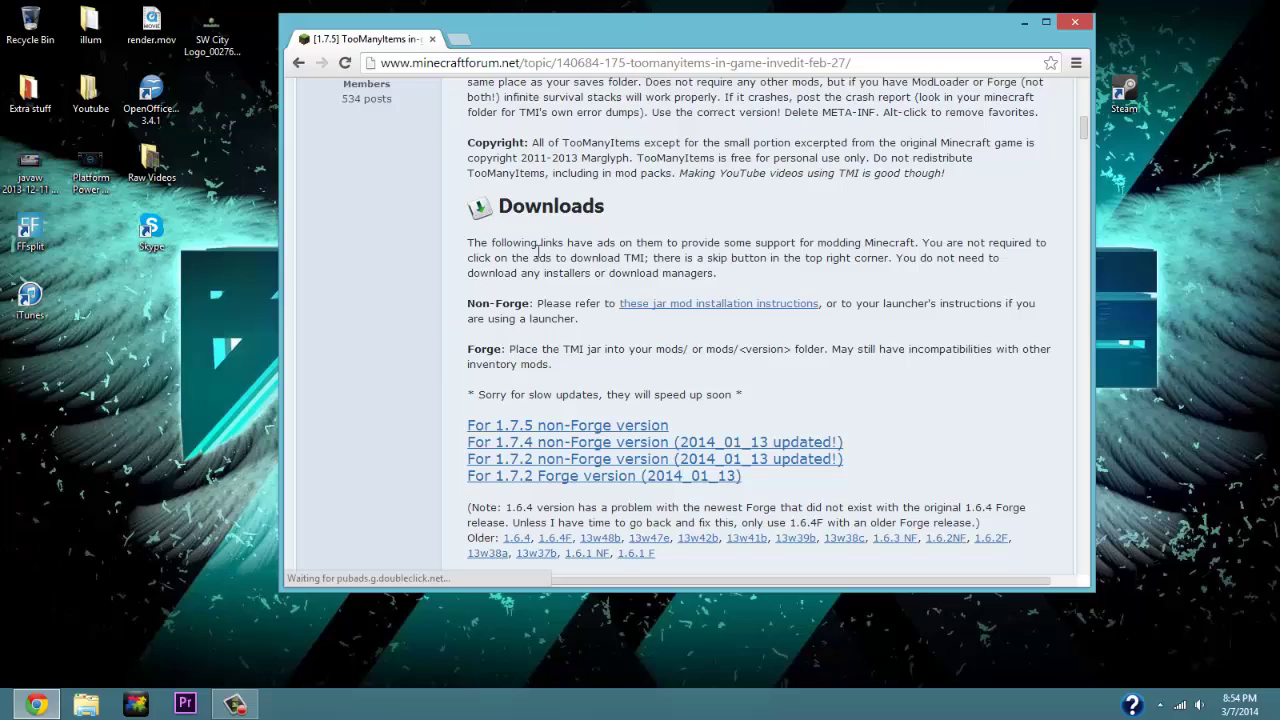
drag(446, 433, 702, 426)
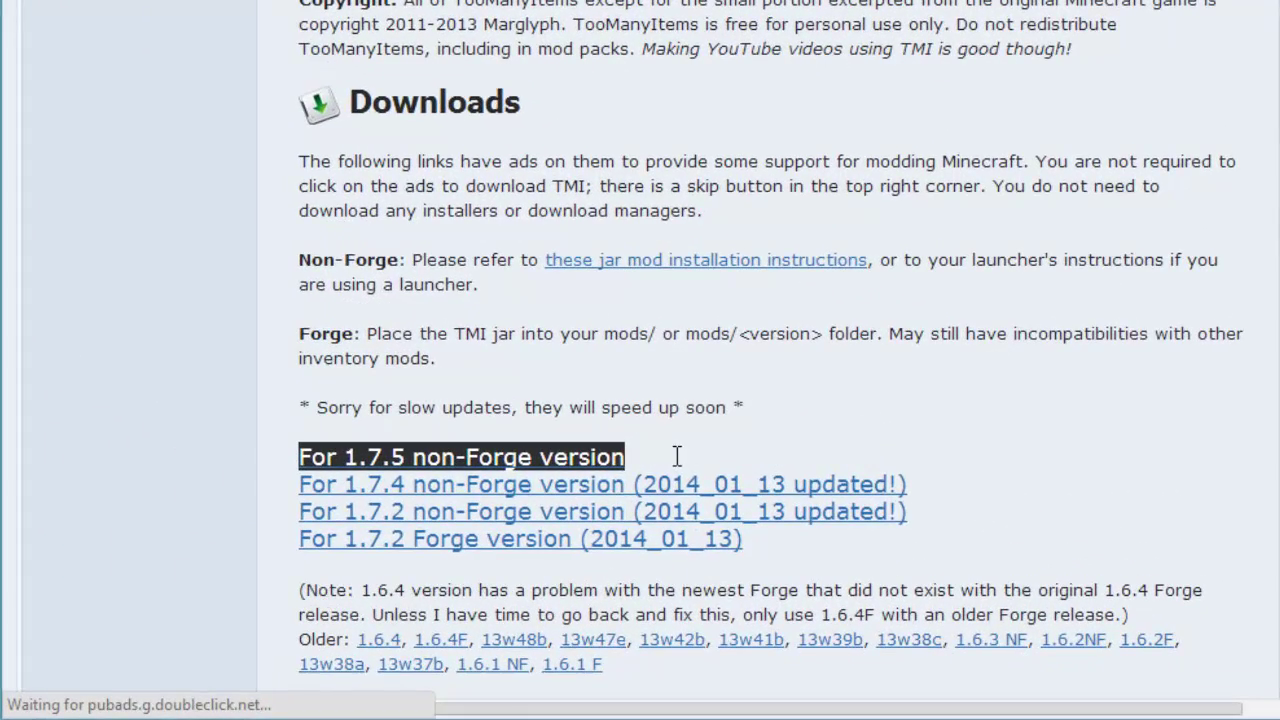
click(540, 431)
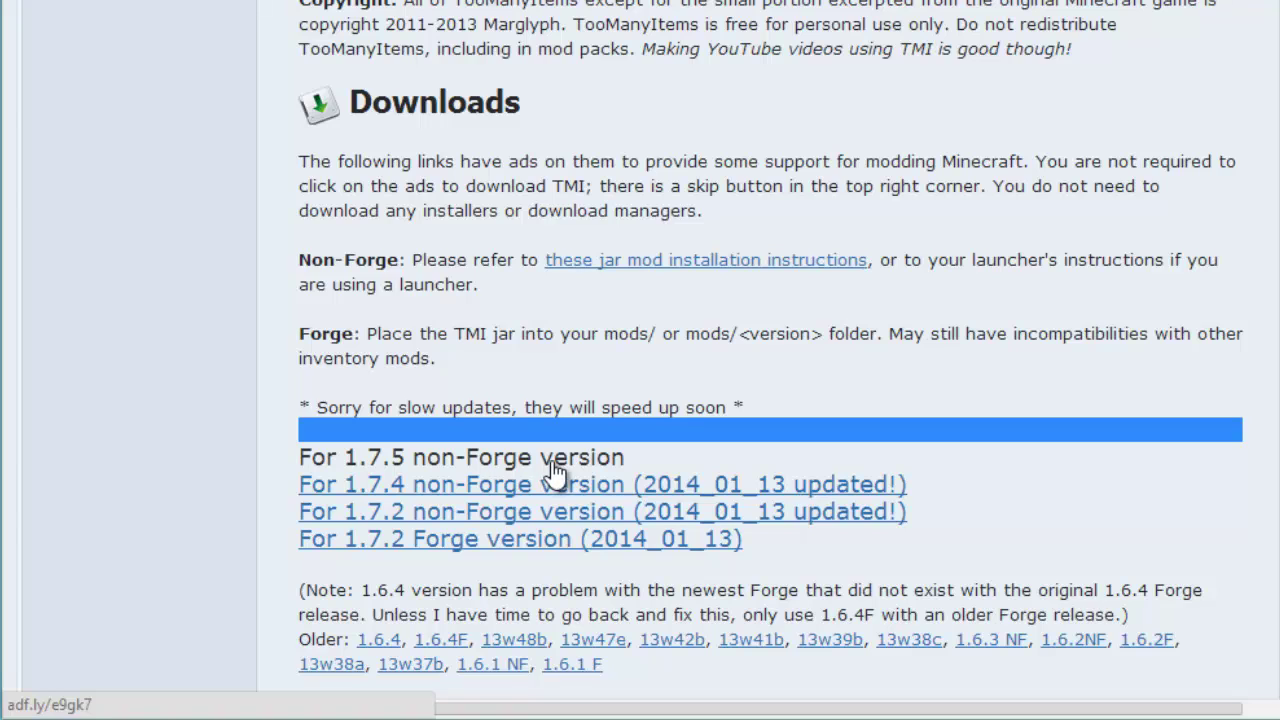
click(550, 465)
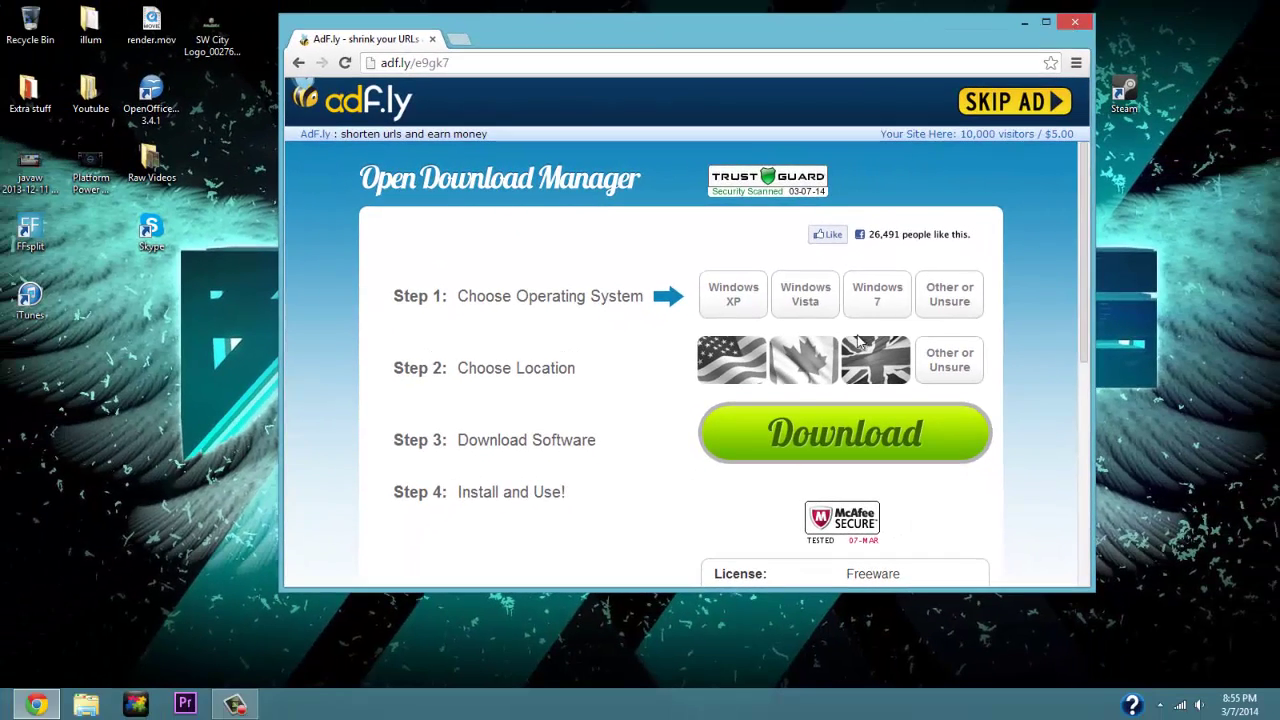
click(1074, 21)
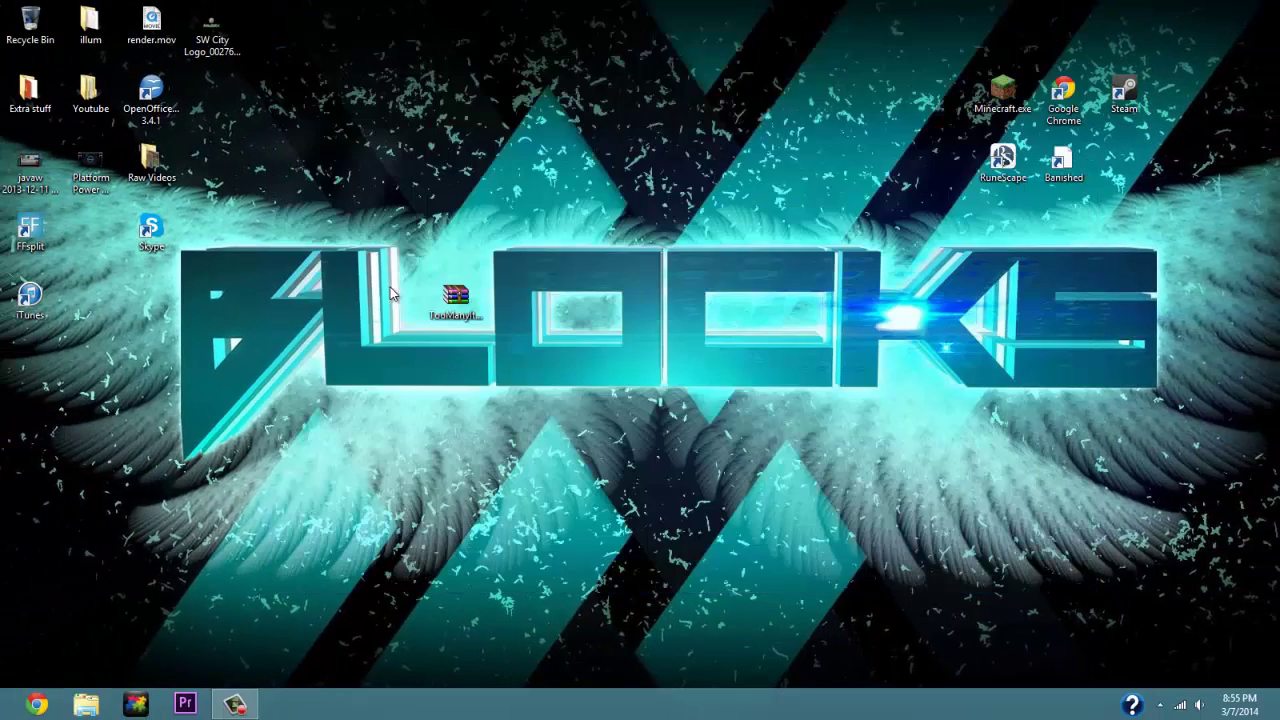
Select and deselect the TooManyItems zip on the desktop, then launch Minecraft.exe
drag(557, 253, 350, 452)
click(390, 435)
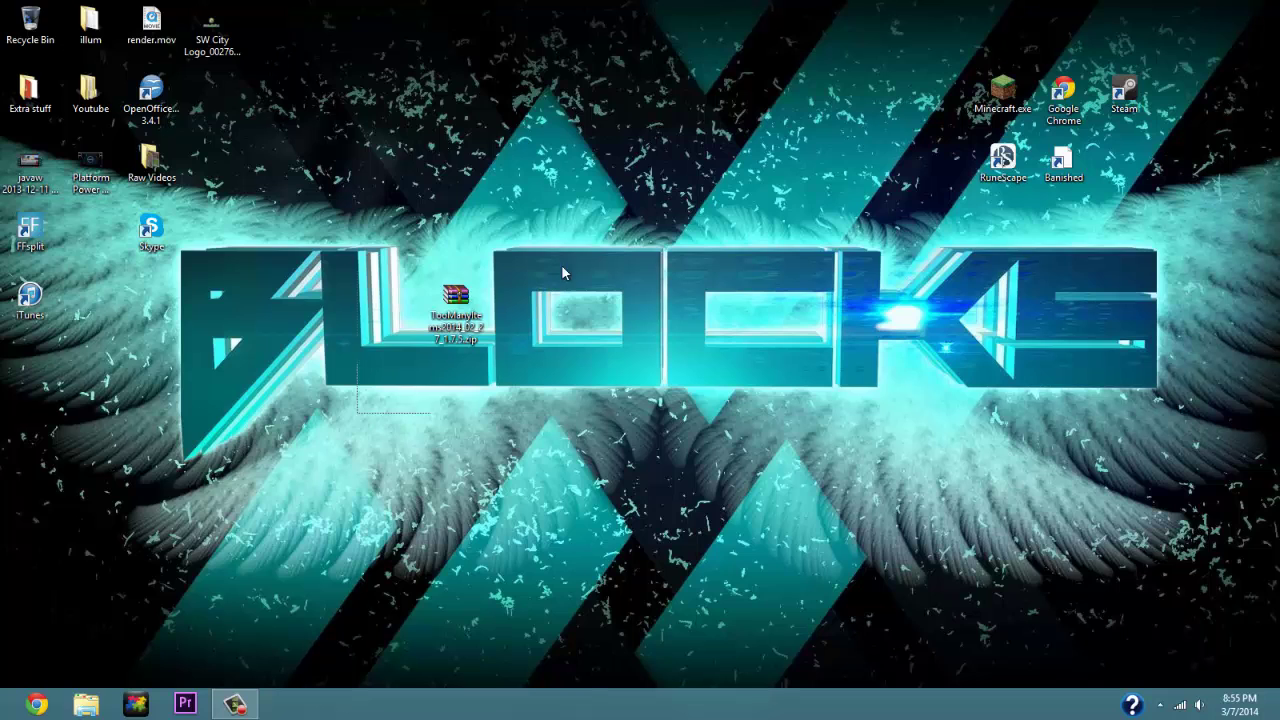
double_click(987, 93)
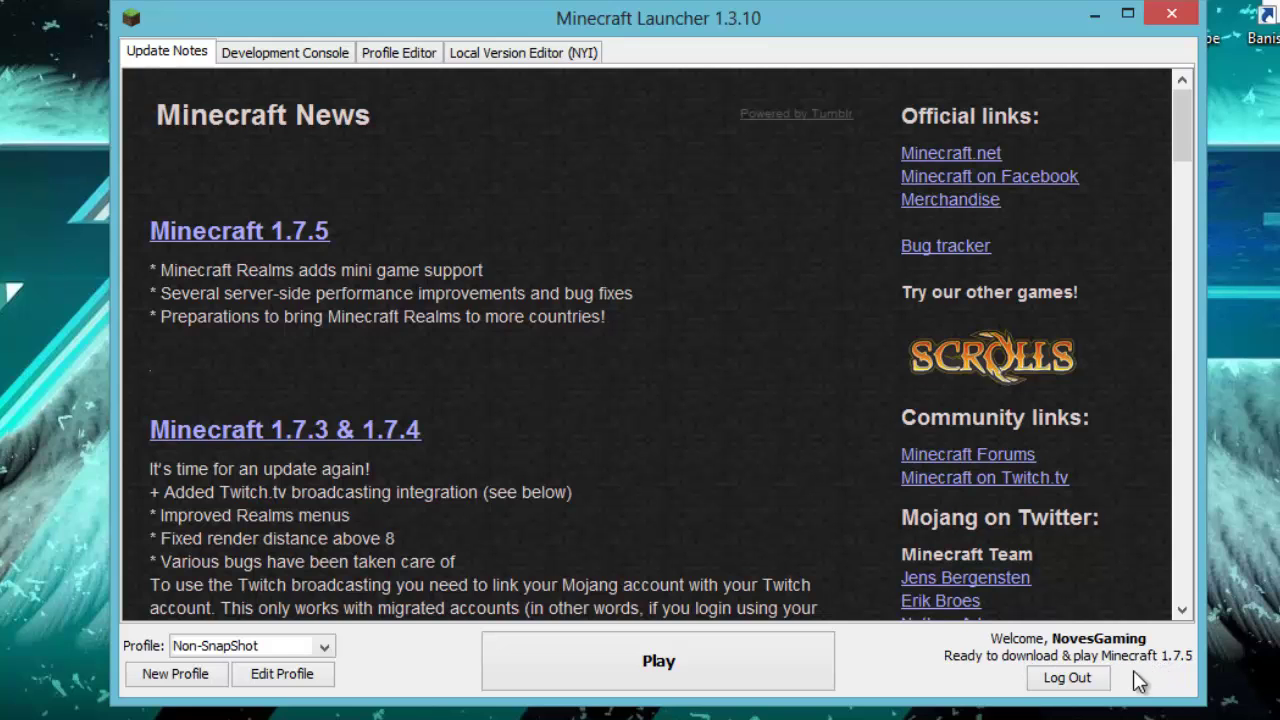
Play Minecraft 1.7.5 from the launcher so the version downloads and starts
scroll(754, 479, down, 8)
scroll(757, 491, up, 8)
click(533, 678)
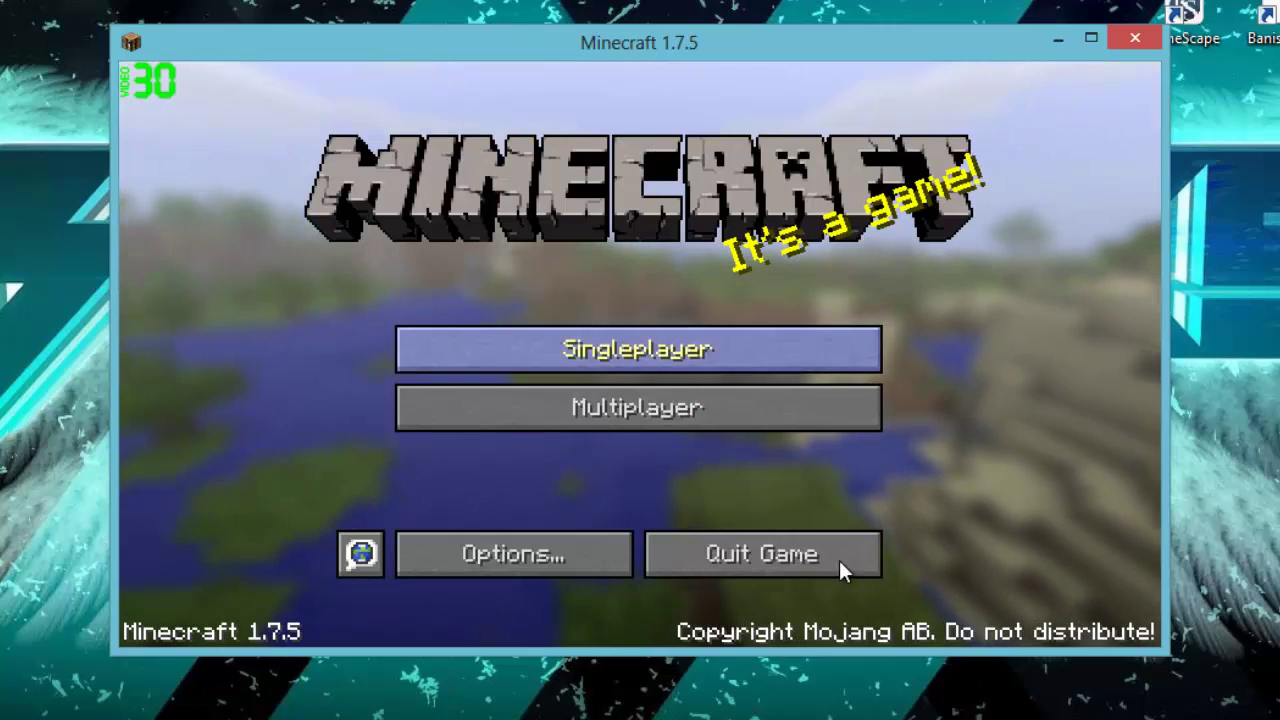
Open Multiplayer, return to the main menu, quit the game, and relaunch Minecraft.exe
click(620, 407)
scroll(594, 423, down, 1)
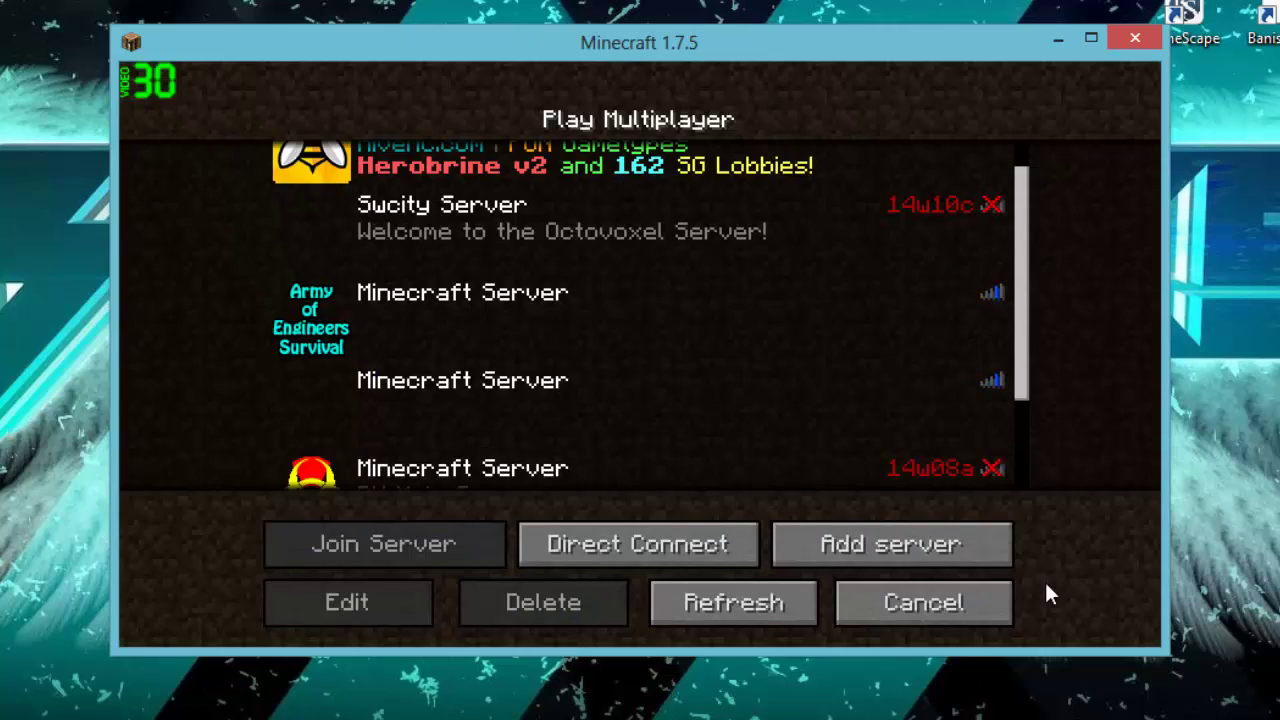
click(961, 598)
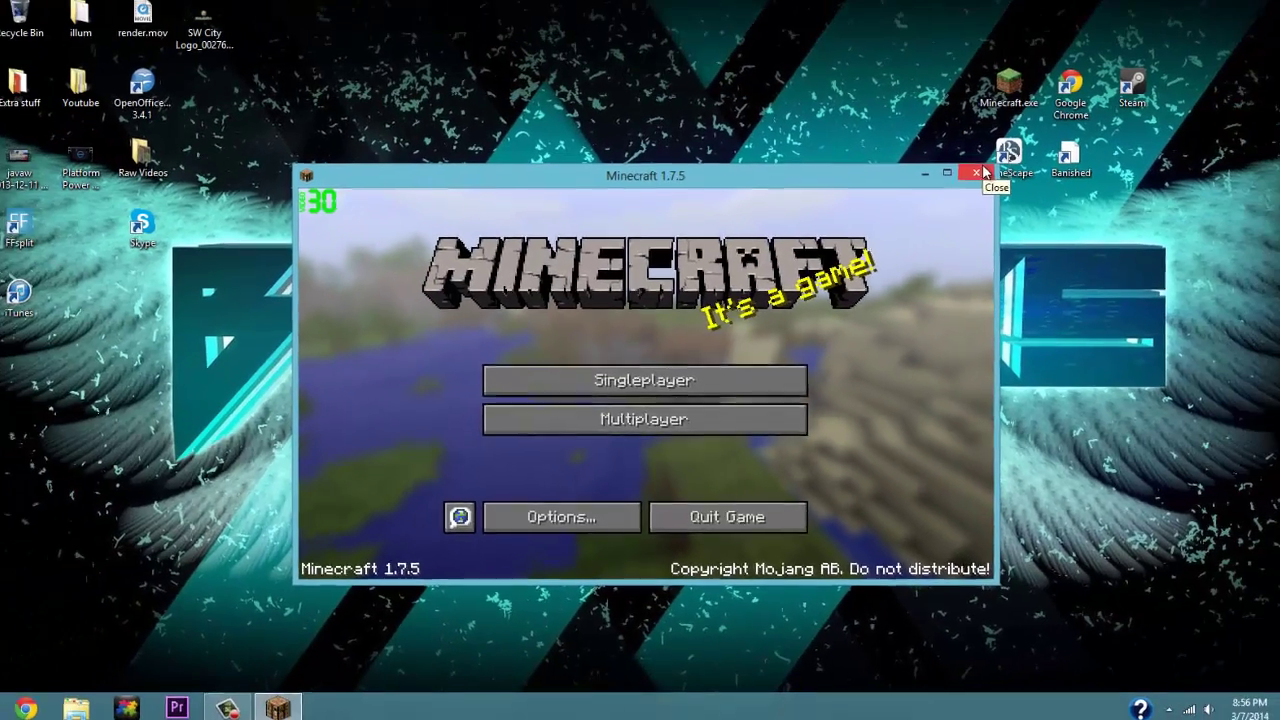
click(1140, 38)
double_click(1028, 84)
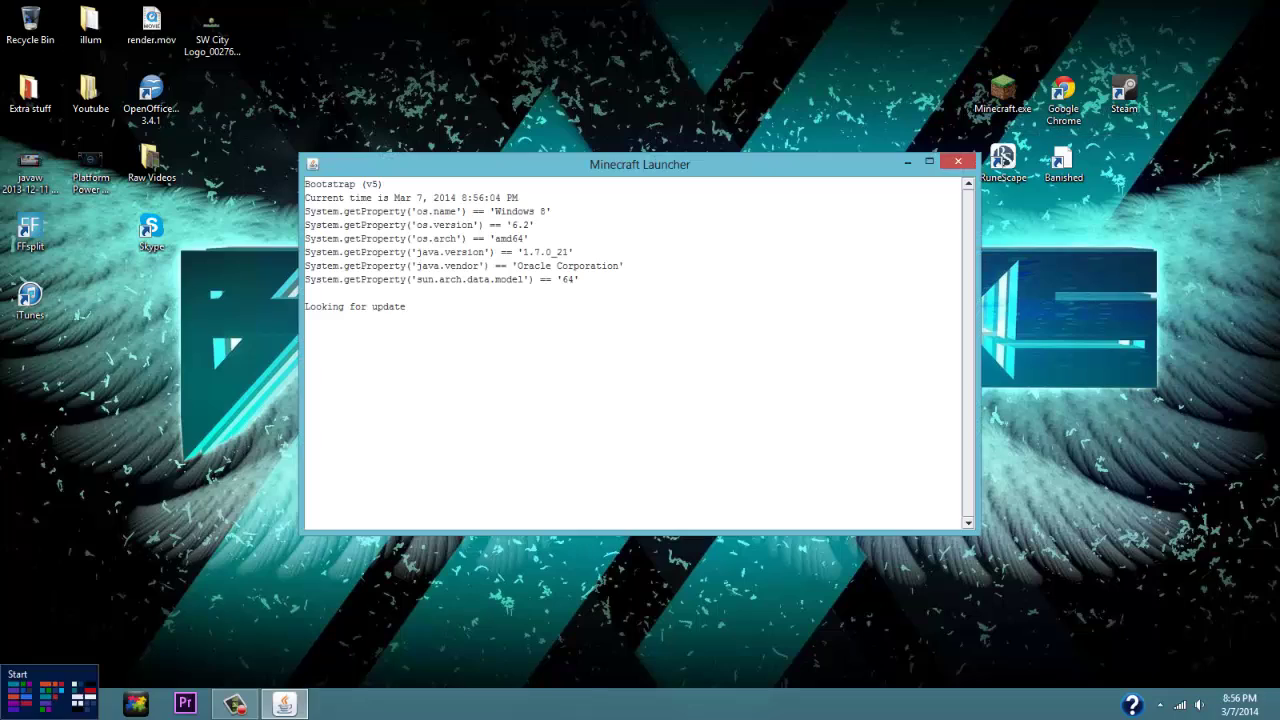
Open the Roaming app-data folder via Win+X Run with %appdata%, then close it
right_click(34, 710)
click(40, 680)
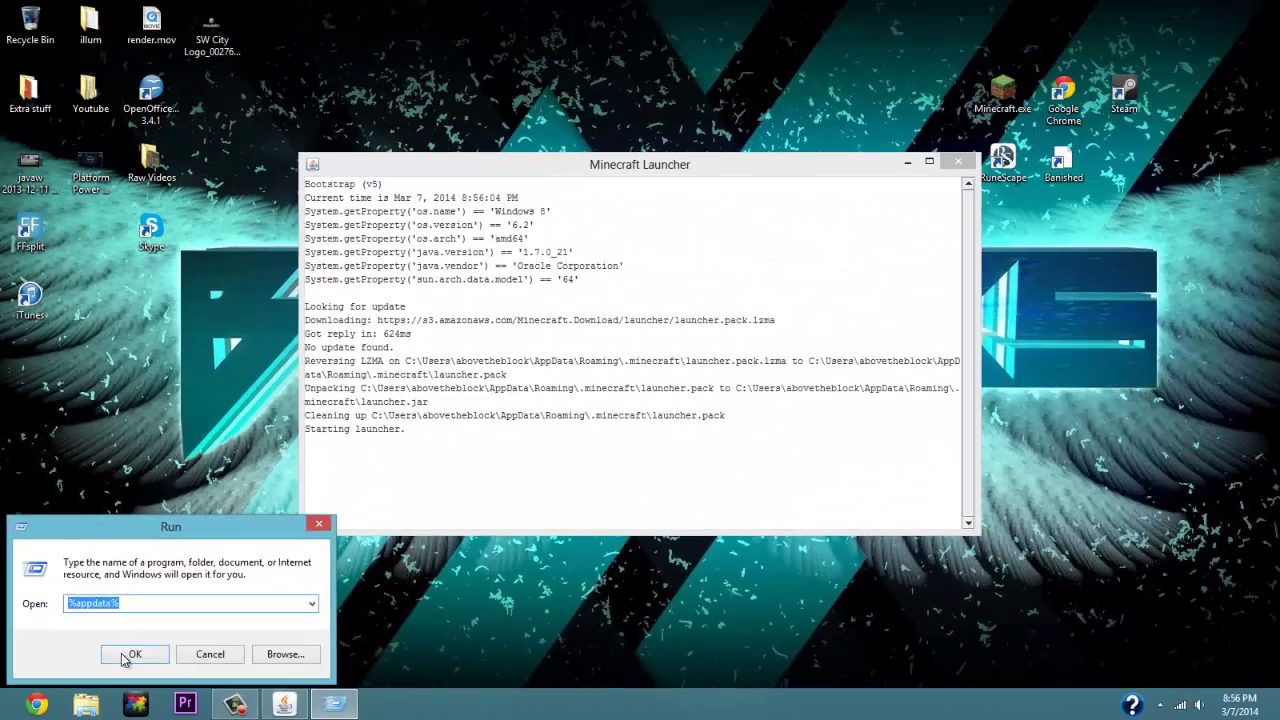
click(133, 654)
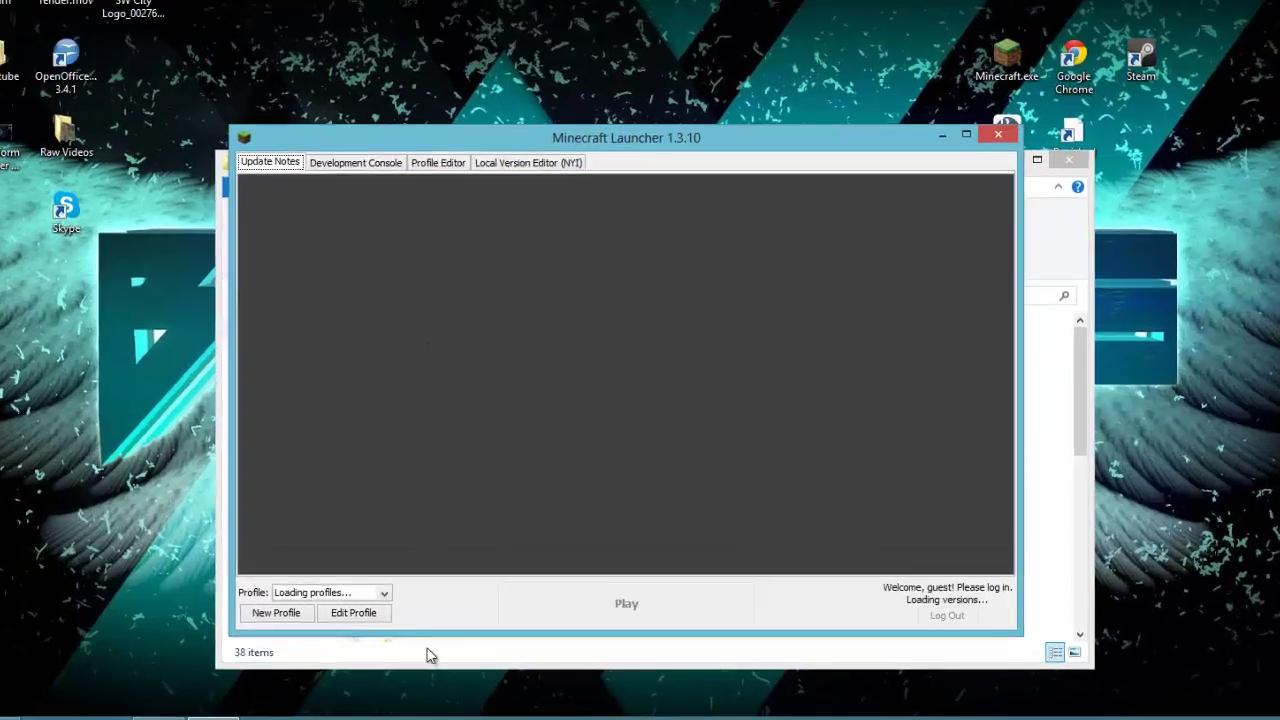
click(479, 632)
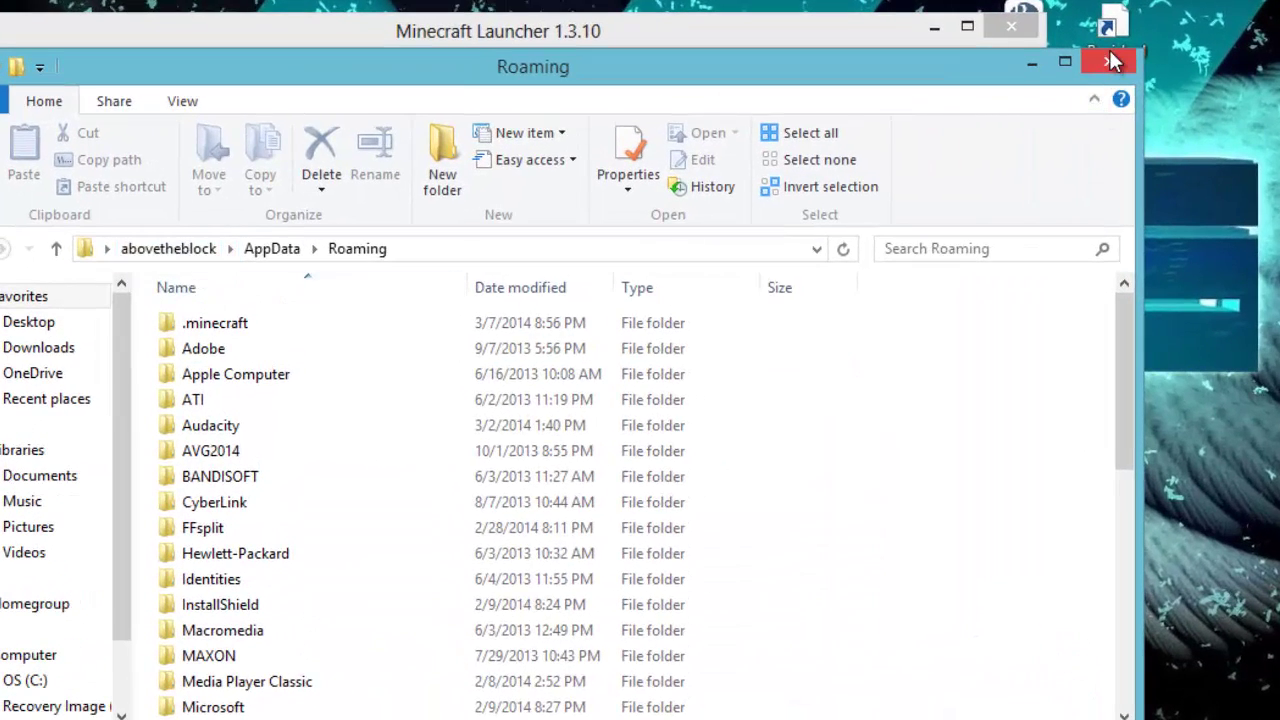
click(1114, 60)
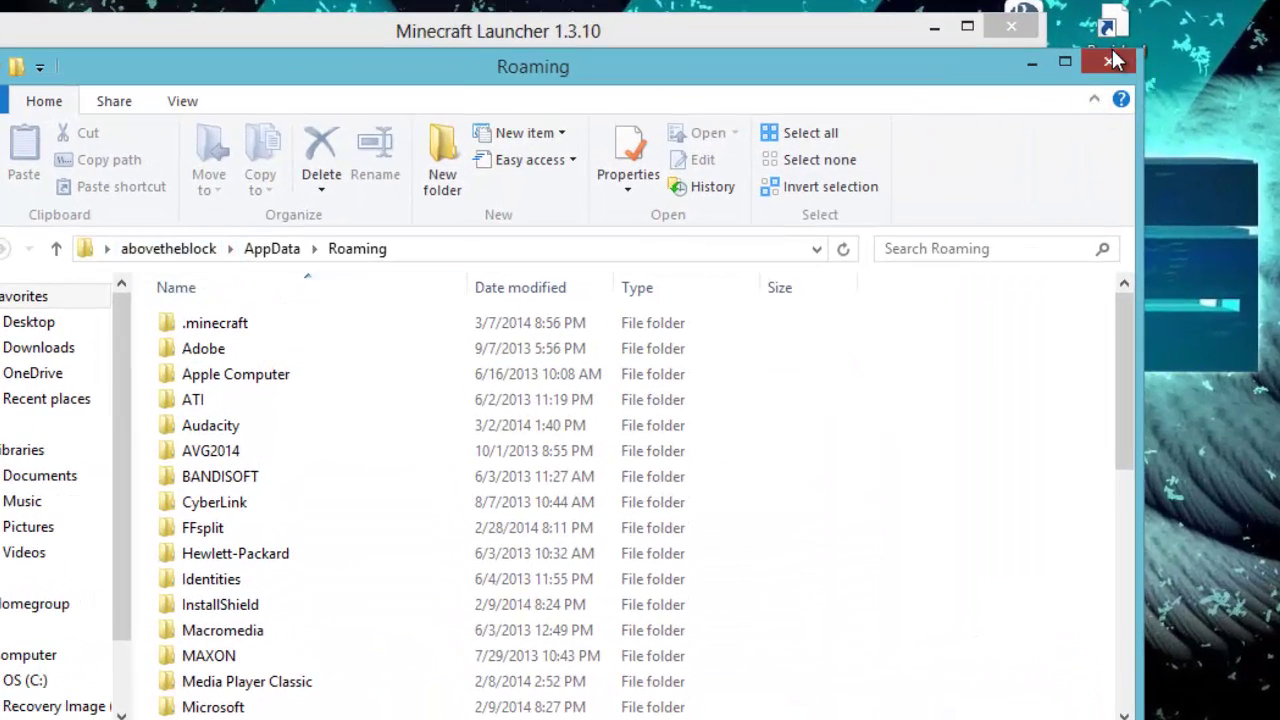
Open the .minecraft directory via the Non-SnapShot profile's Open Game Dir and minimize the launcher
click(142, 690)
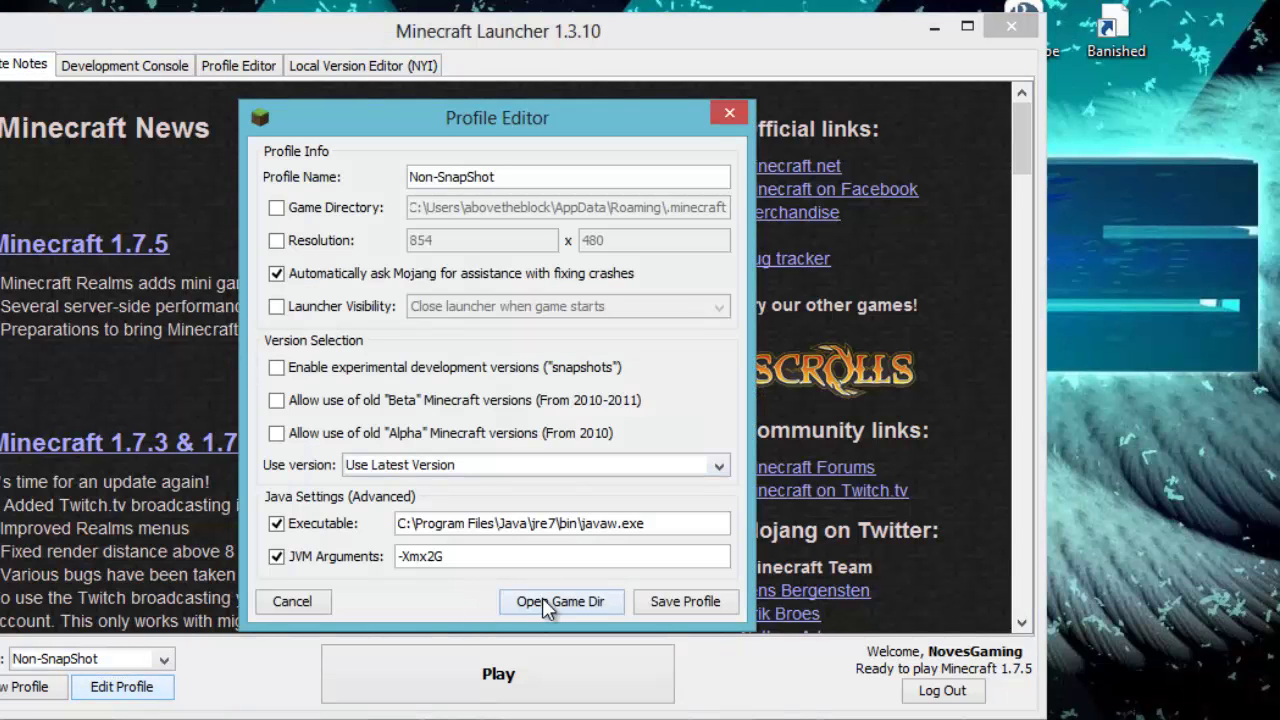
click(545, 603)
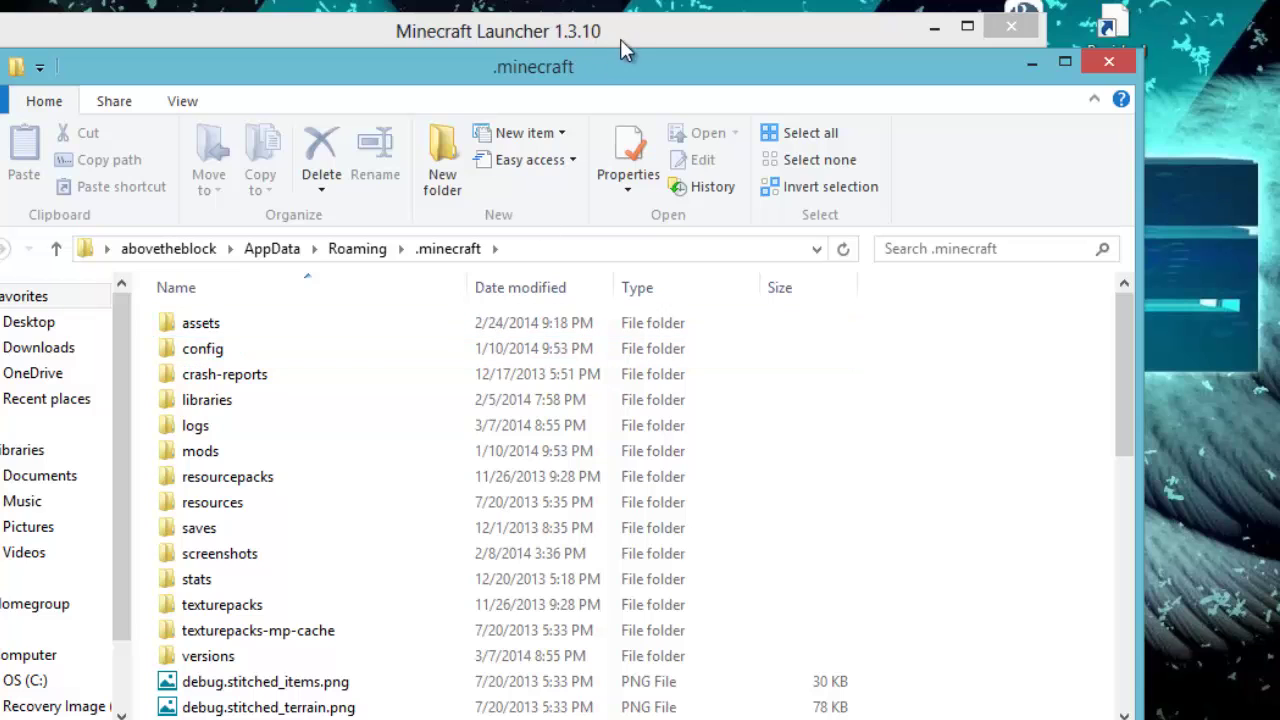
click(635, 28)
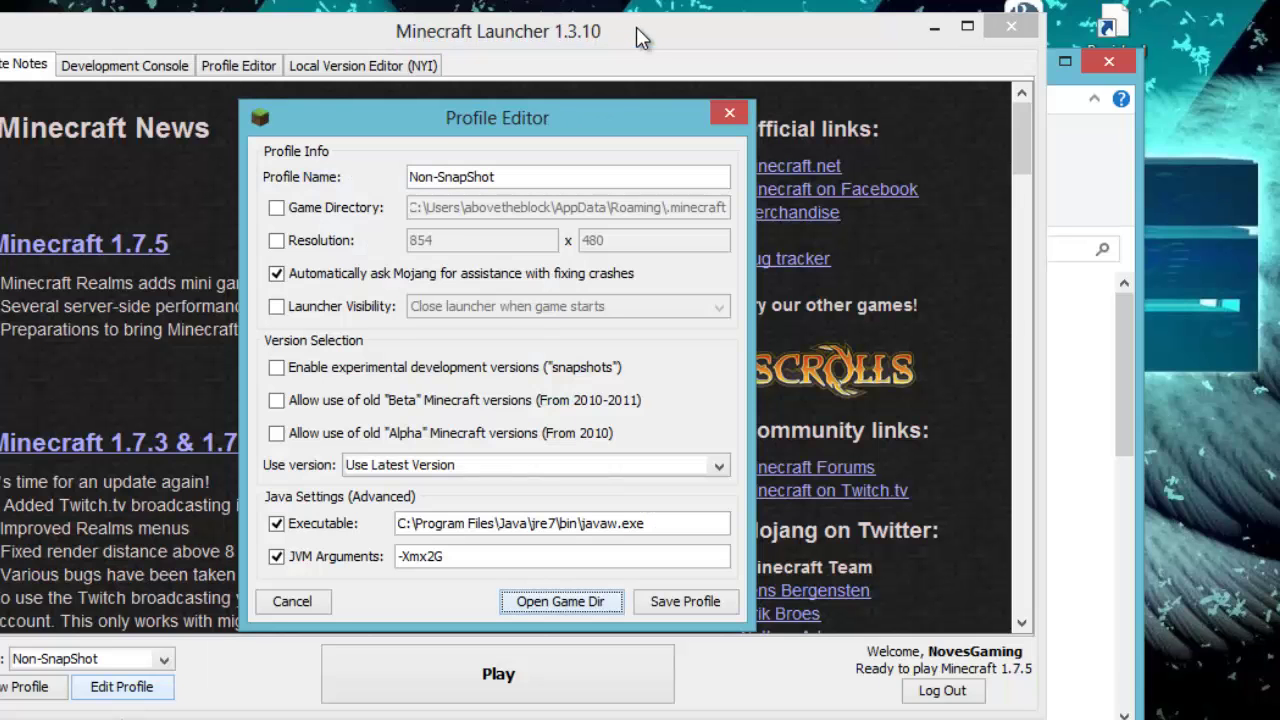
click(731, 114)
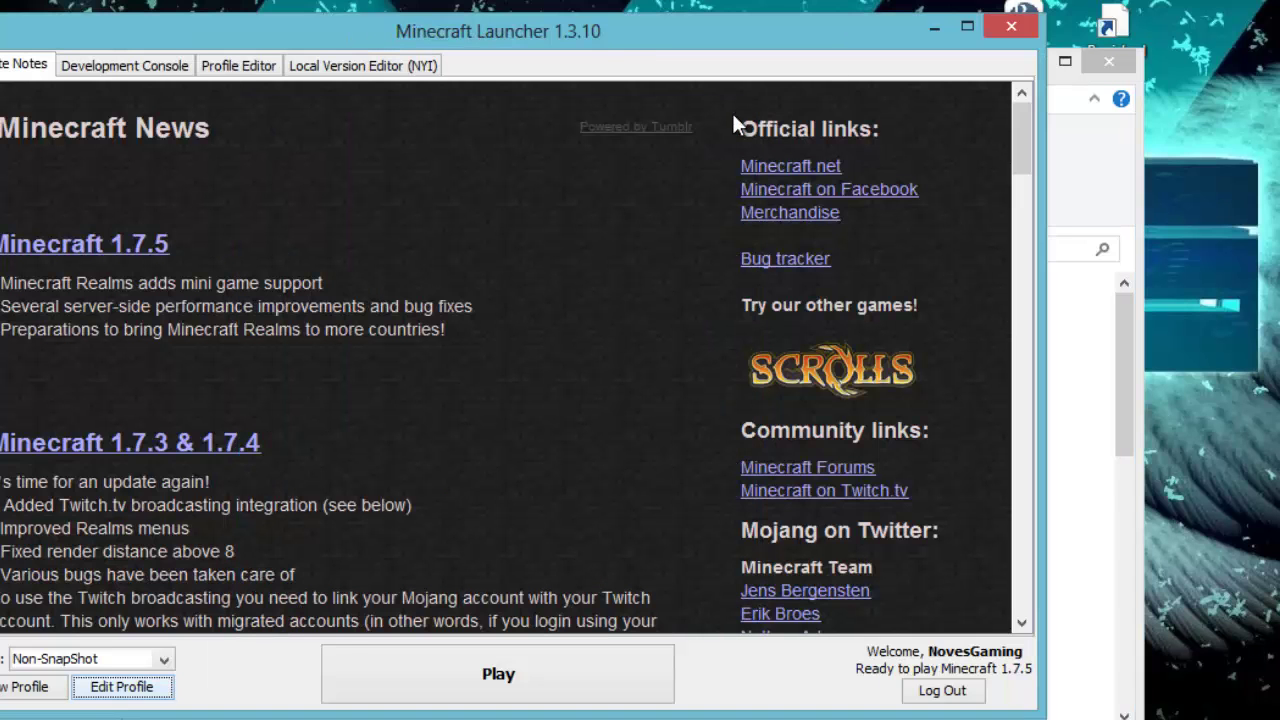
click(938, 36)
drag(653, 70, 700, 18)
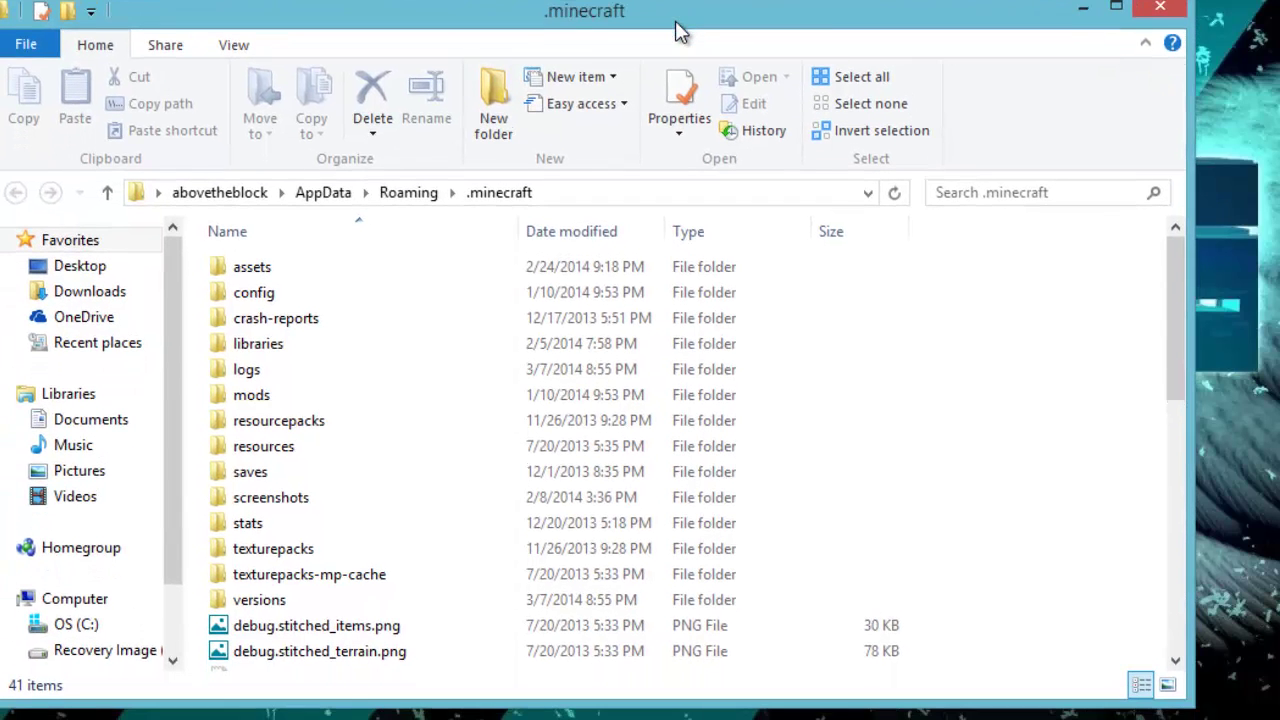
Open the versions folder inside .minecraft
scroll(497, 527, down, 2)
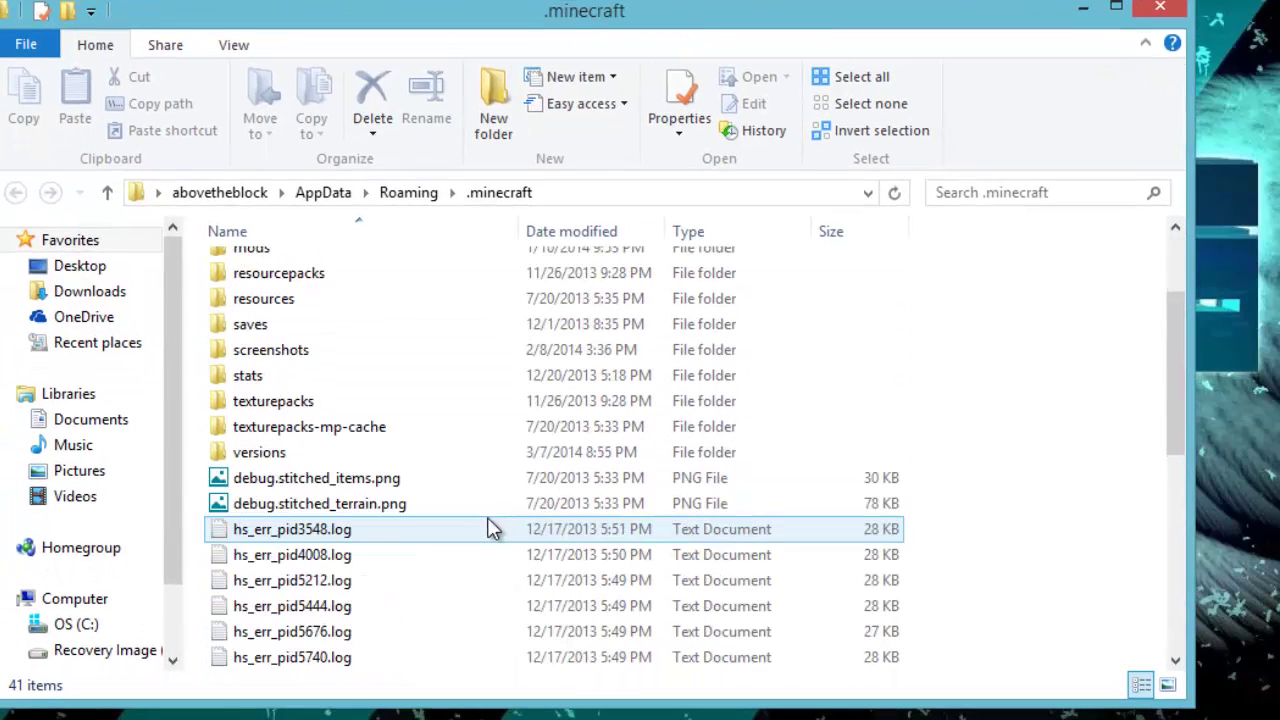
scroll(400, 445, down, 2)
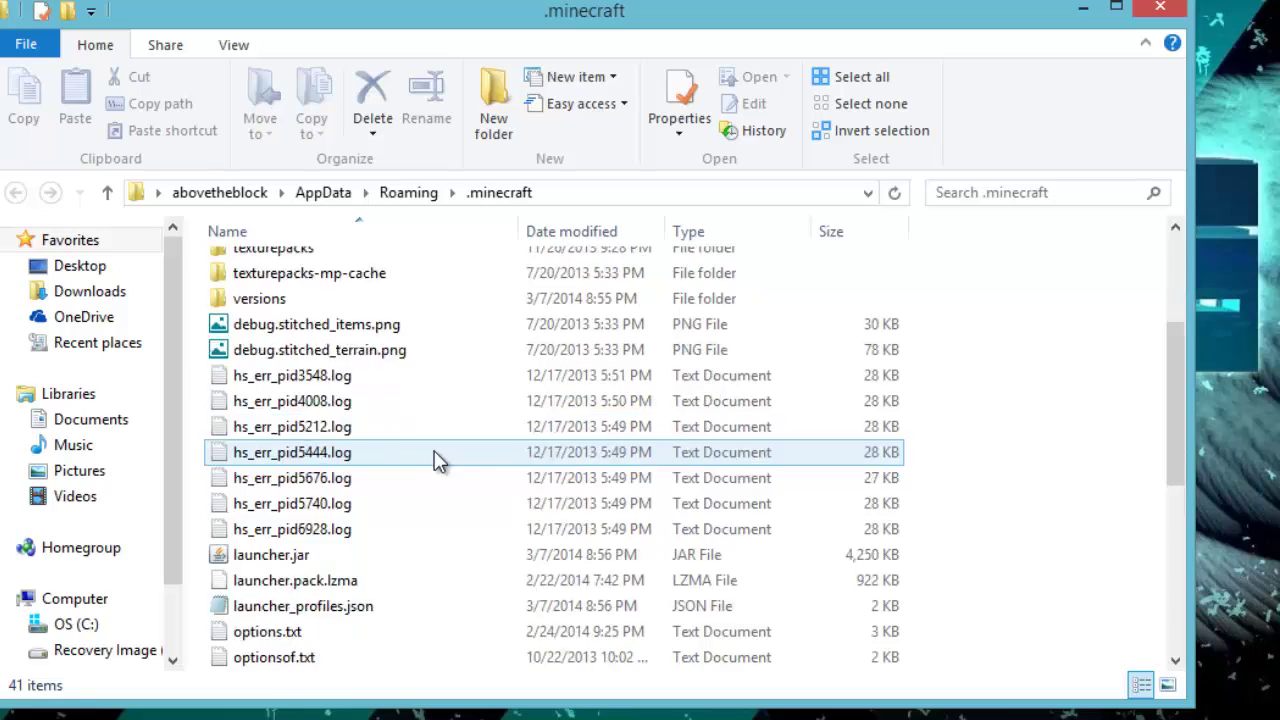
scroll(480, 457, up, 2)
scroll(517, 467, down, 6)
scroll(314, 606, up, 8)
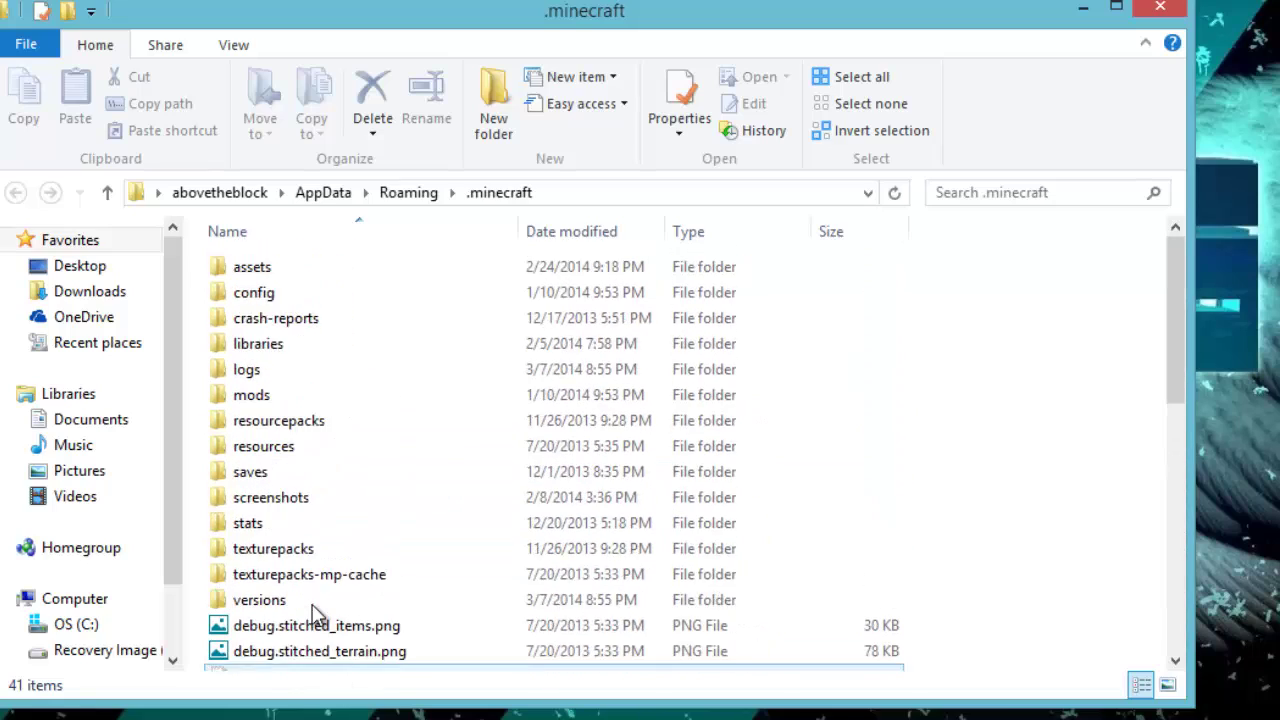
scroll(314, 586, down, 8)
scroll(343, 591, up, 8)
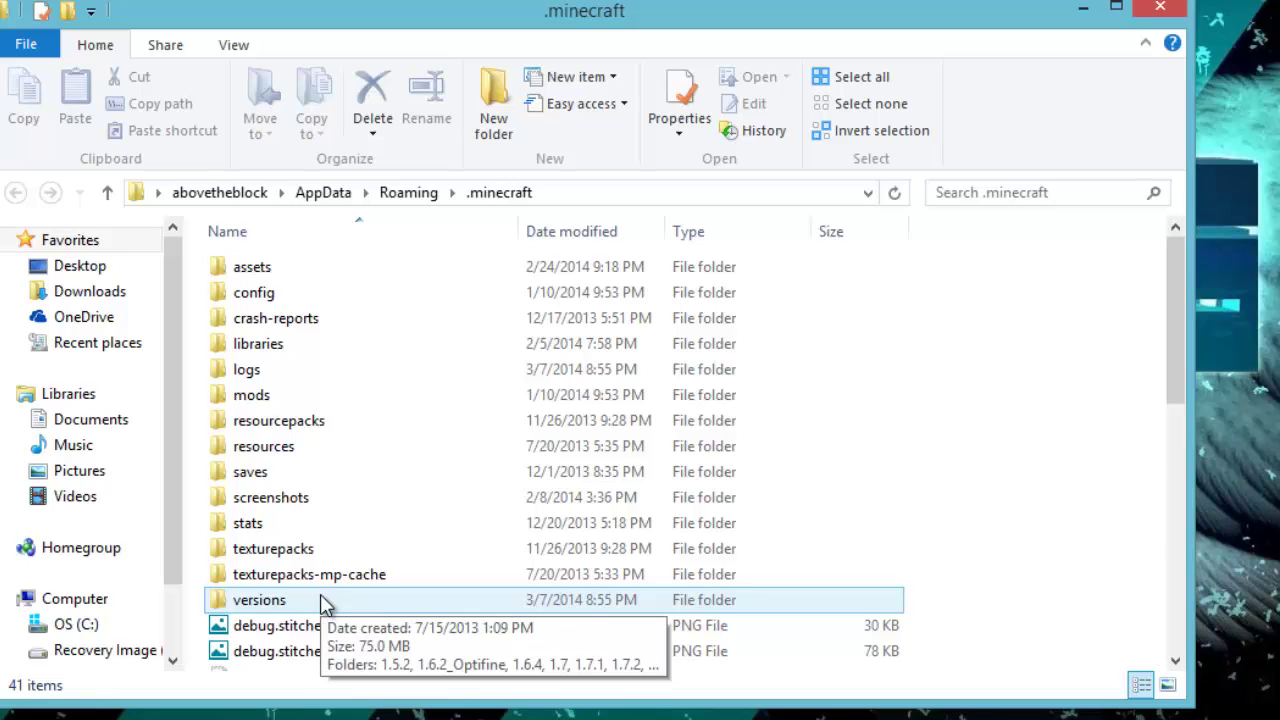
double_click(320, 597)
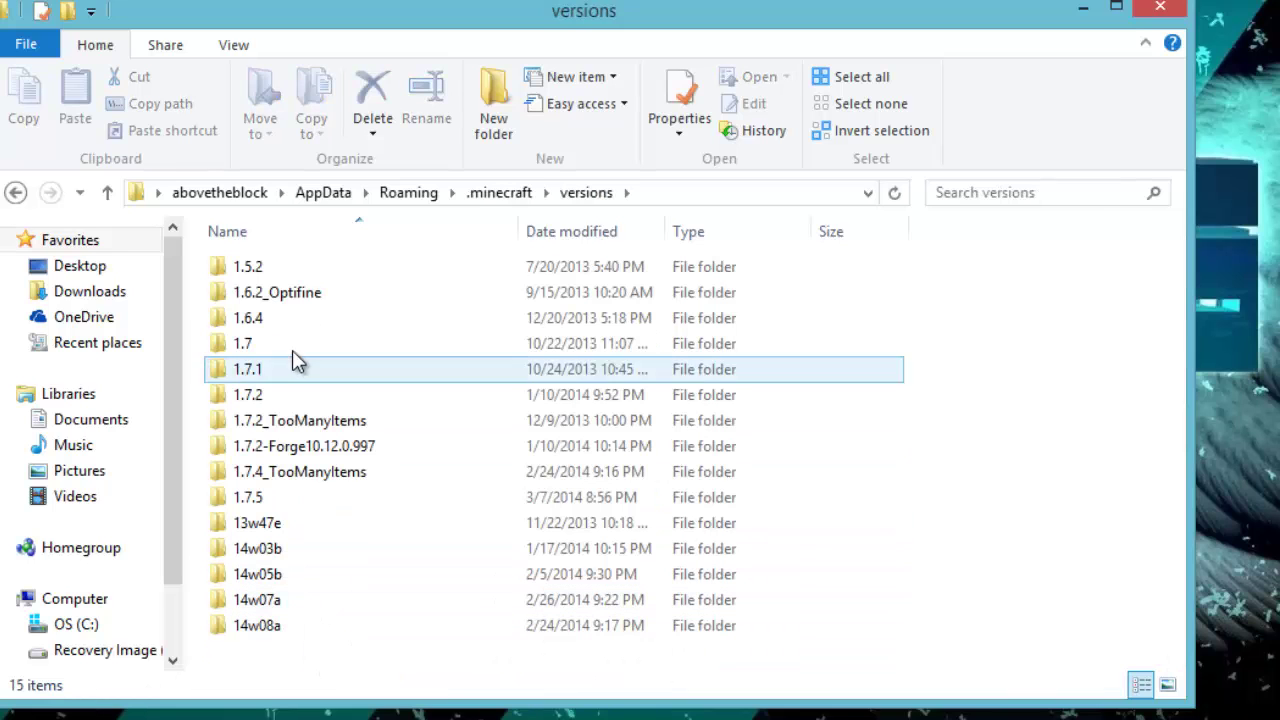
Open the context menu of the 1.7.5 folder
right_click(268, 500)
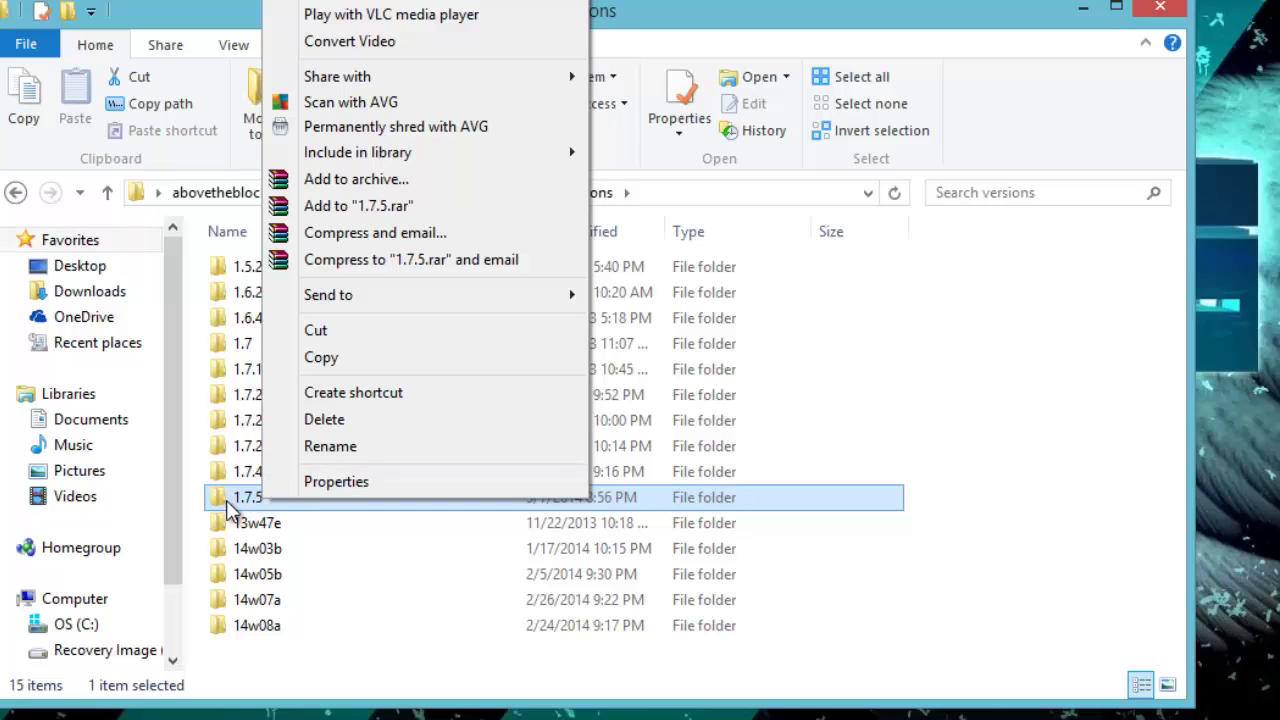
Rename the 1.7.5 folder to 1.7.5_TooManyItems, copying the _TooManyItems suffix
right_click(227, 506)
click(295, 449)
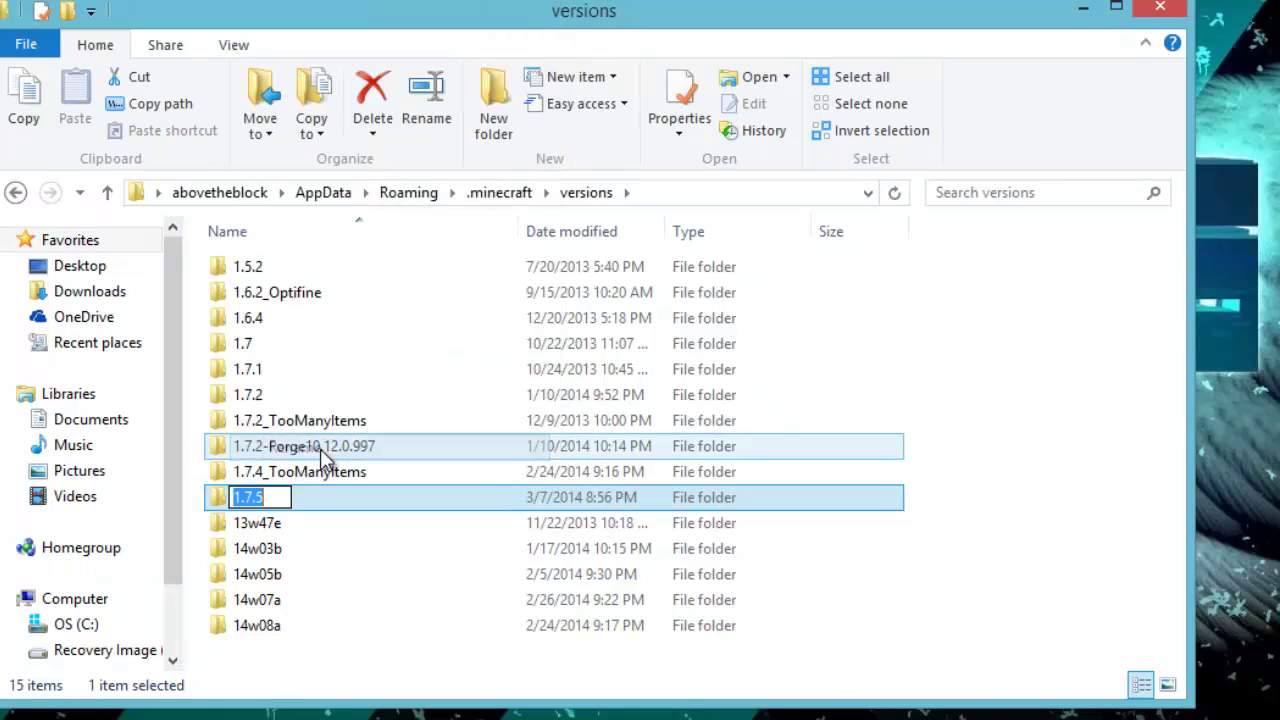
click(291, 497)
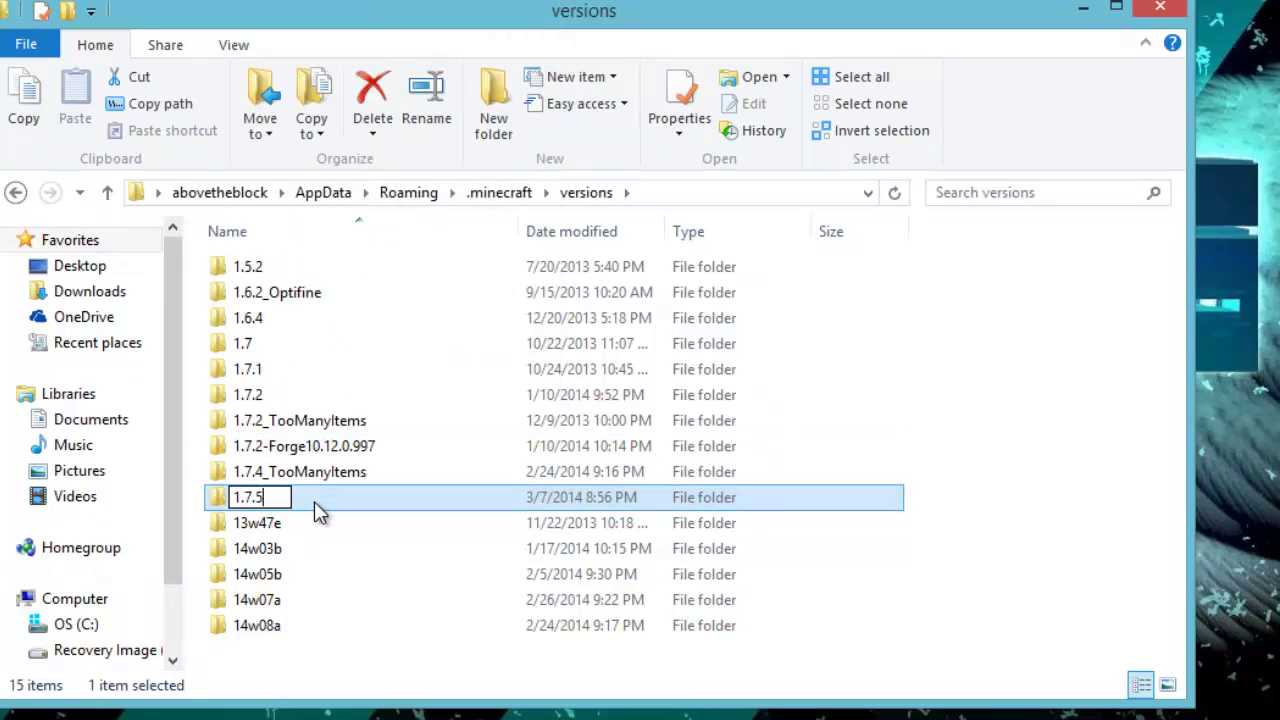
text(_TooManyItms)
key(BackSpace)
key(BackSpace)
text(ems)
drag(373, 497, 266, 497)
right_click(274, 492)
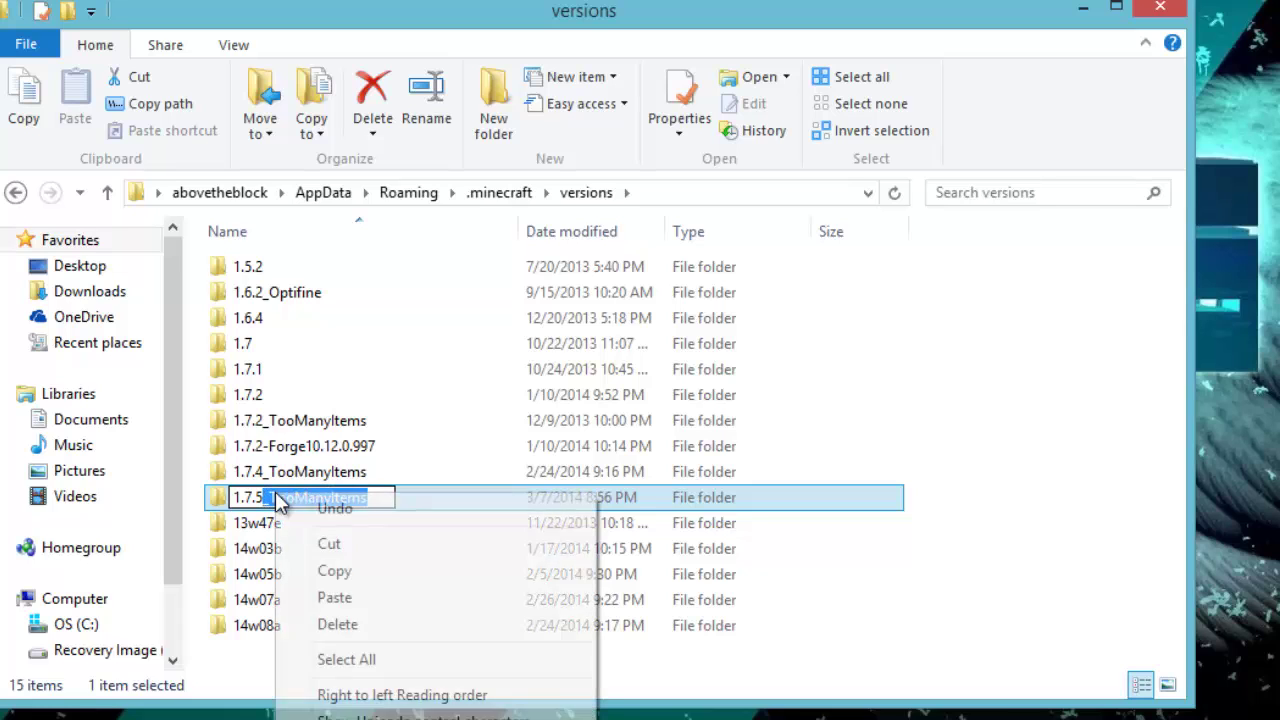
click(340, 569)
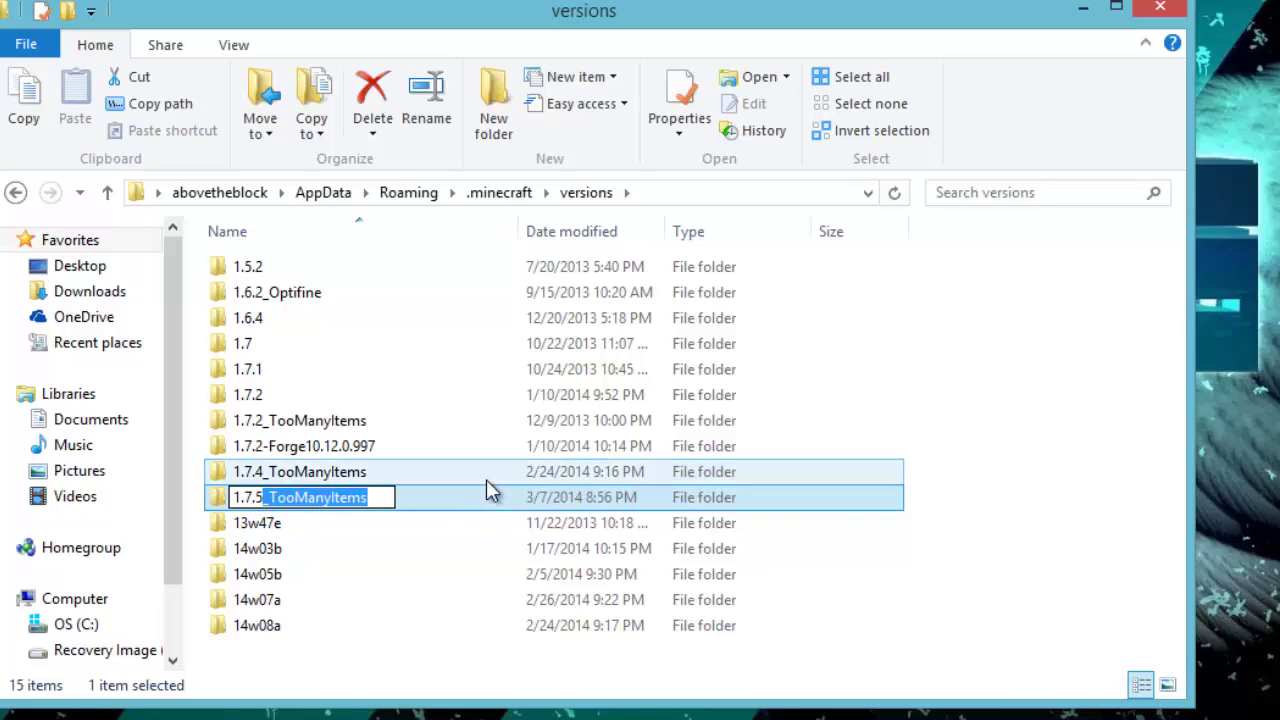
key(Return)
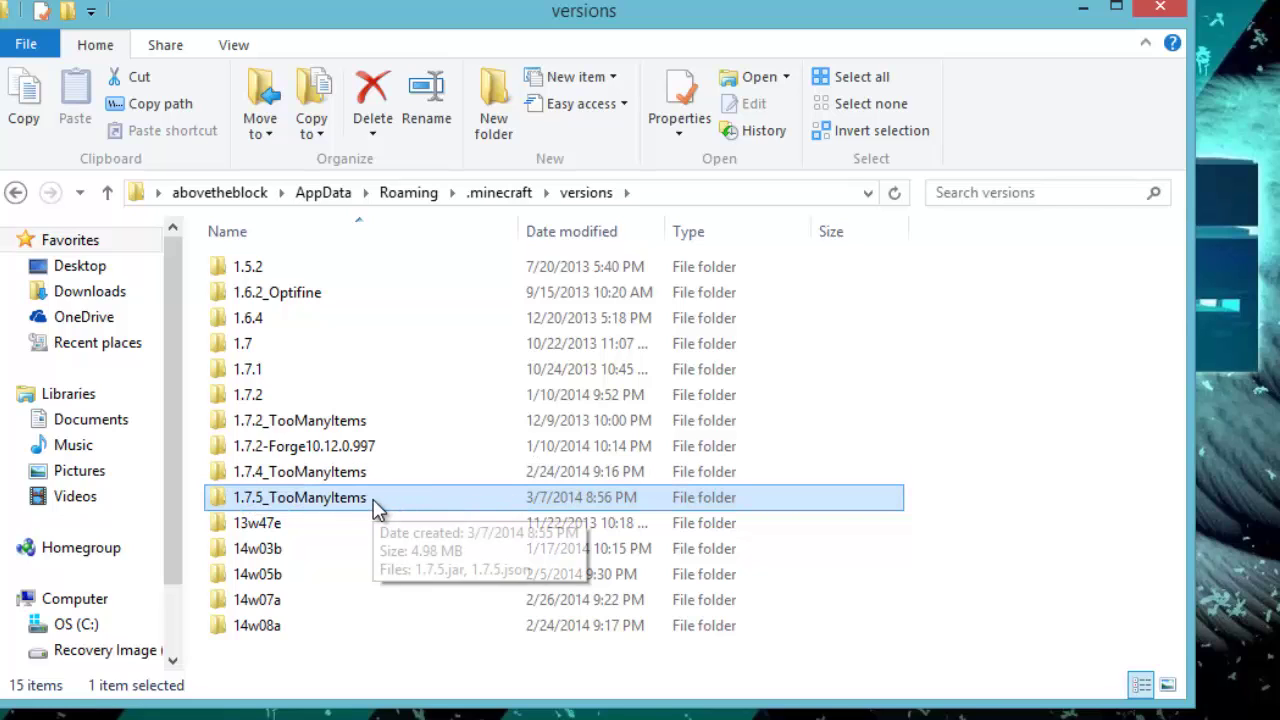
Open the 1.7.5_TooManyItems folder and choose Open with for 1.7.5.json
double_click(358, 505)
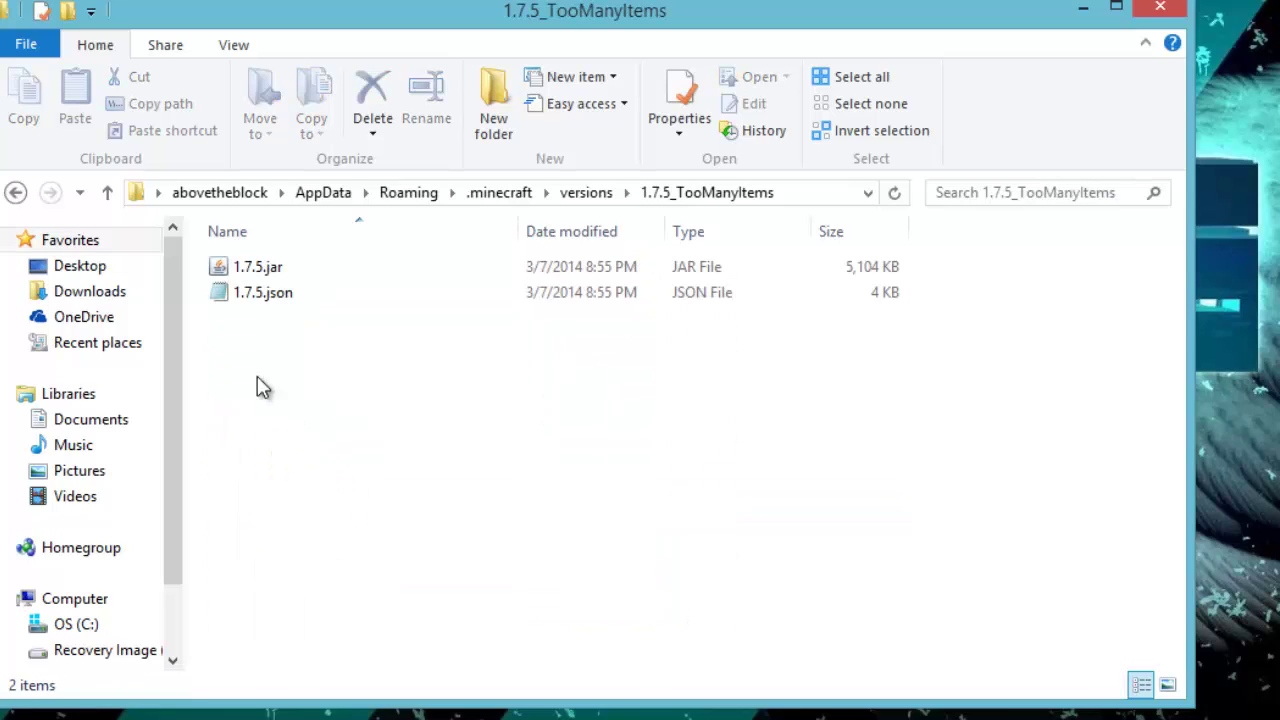
click(254, 299)
right_click(262, 298)
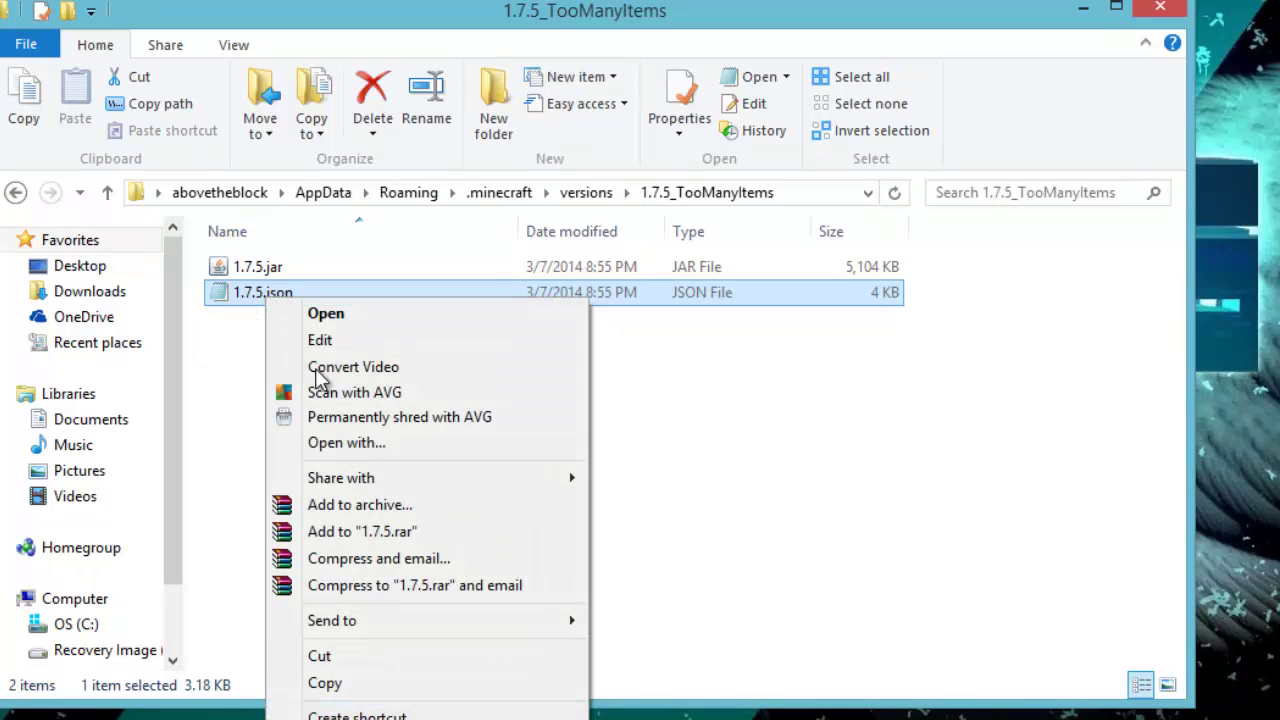
click(332, 447)
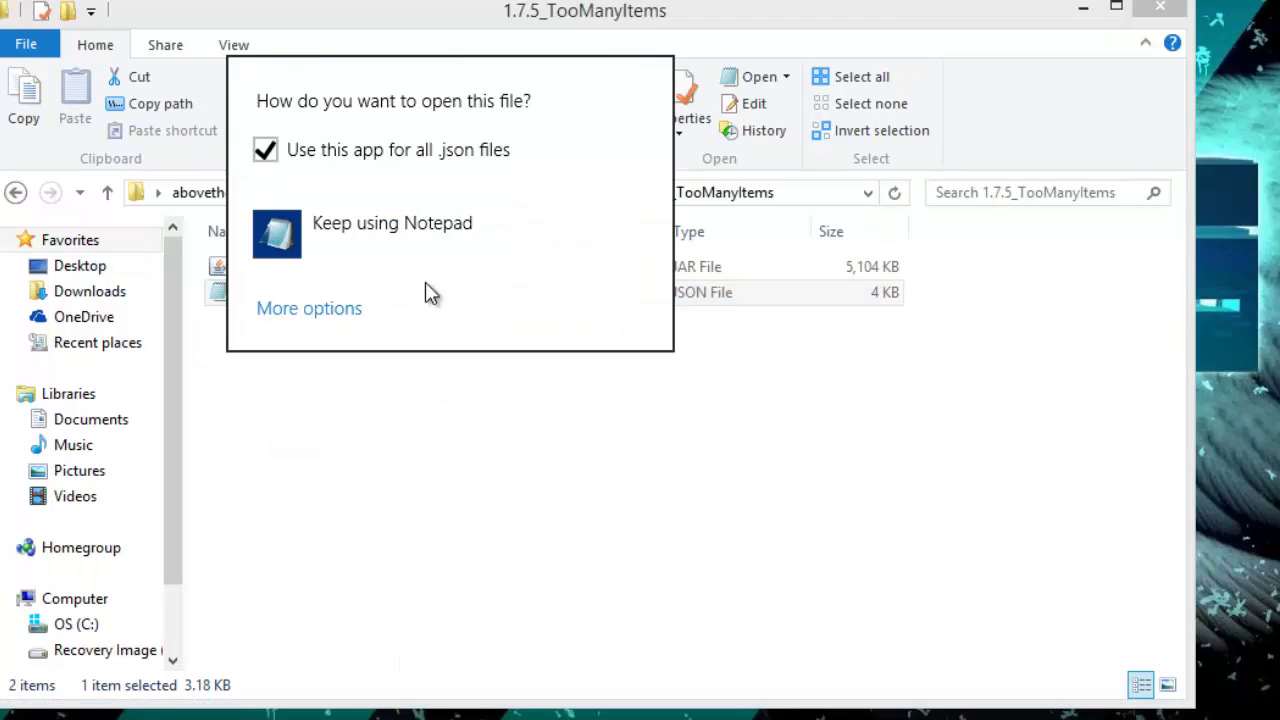
Rename 1.7.5.json to 1.7.5_TooManyItems.json by pasting the copied suffix
click(397, 456)
click(397, 456)
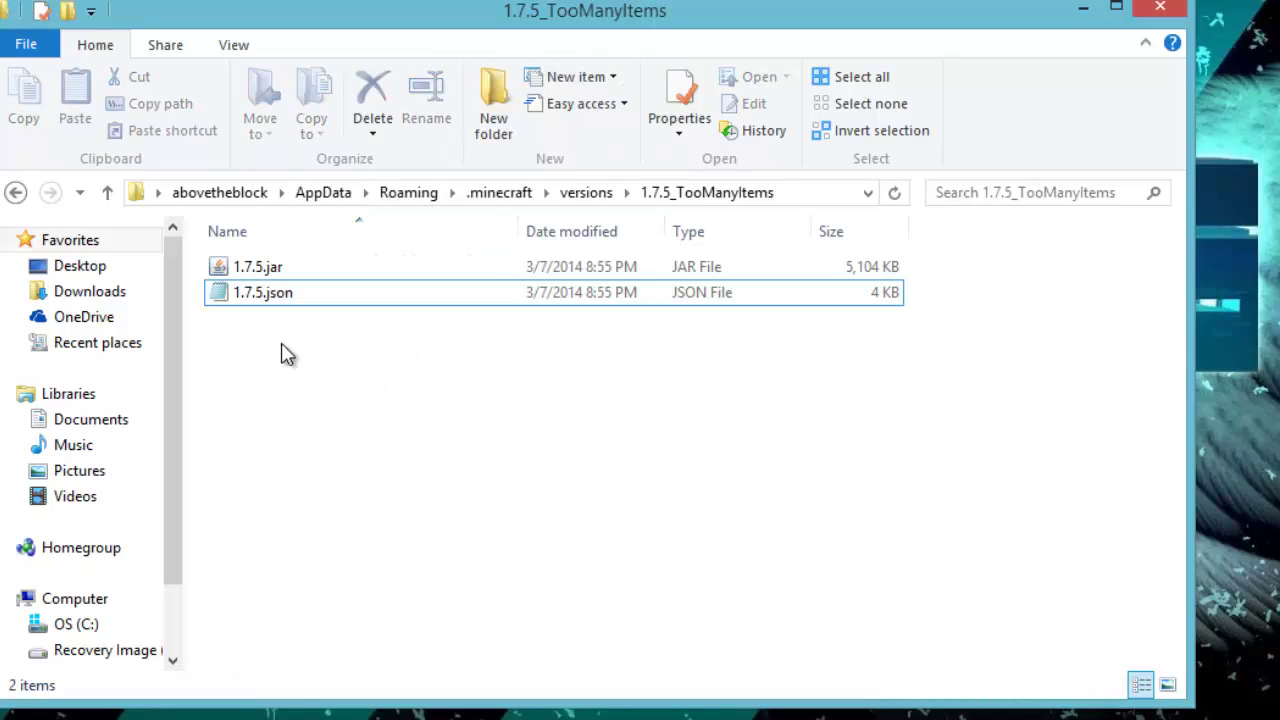
click(265, 300)
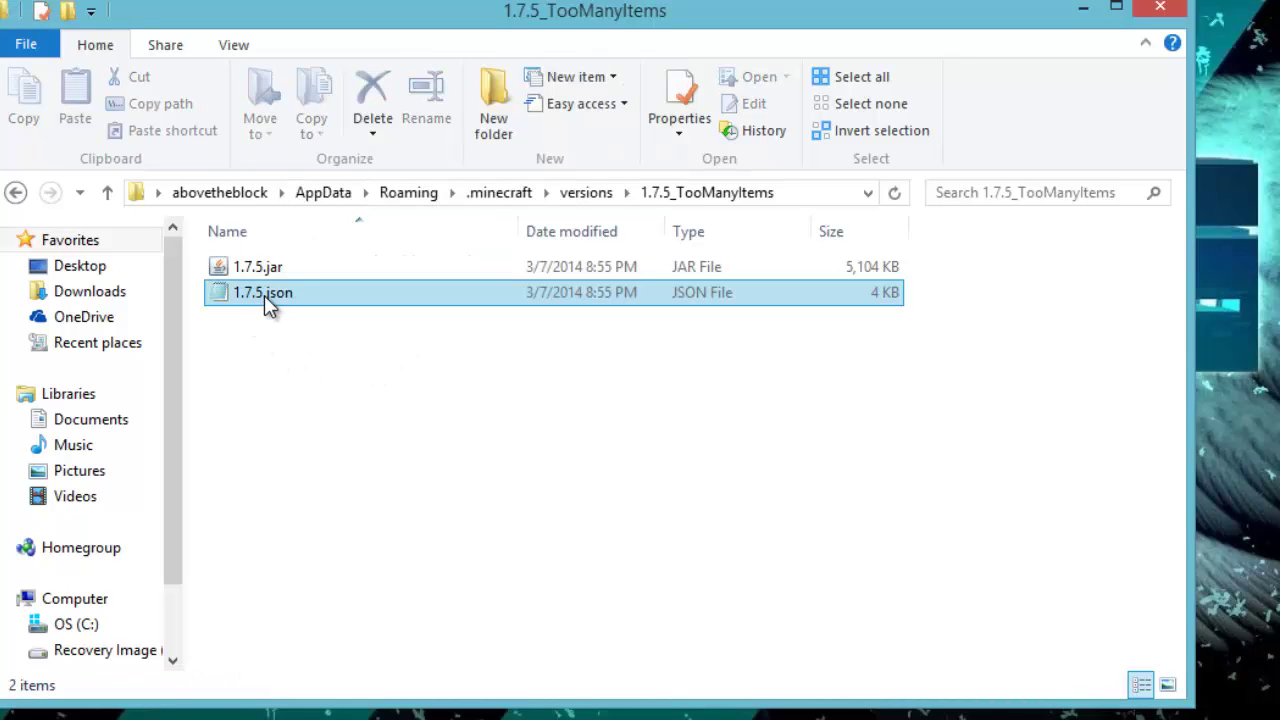
right_click(269, 298)
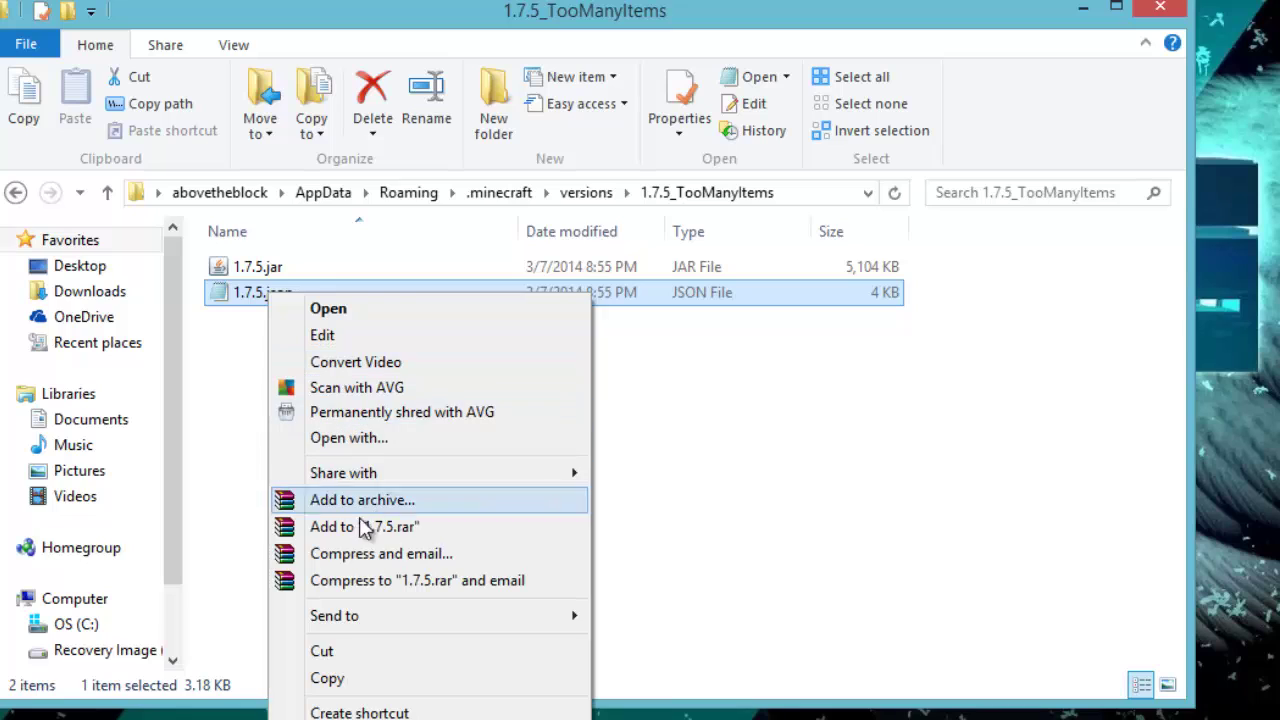
key(Escape)
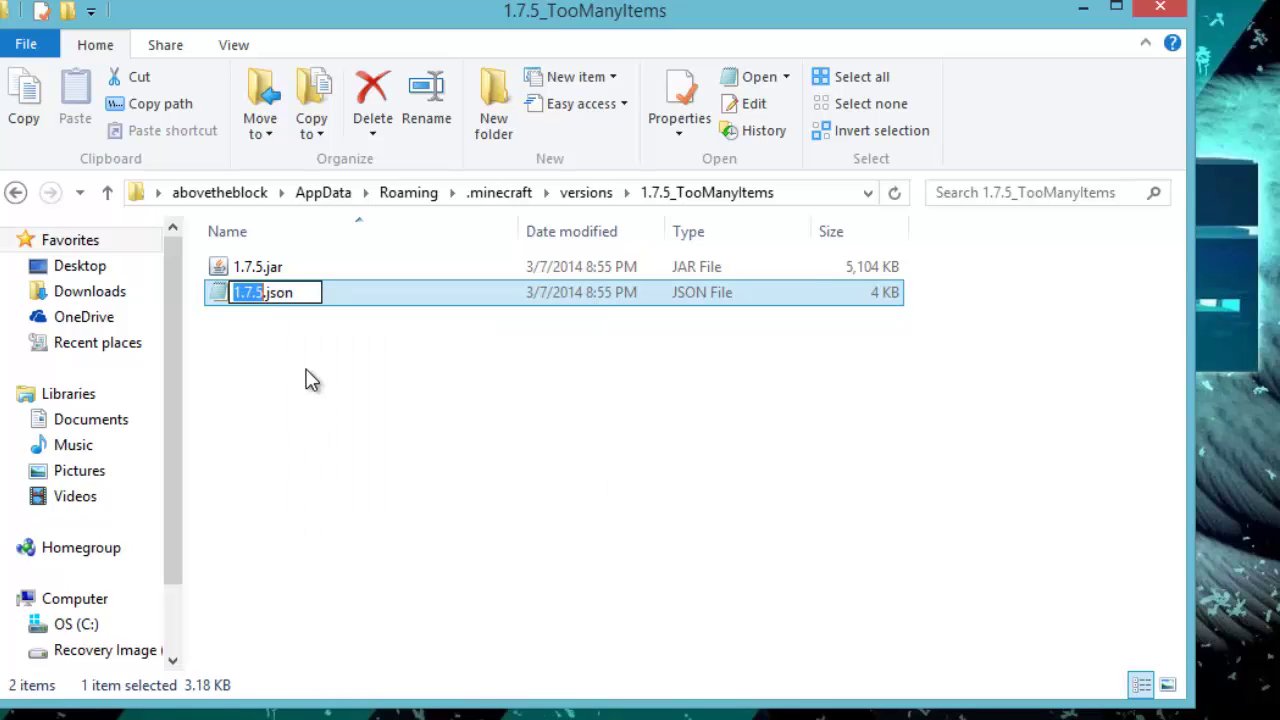
key(Right)
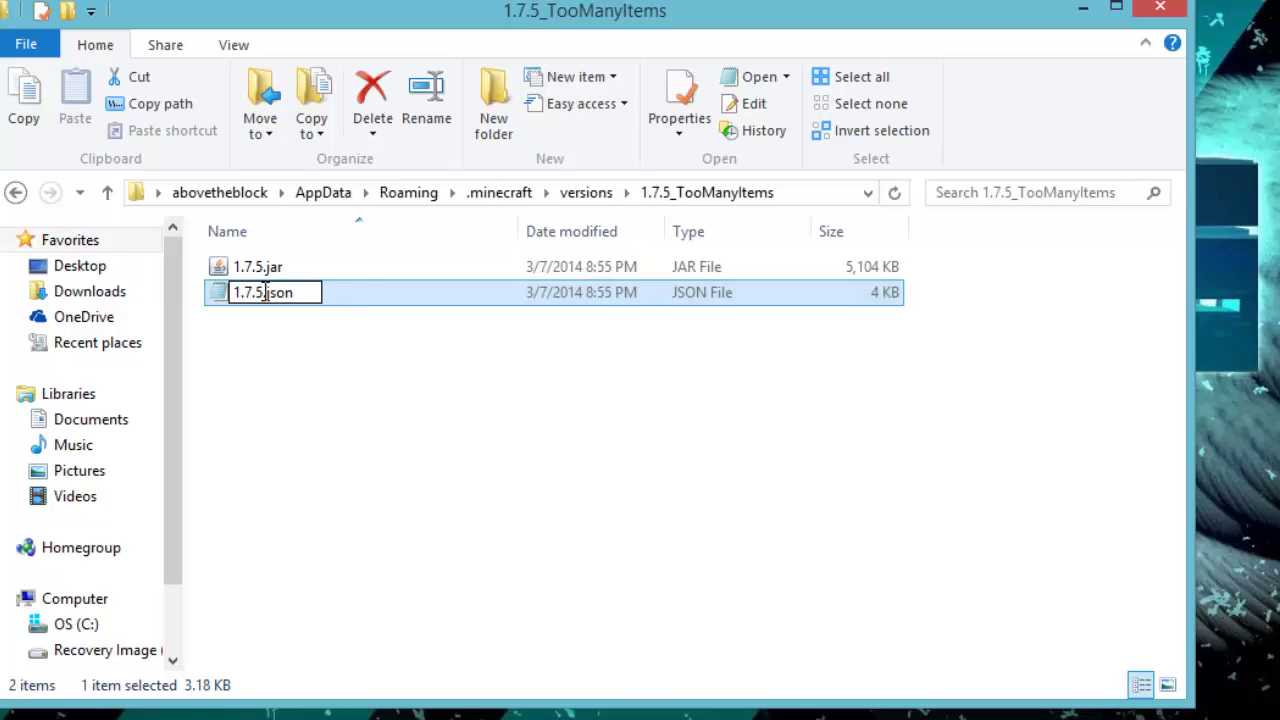
right_click(265, 292)
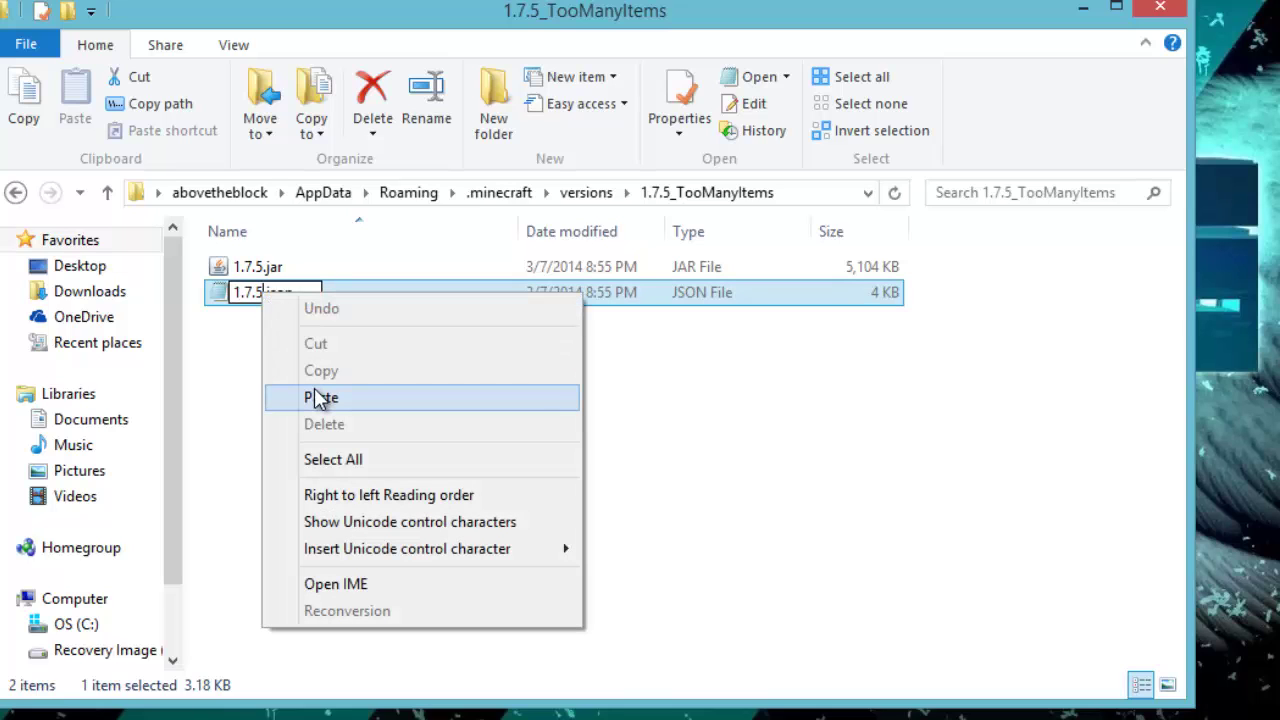
click(320, 398)
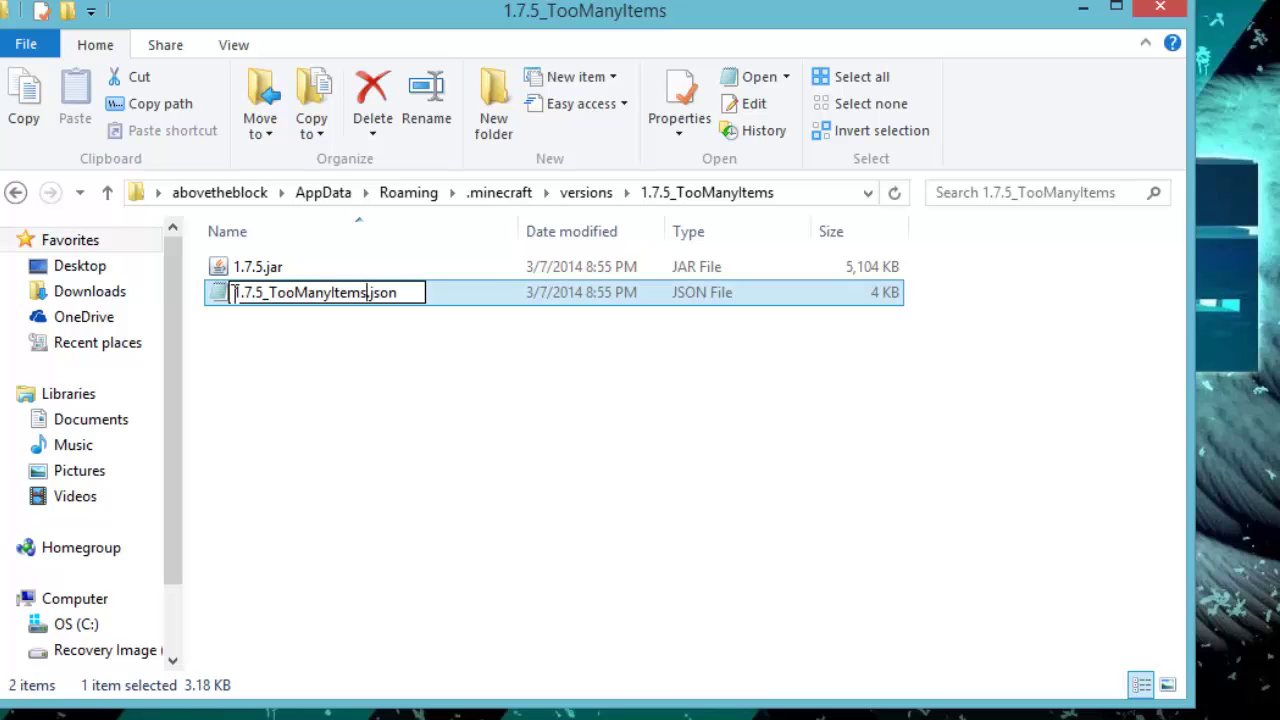
click(358, 344)
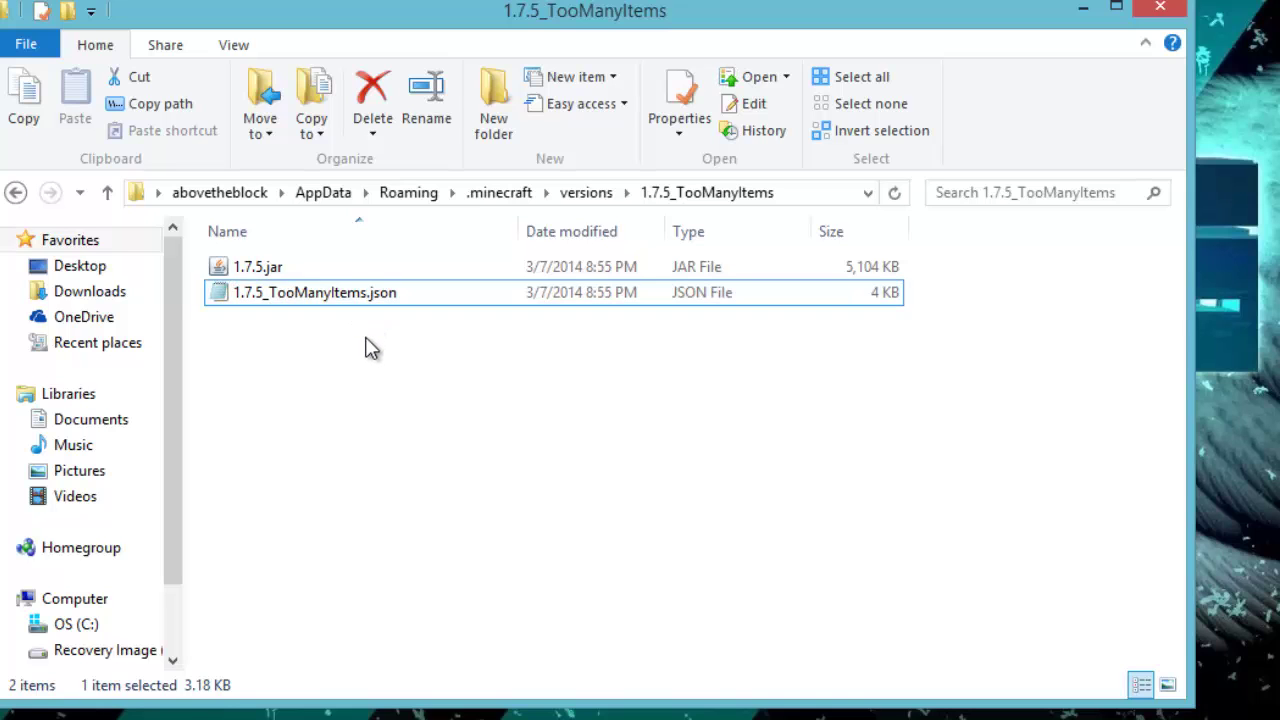
click(366, 349)
Rename 1.7.5.jar to 1.7.5_TooManyItems.jar by pasting the copied suffix
right_click(247, 272)
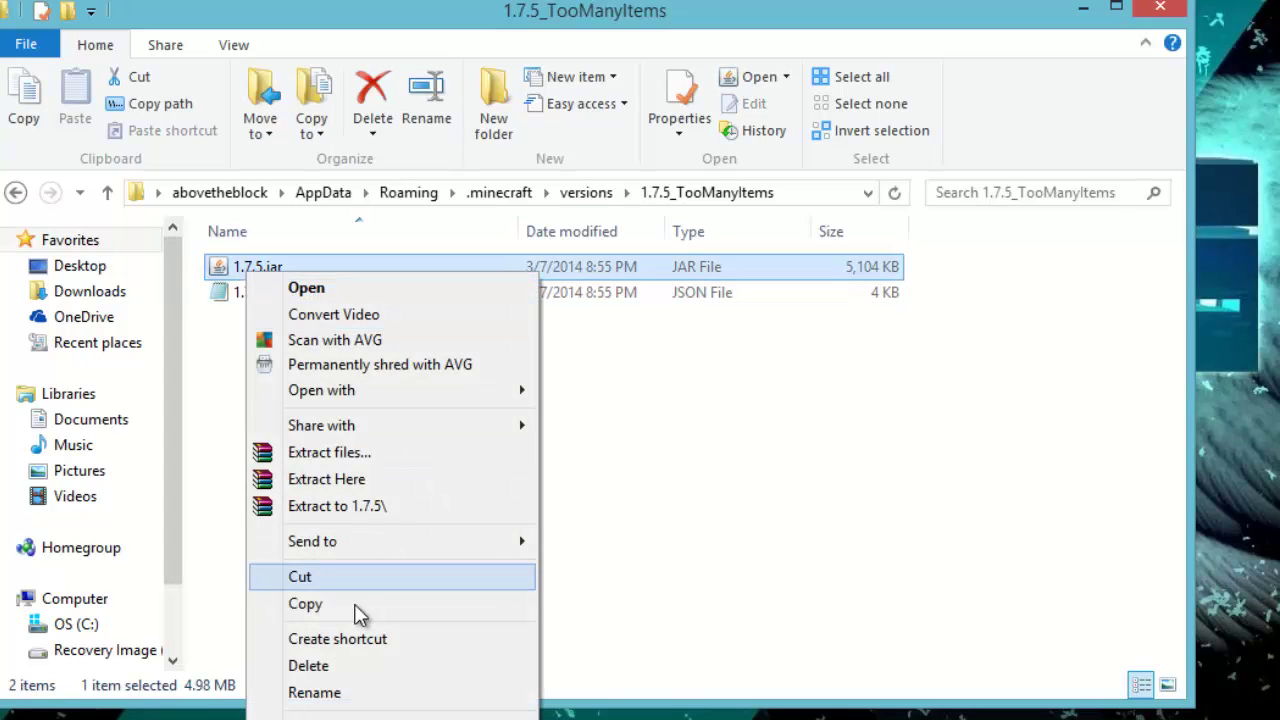
click(314, 692)
click(263, 267)
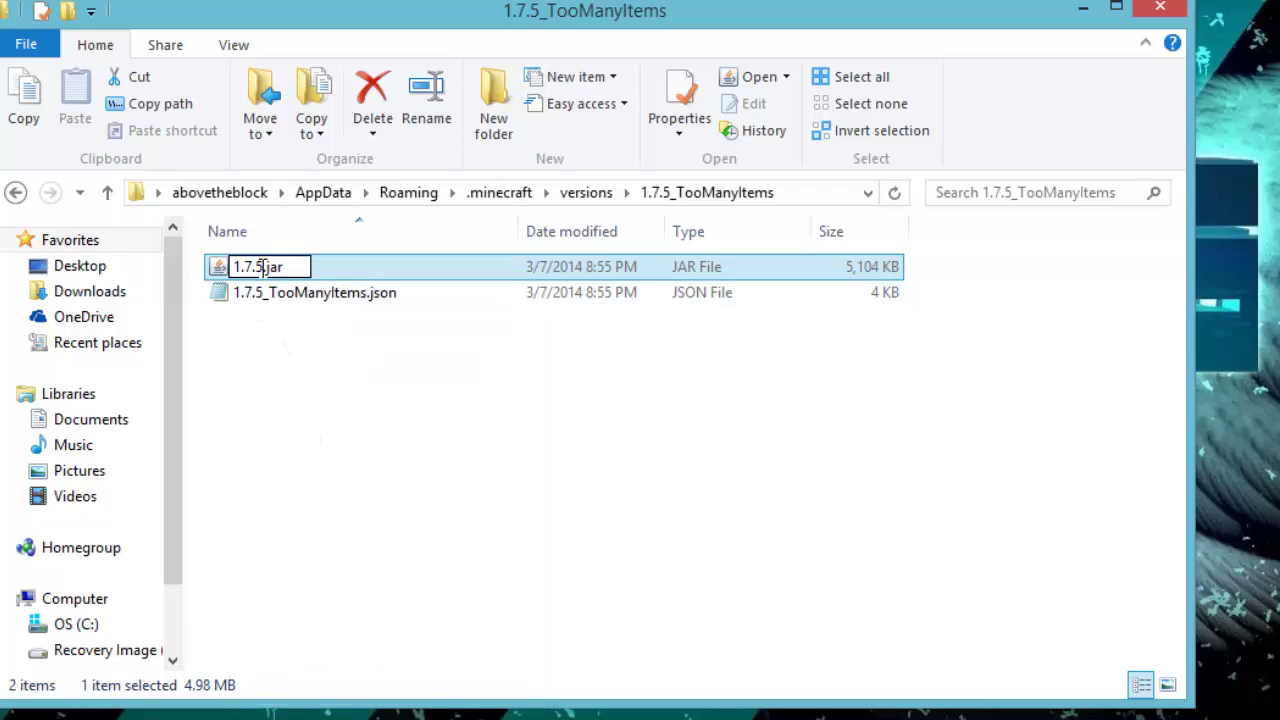
right_click(263, 272)
click(341, 378)
click(309, 351)
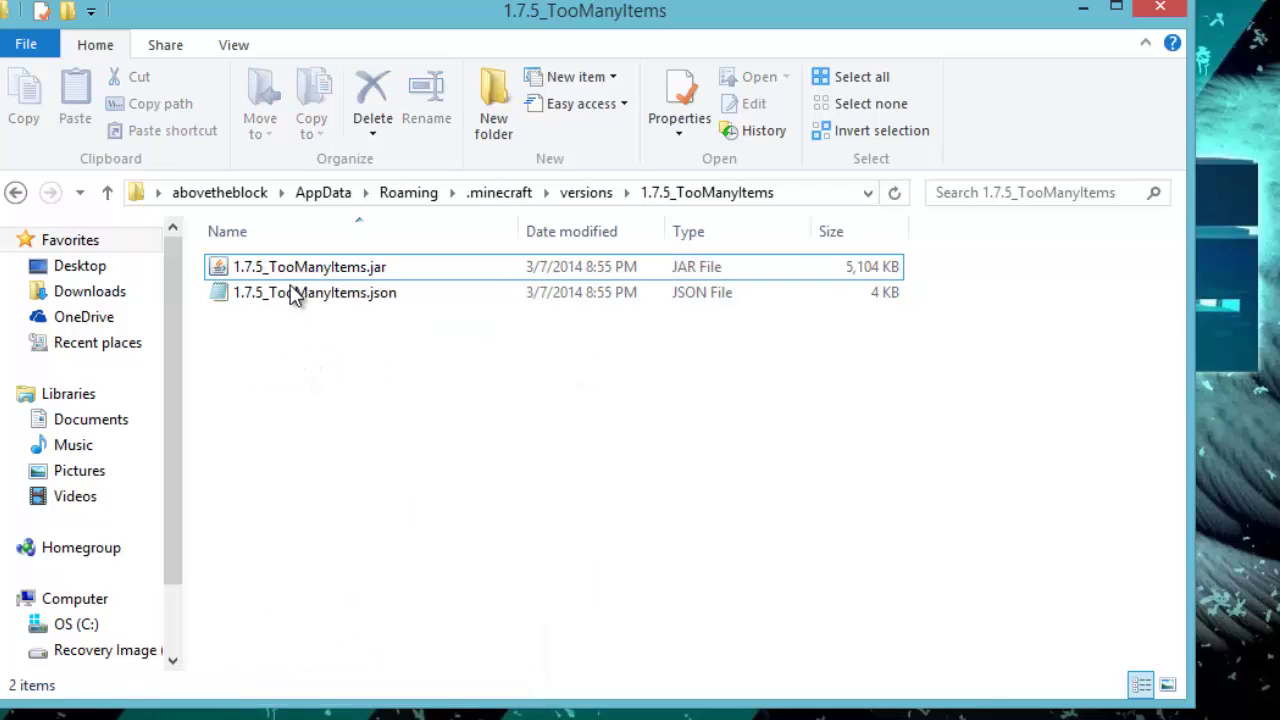
right_click(270, 274)
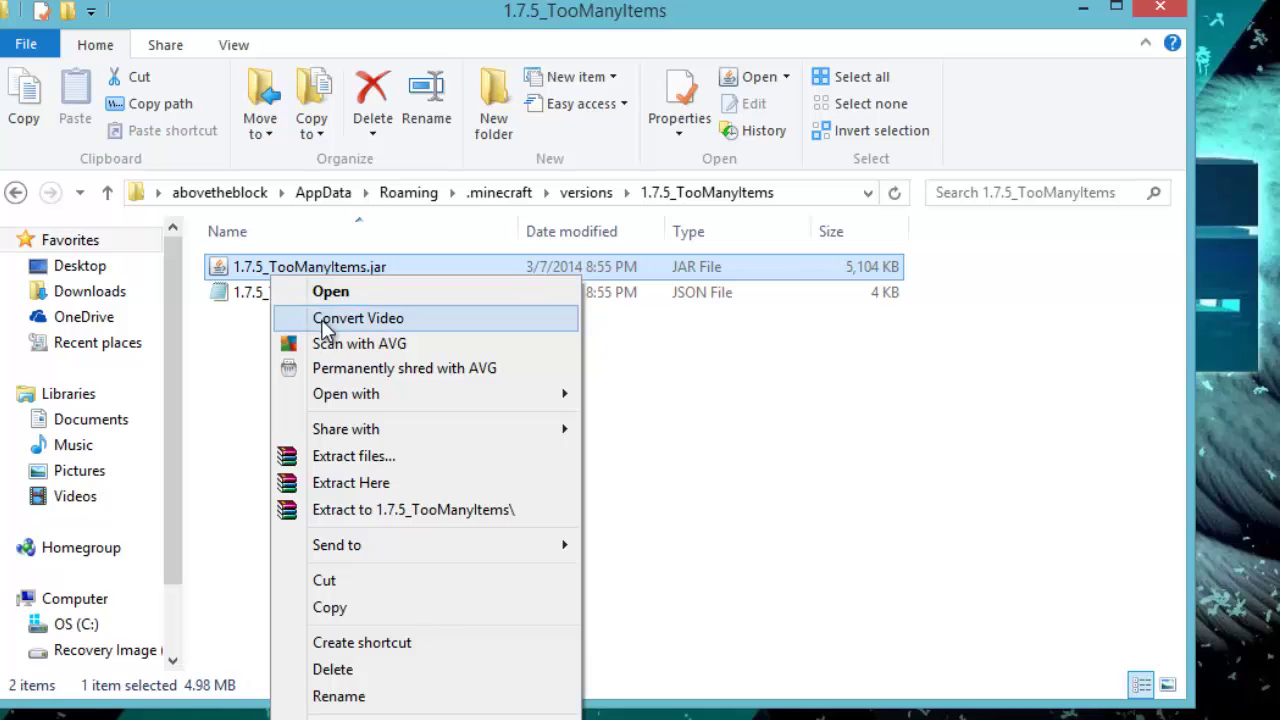
Open 1.7.5_TooManyItems.jar in WinRAR from its context menu
click(241, 340)
right_click(258, 265)
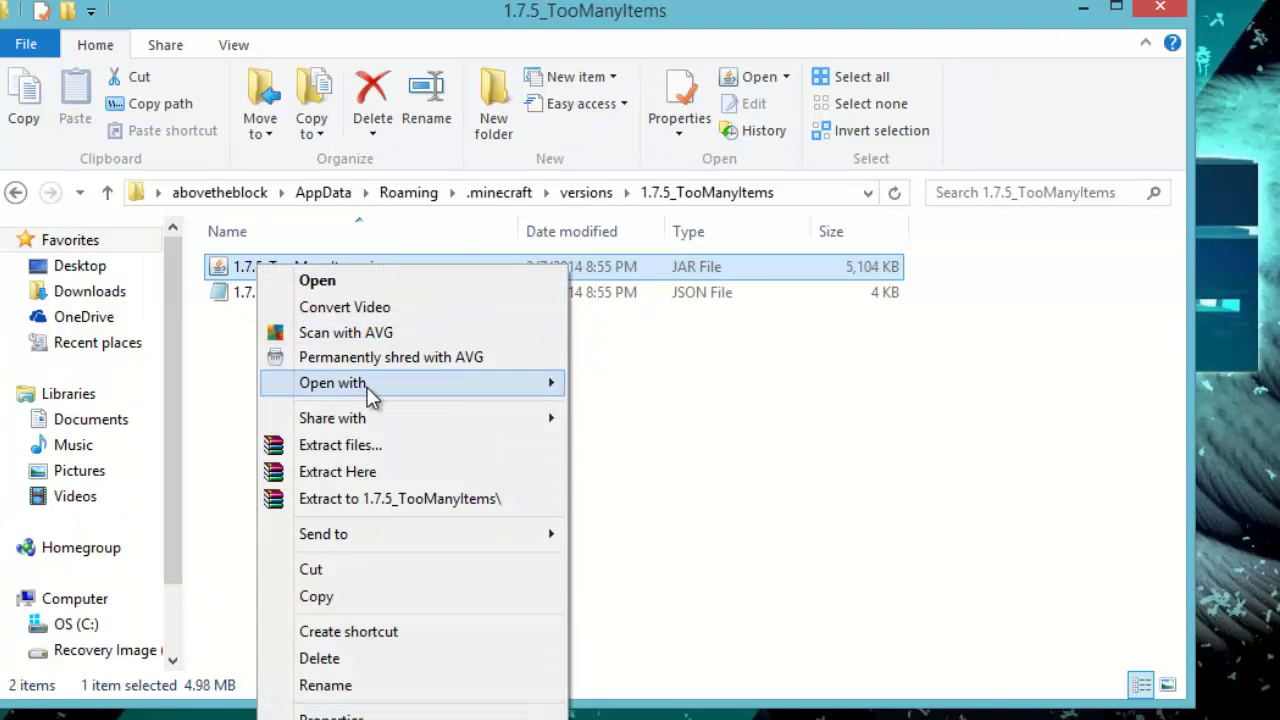
mouse_move(393, 397)
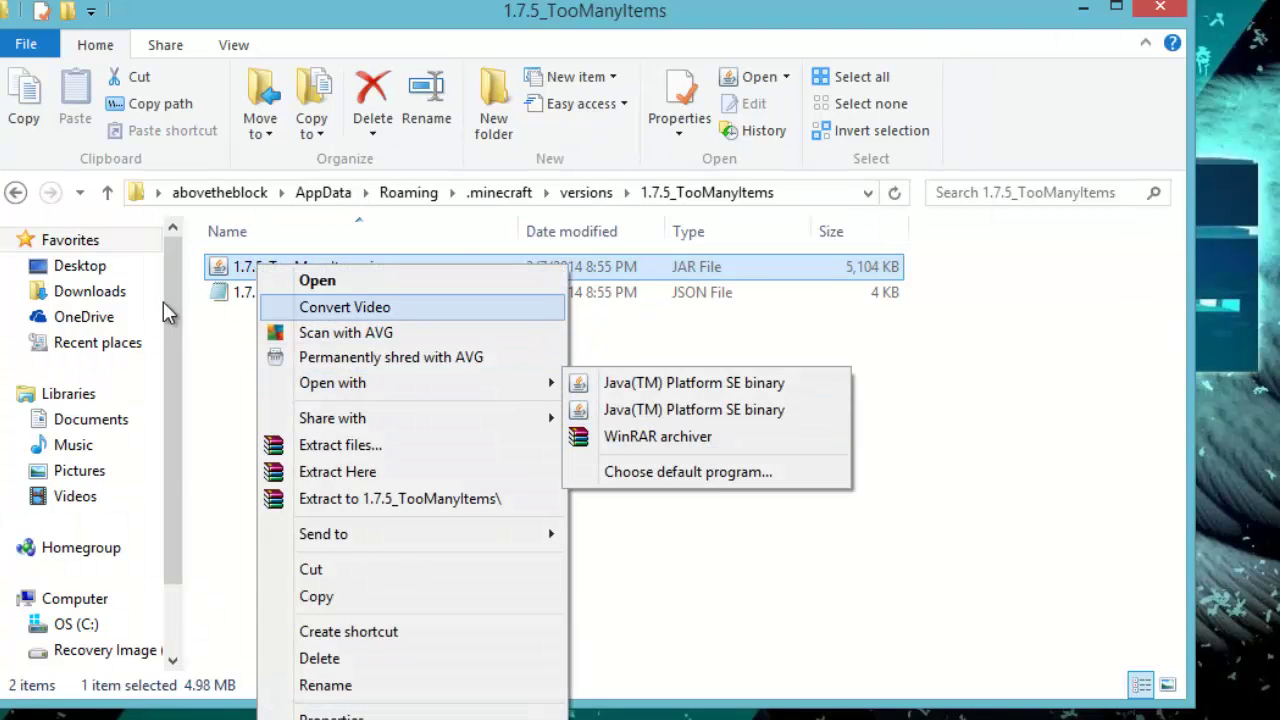
click(216, 366)
right_click(286, 268)
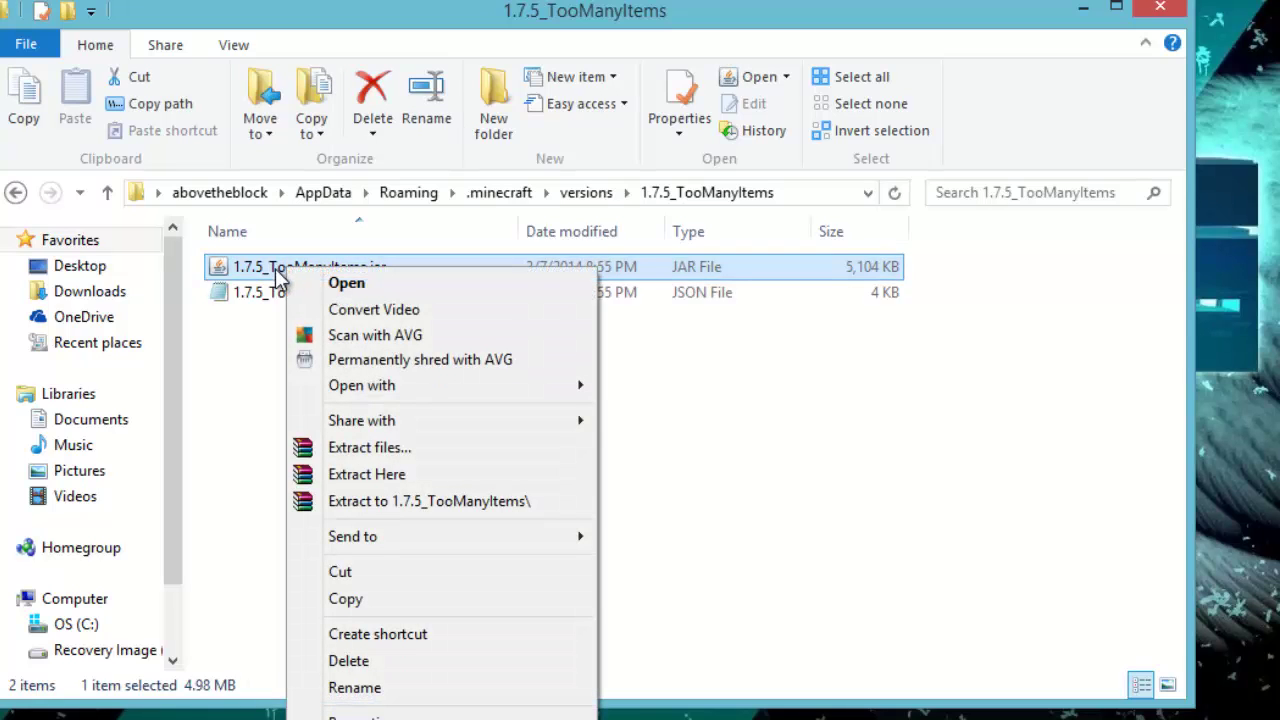
mouse_move(400, 385)
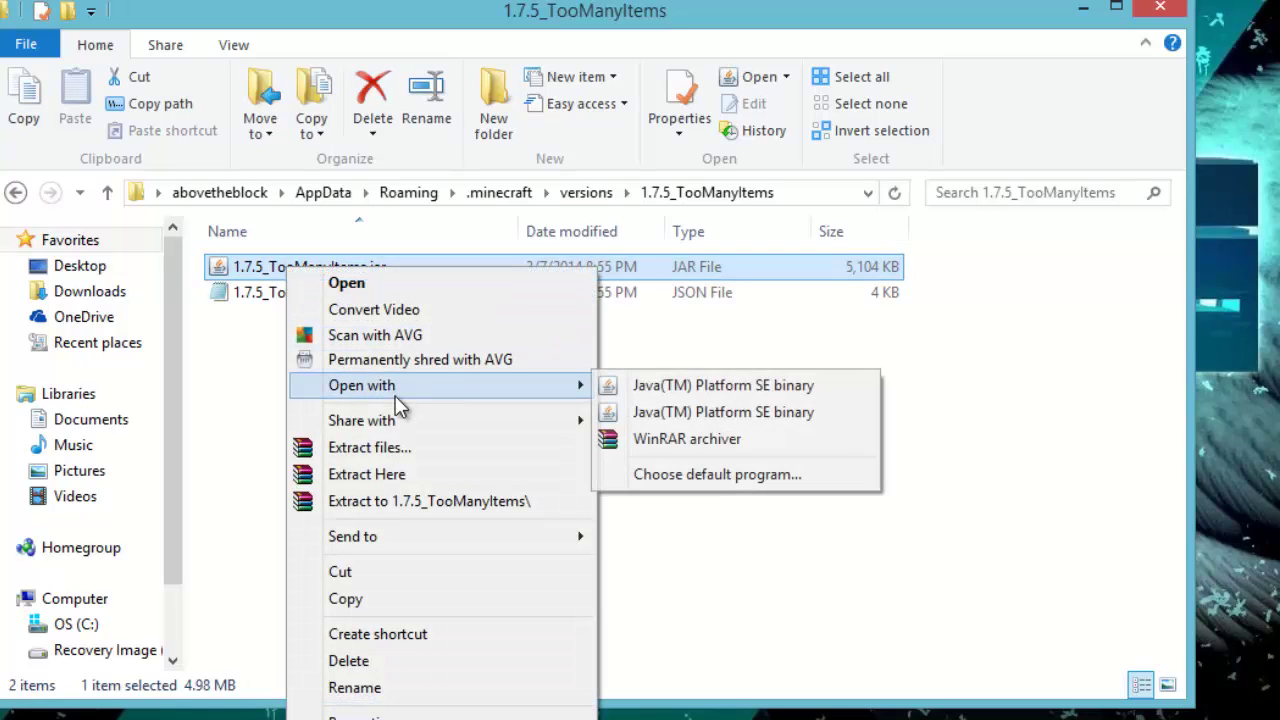
click(740, 440)
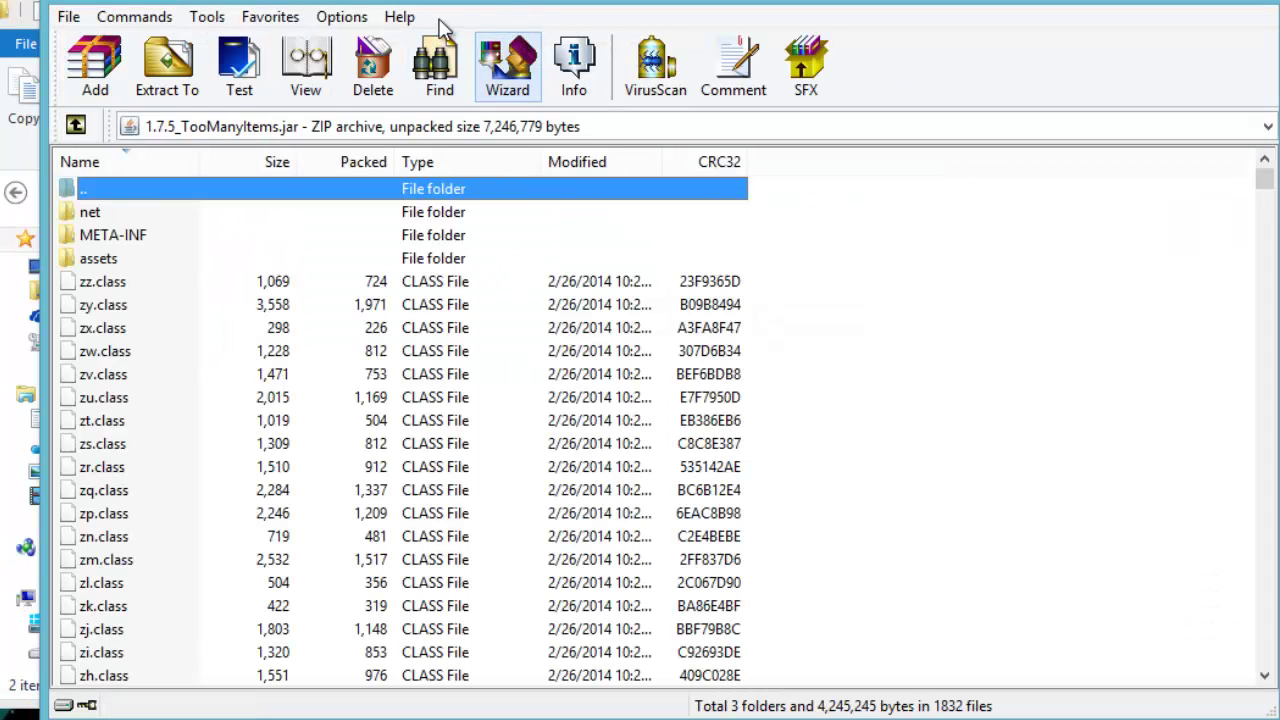
Dismiss the WinRAR licence reminder, close WinRAR, and select 1.7.5_TooManyItems.json
click(794, 363)
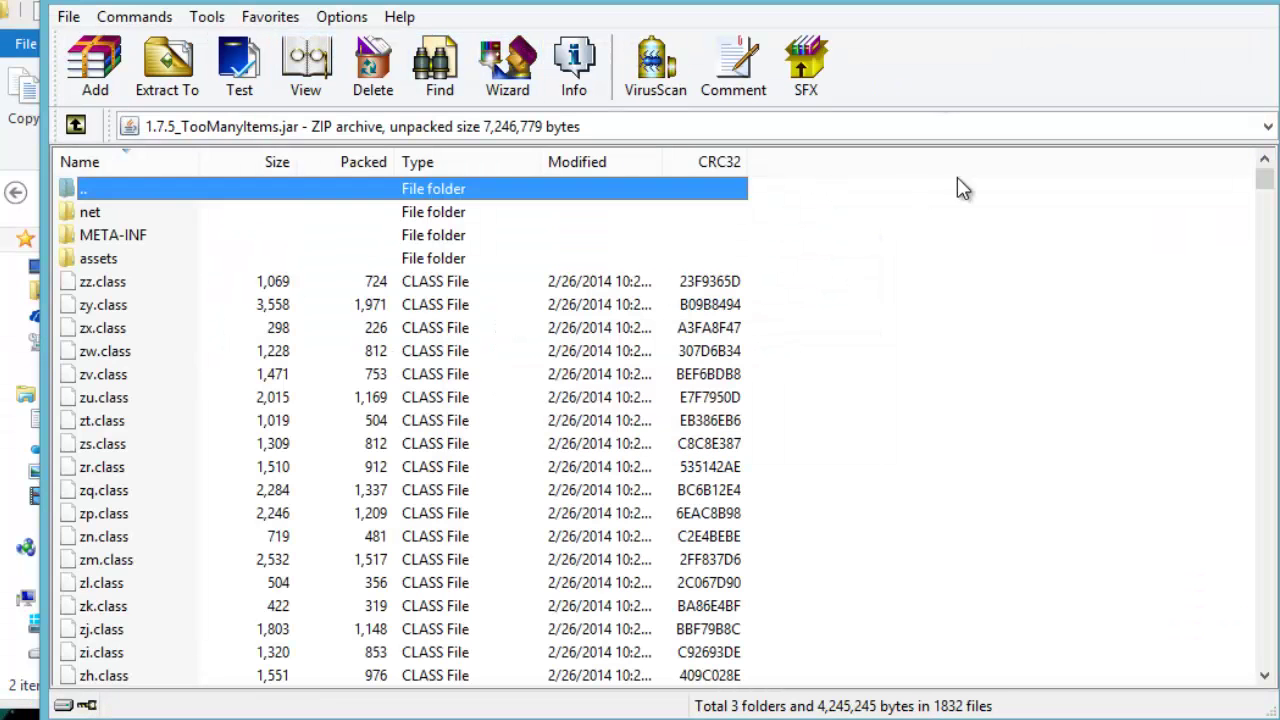
click(1251, 5)
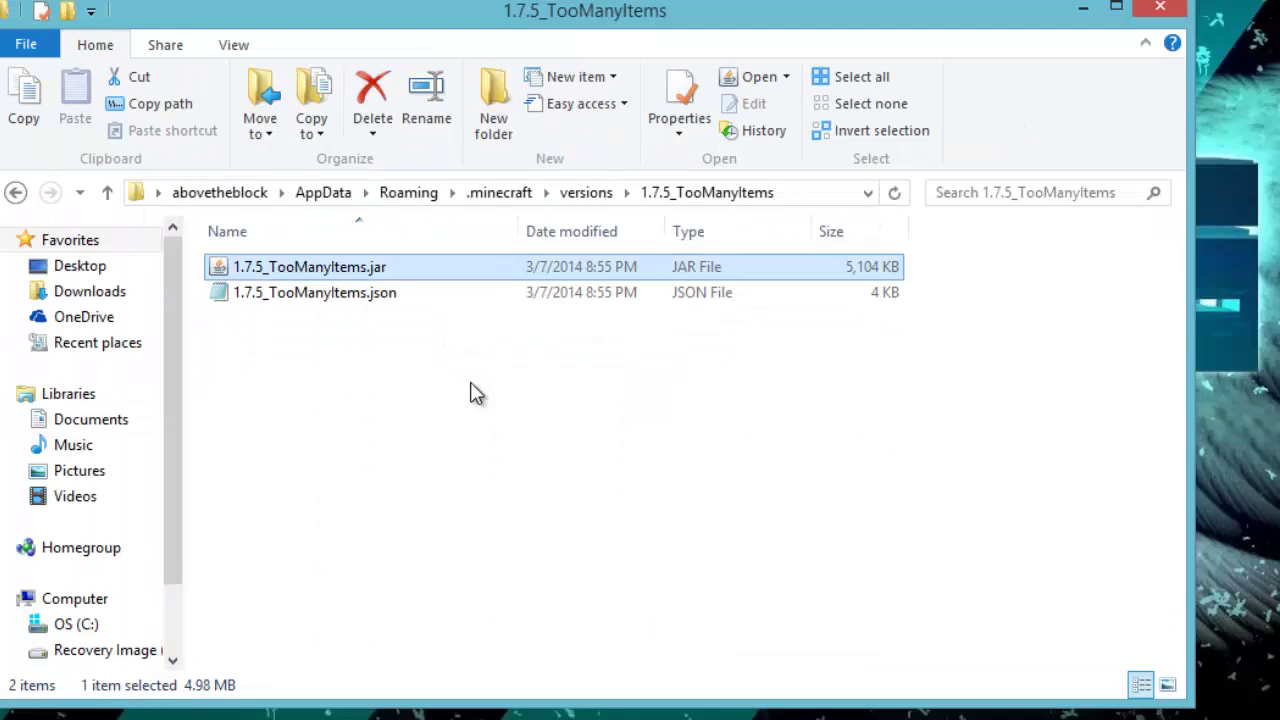
click(309, 298)
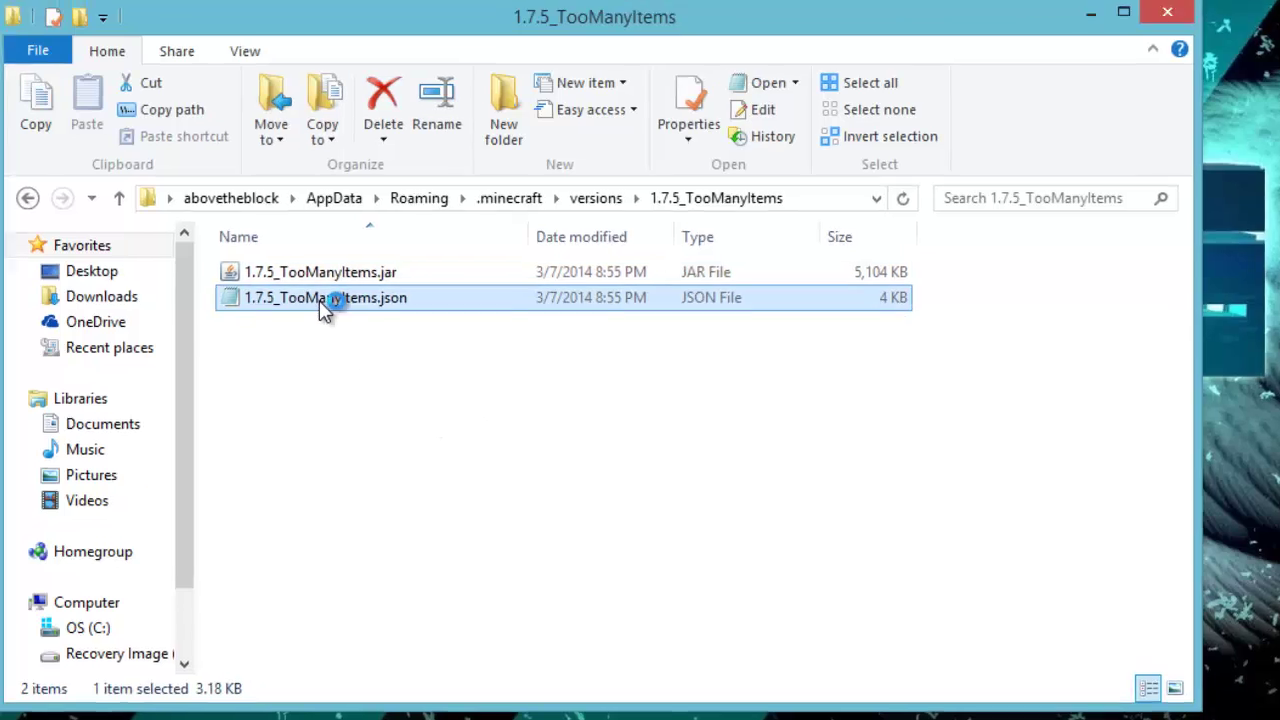
Open 1.7.5_TooManyItems.json in Notepad and change its id to 1.7.5_TooManyItems
double_click(308, 295)
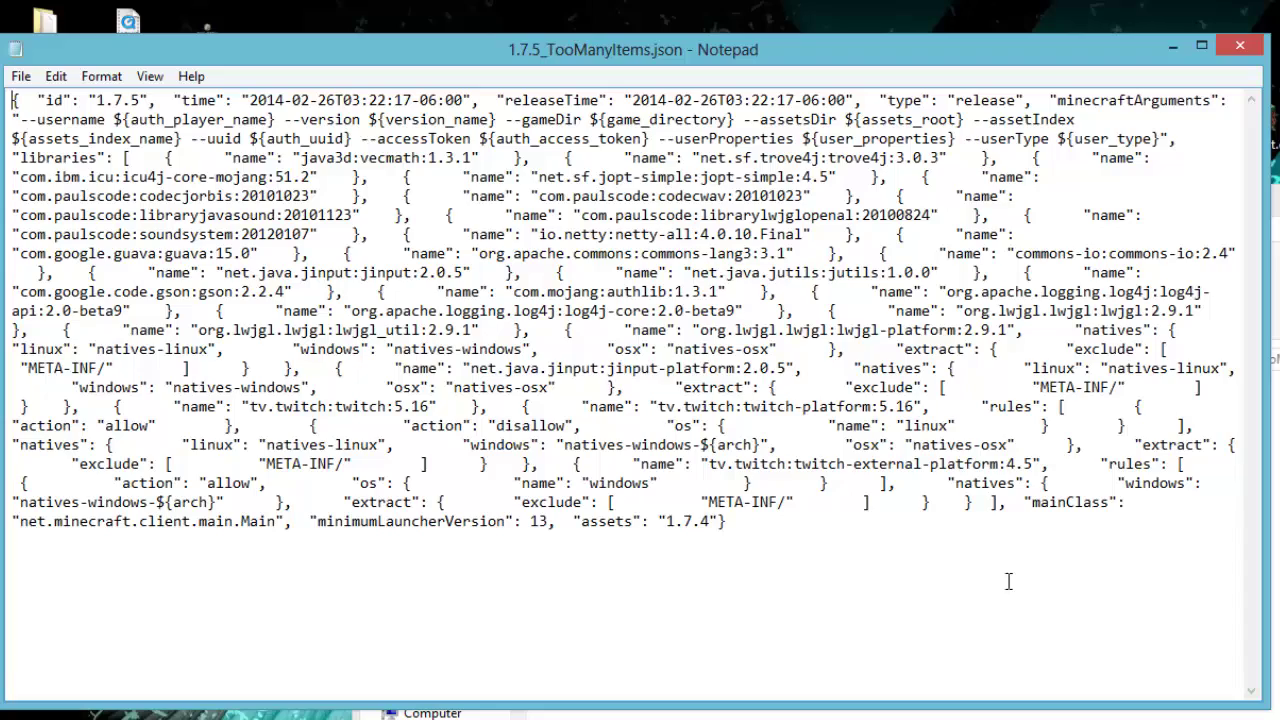
drag(635, 535, 872, 527)
drag(493, 348, 240, 138)
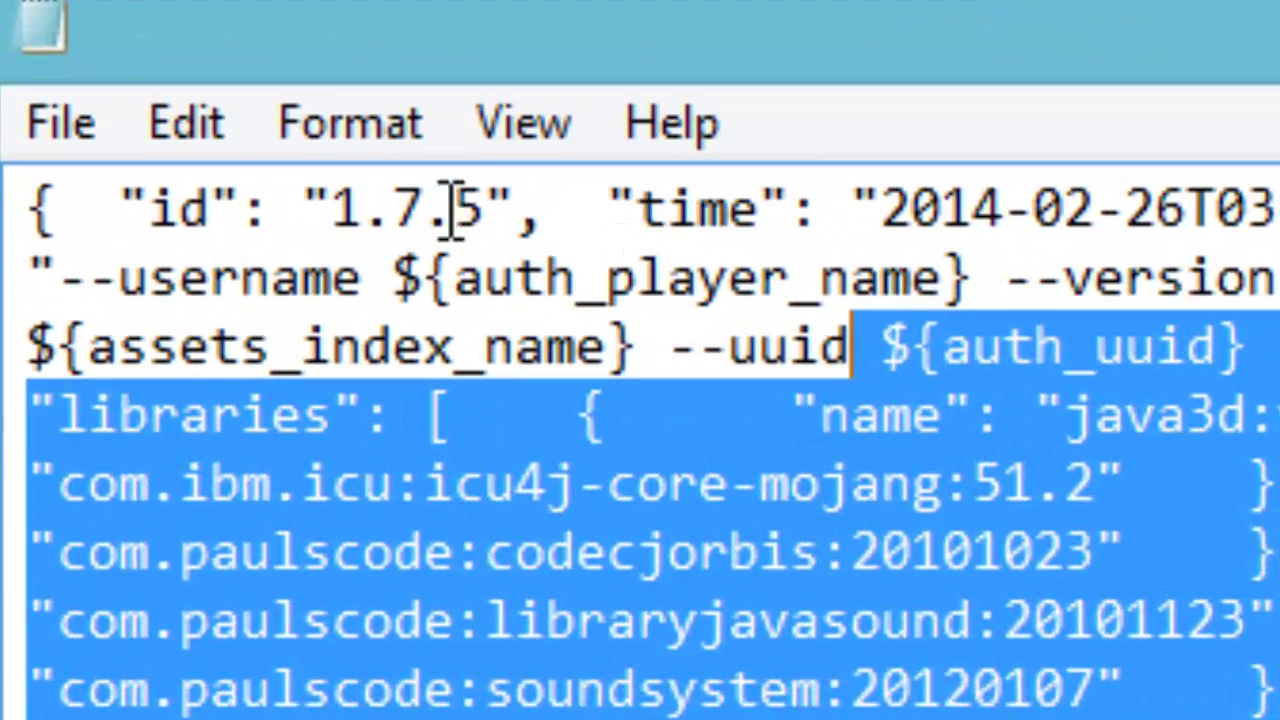
click(480, 210)
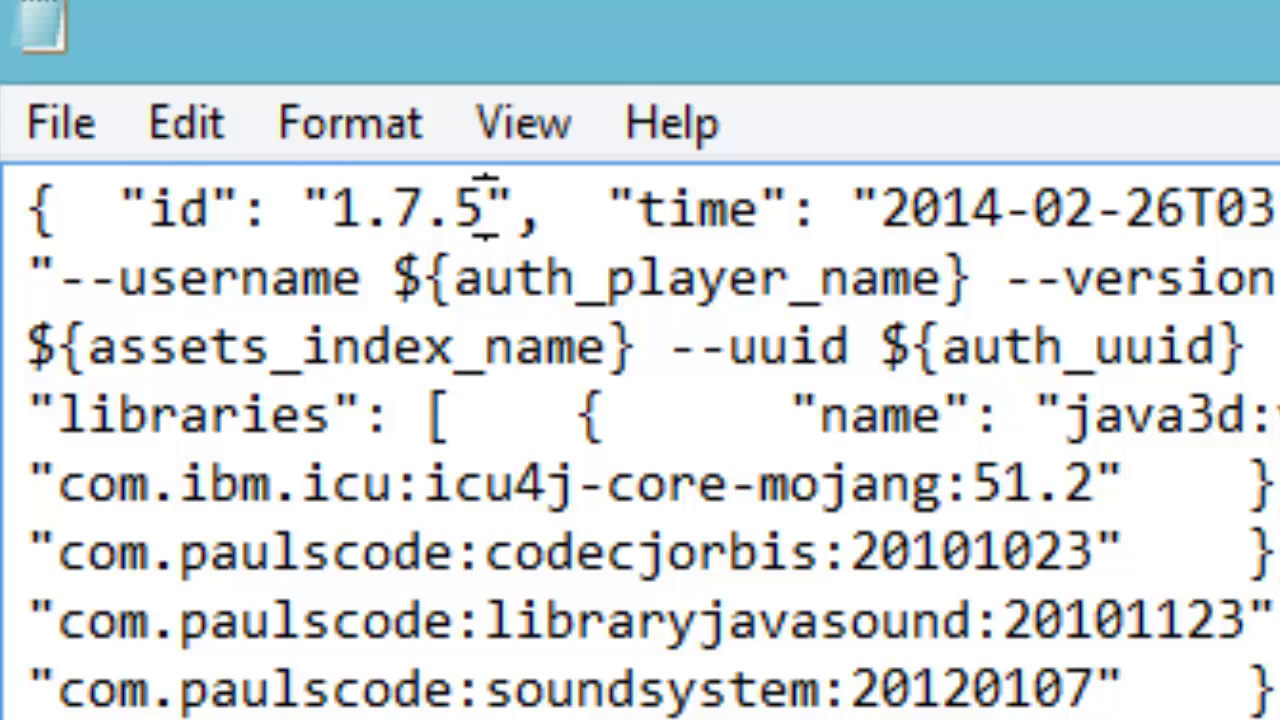
right_click(476, 212)
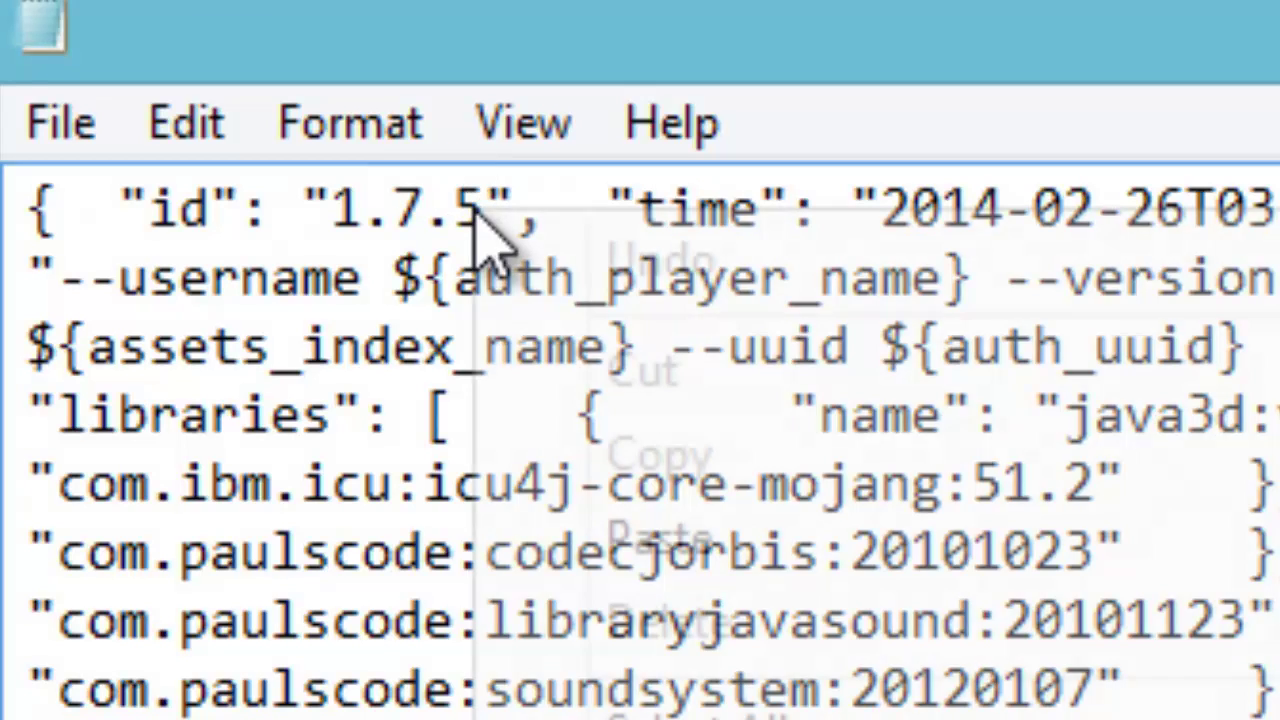
click(645, 532)
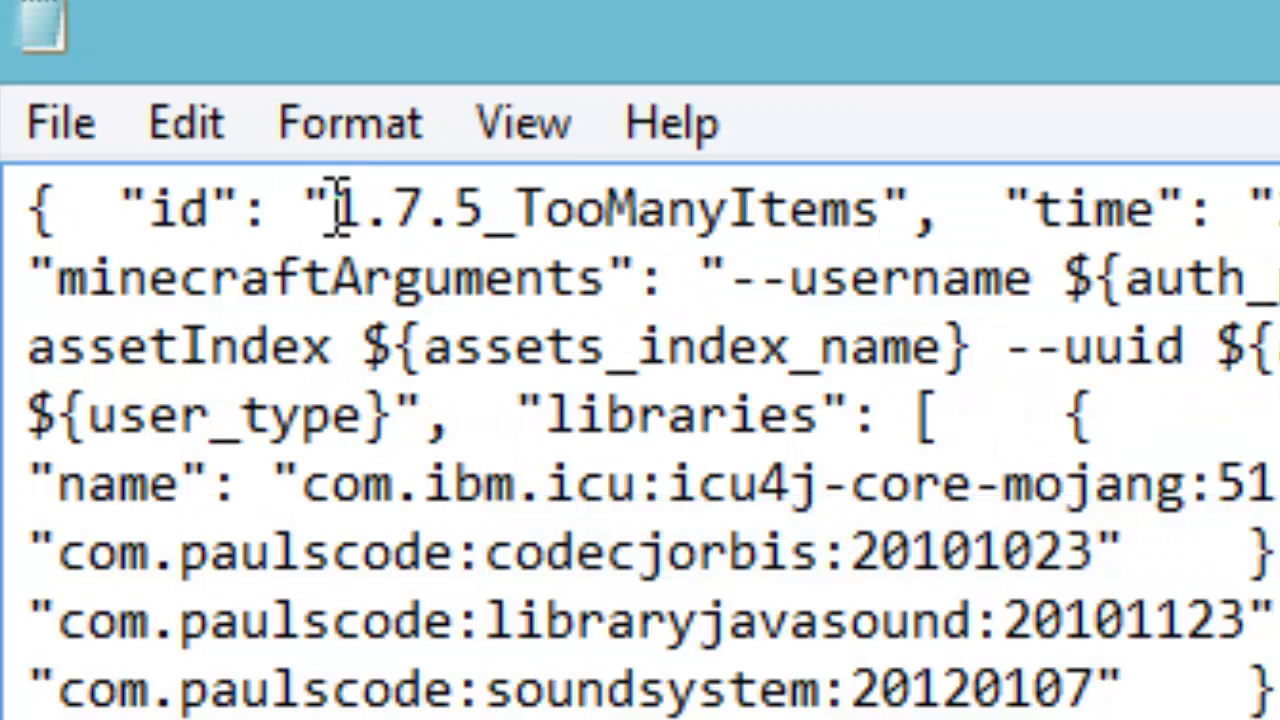
drag(334, 210, 912, 210)
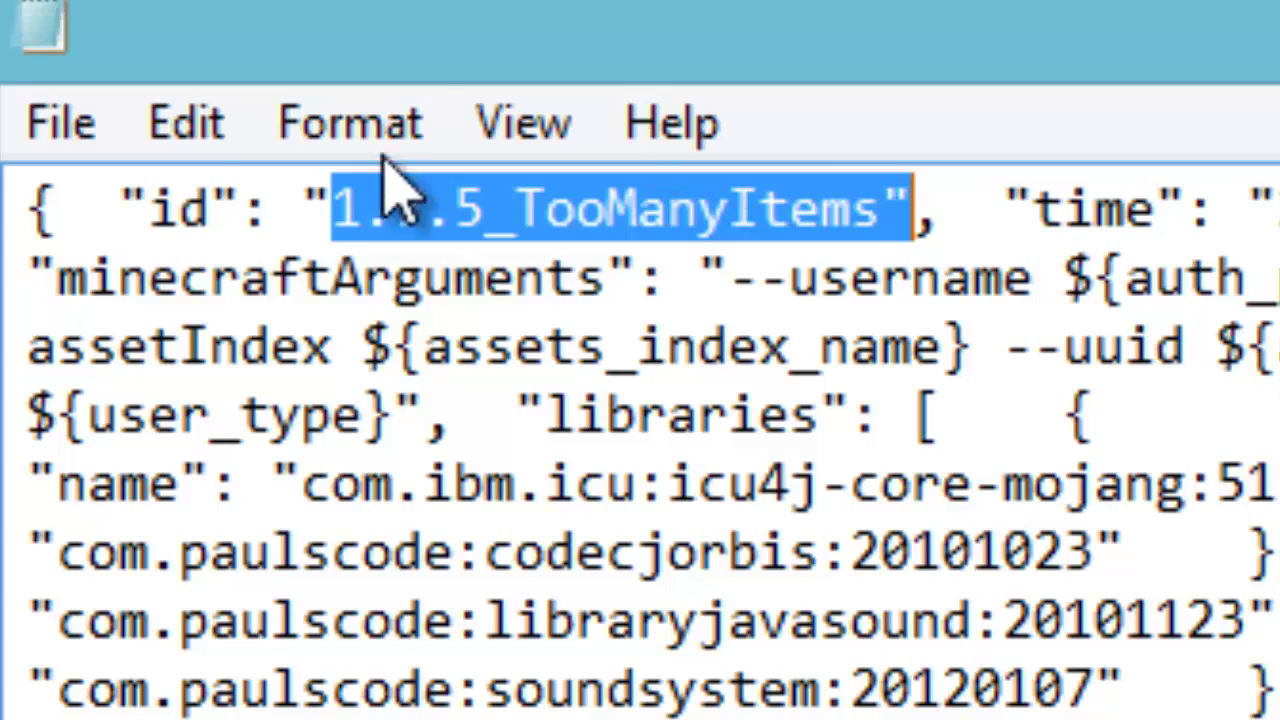
Save the edited json file and close Notepad
click(186, 122)
mouse_move(60, 122)
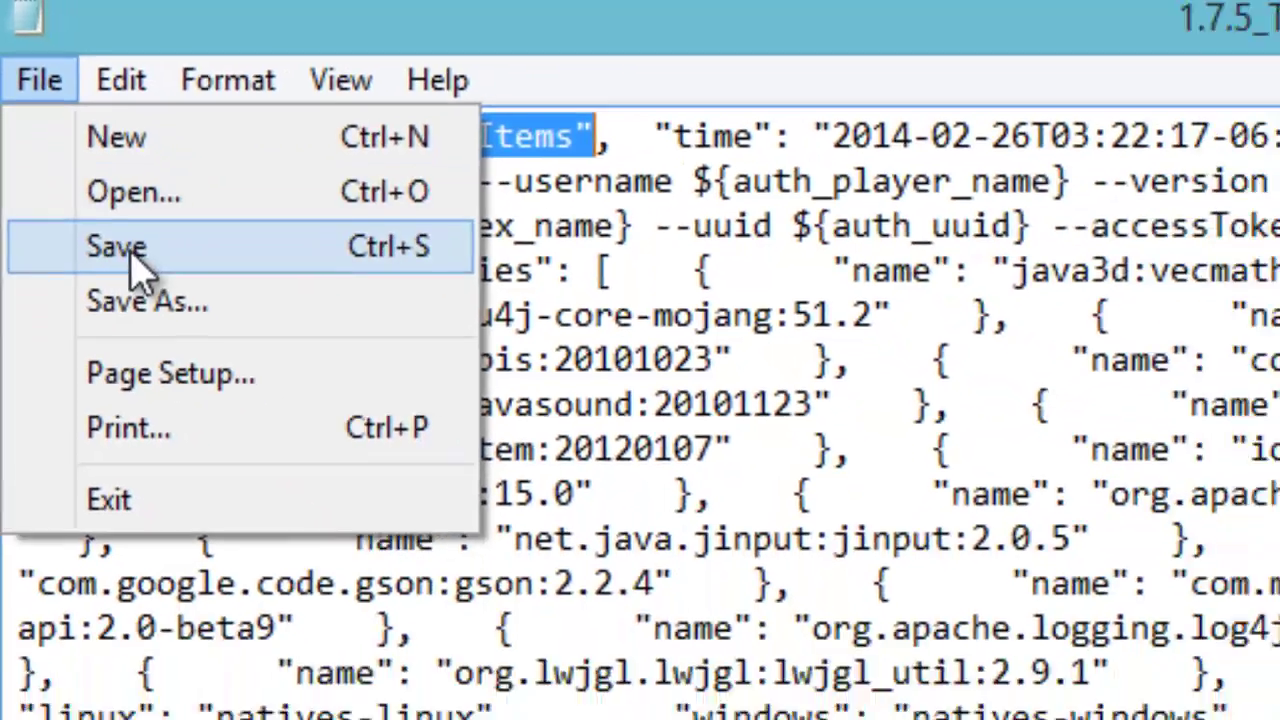
click(116, 246)
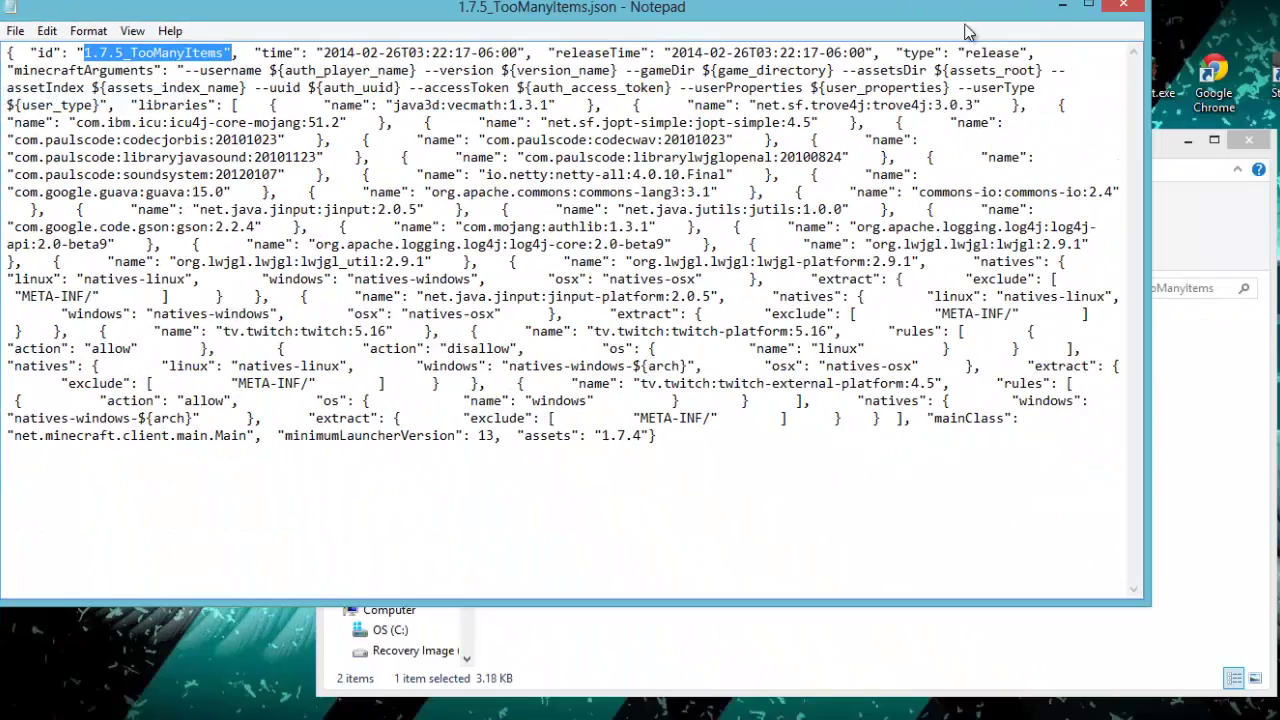
click(1123, 6)
Open 1.7.5_TooManyItems.jar with the WinRAR archiver and dismiss the license reminder
right_click(600, 344)
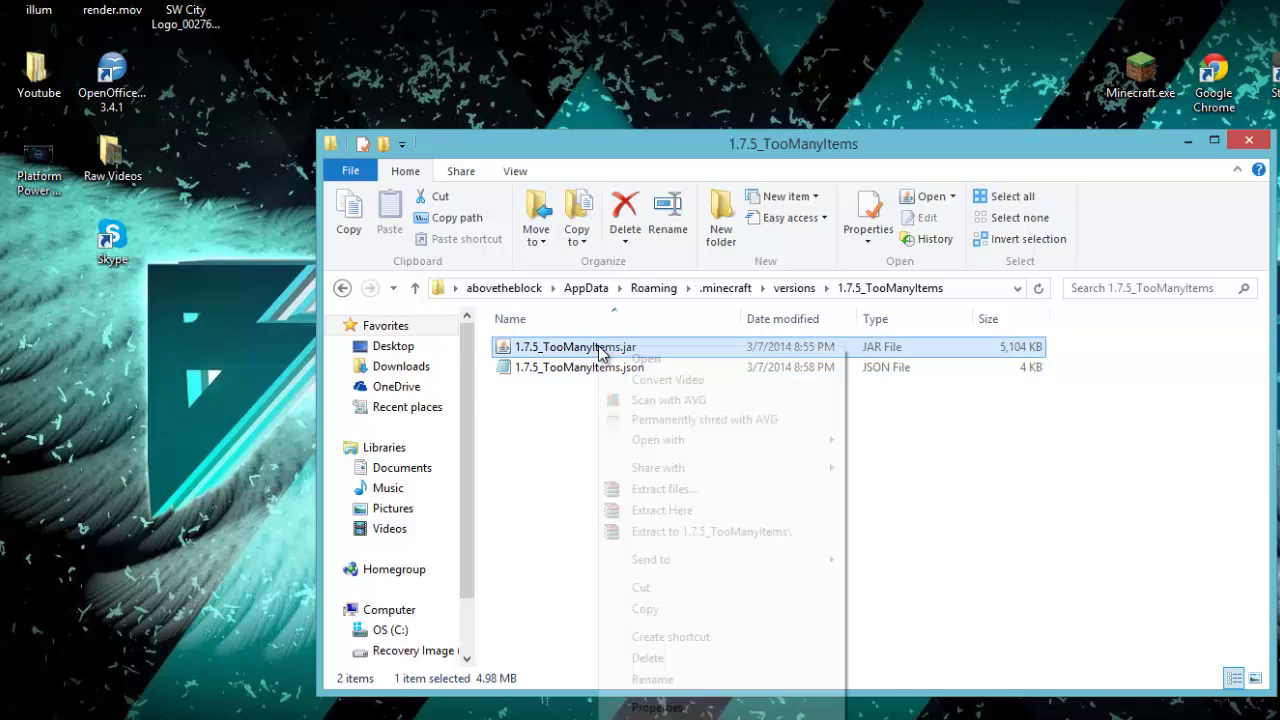
mouse_move(677, 440)
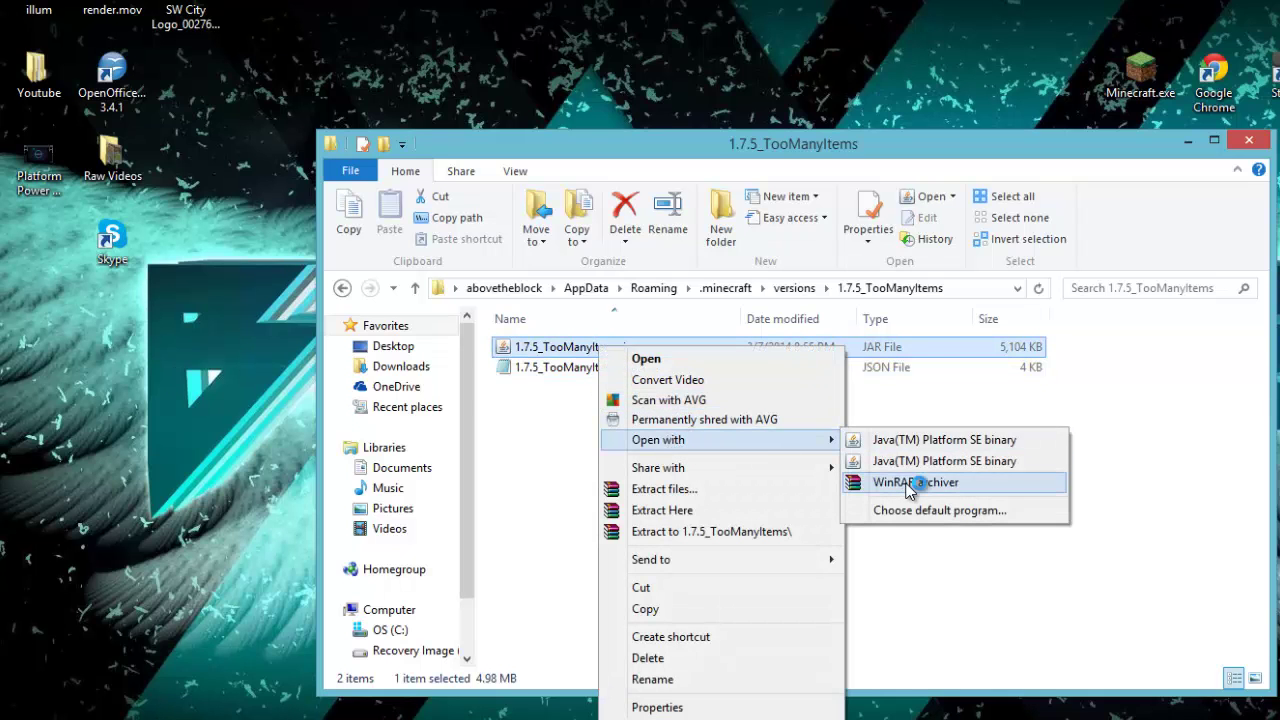
click(915, 482)
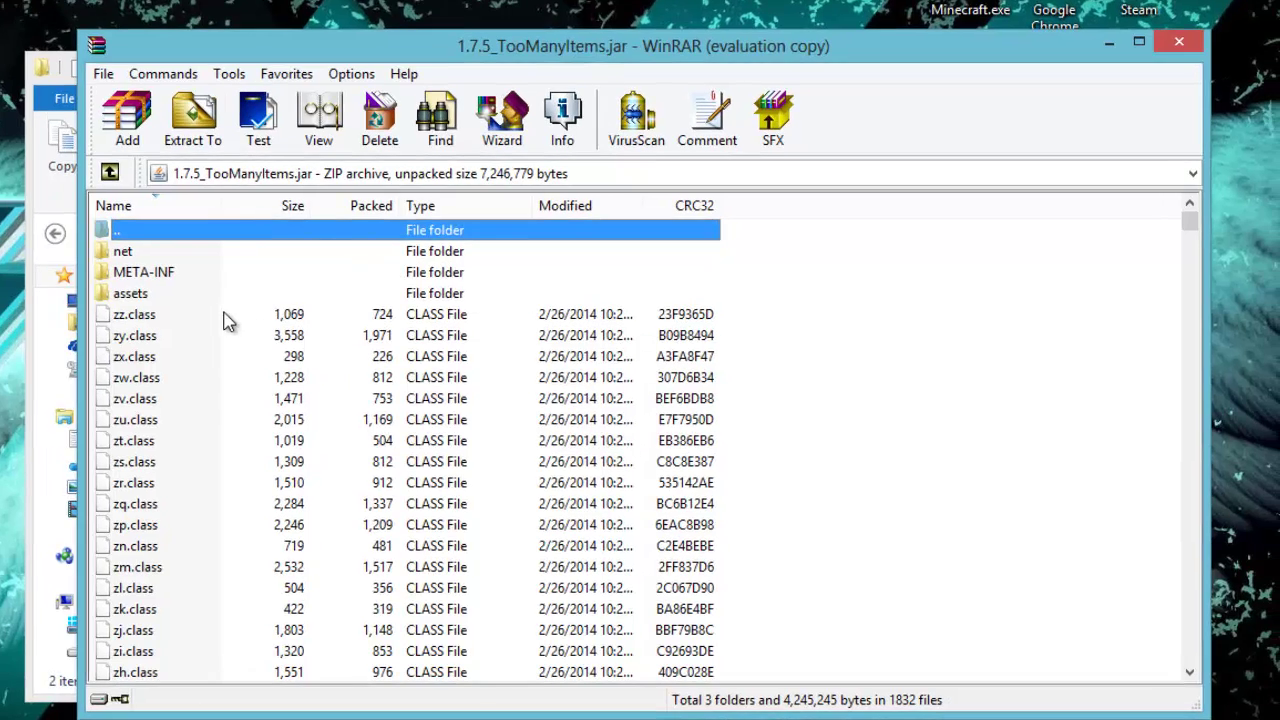
click(783, 393)
Close File Explorer and open TooManyItems2014_02_27_1.7.5.zip from the desktop beside the jar window
click(38, 310)
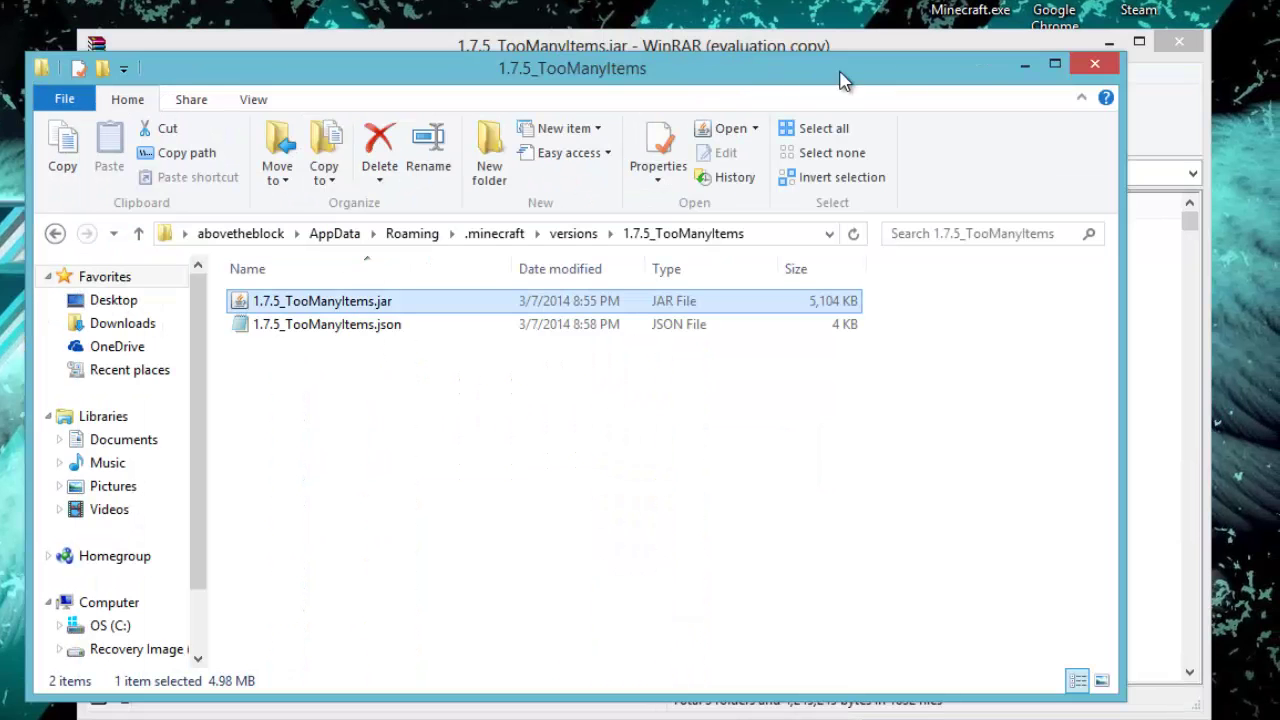
click(1100, 76)
drag(700, 66, 870, 70)
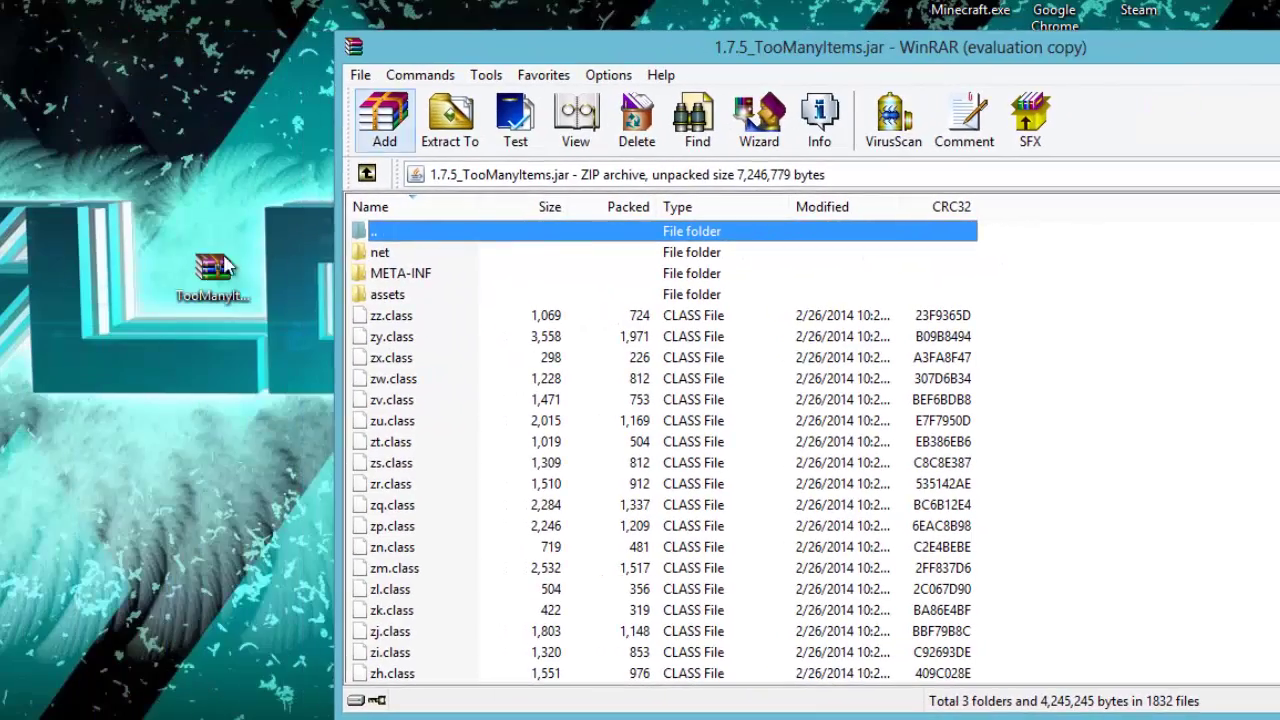
double_click(213, 275)
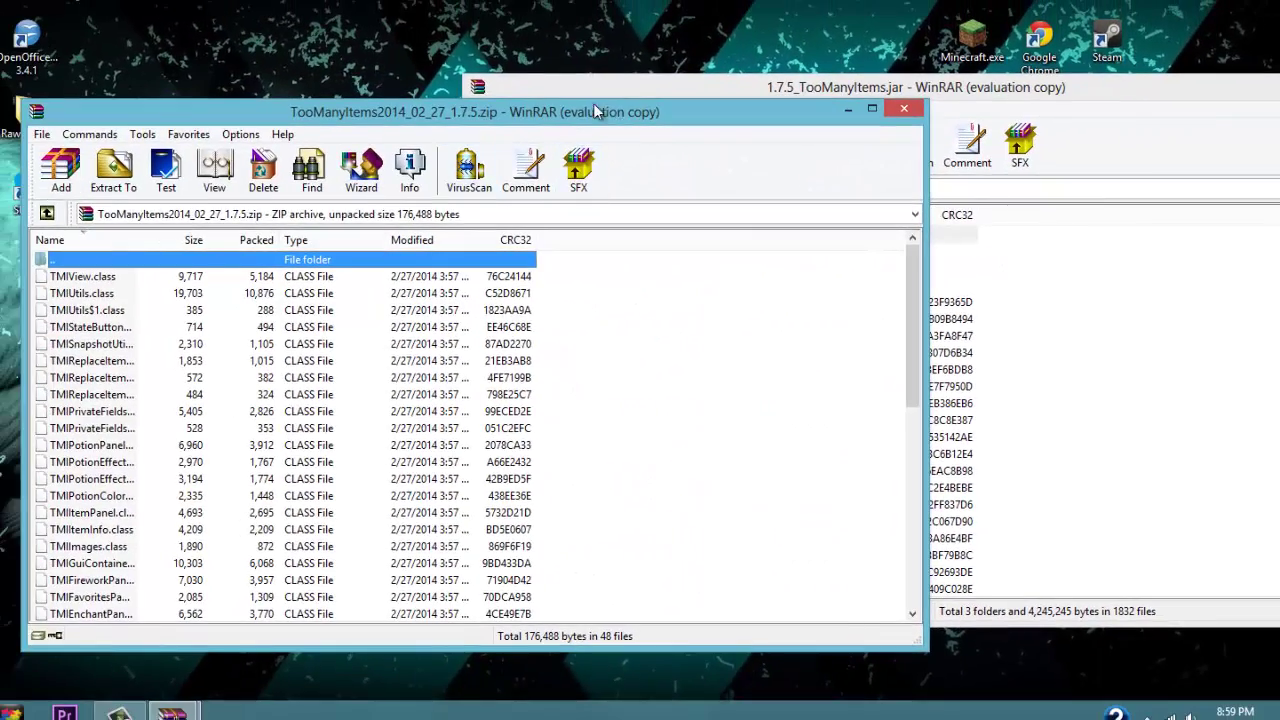
drag(593, 104, 409, 0)
click(478, 298)
drag(408, 52, 467, 67)
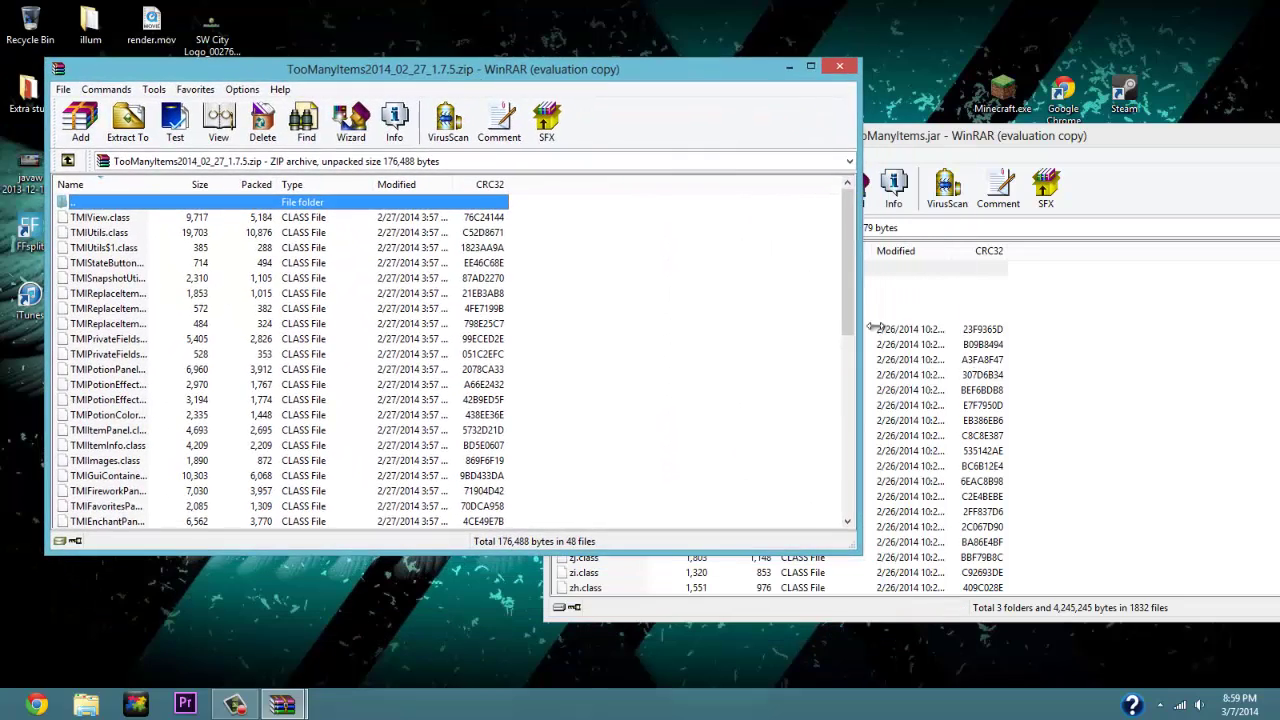
click(1079, 388)
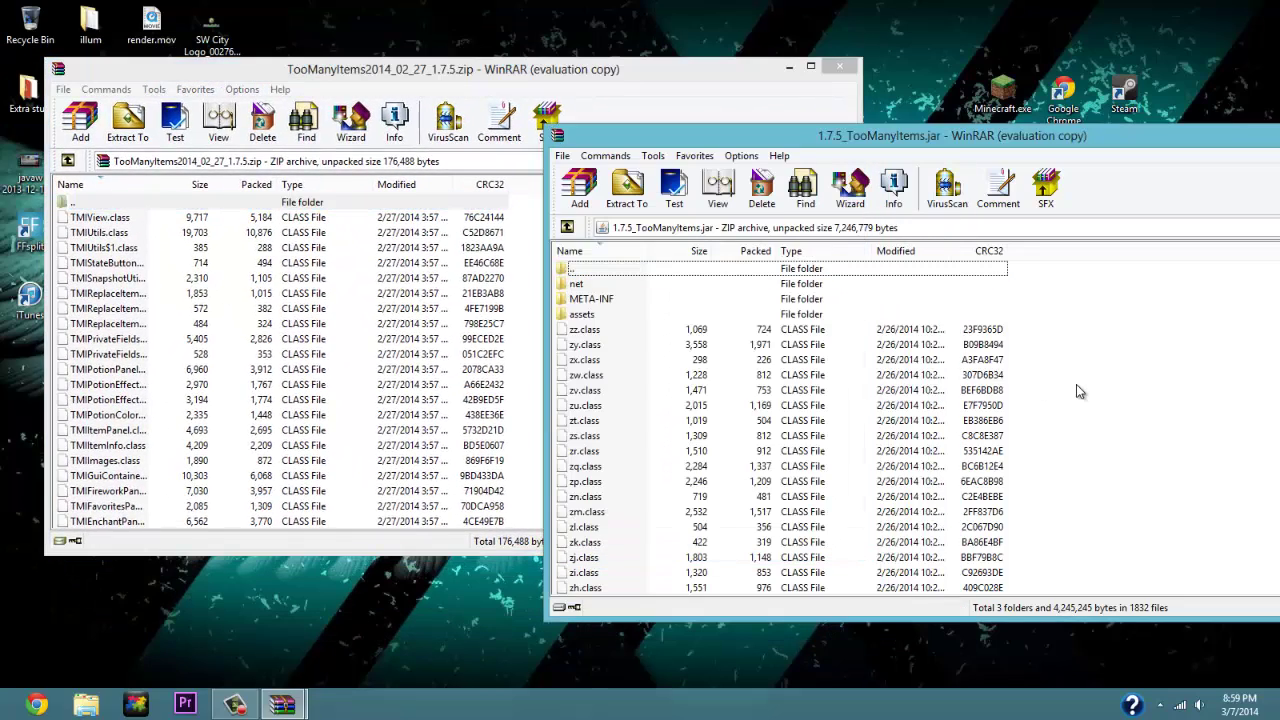
Delete the META-INF folder from the 1.7.5_TooManyItems.jar archive and confirm
right_click(605, 301)
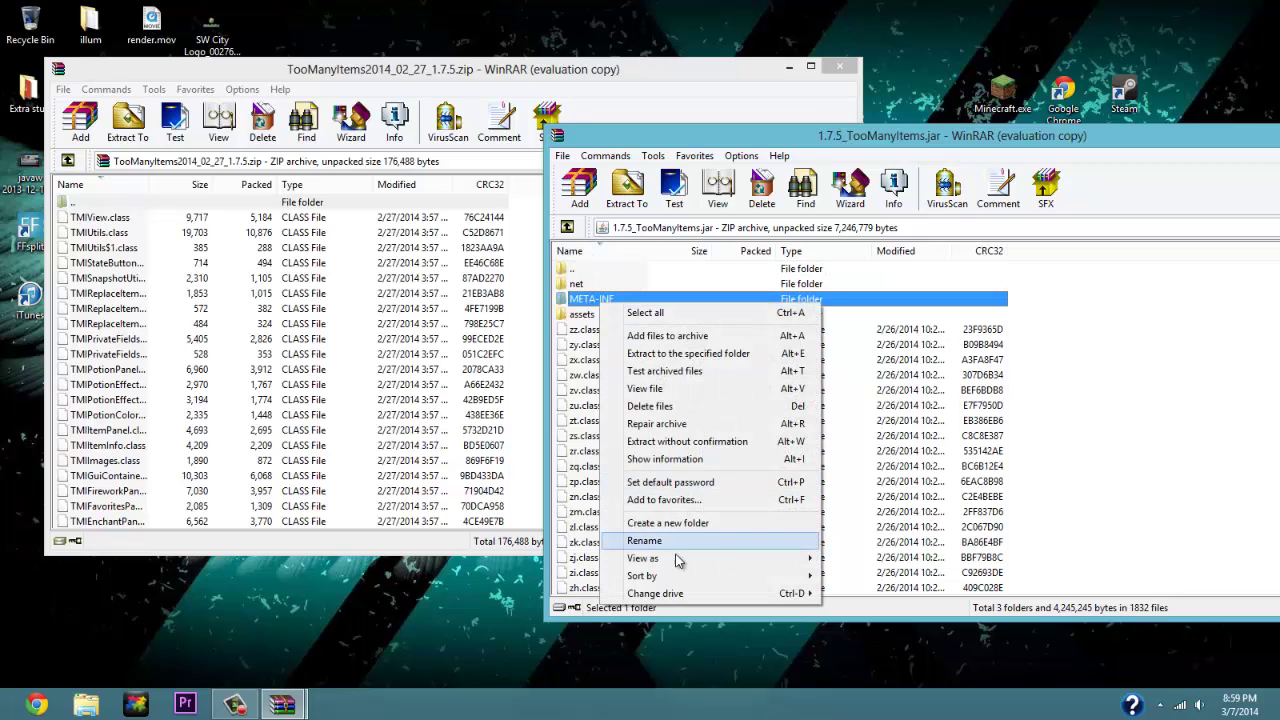
click(630, 303)
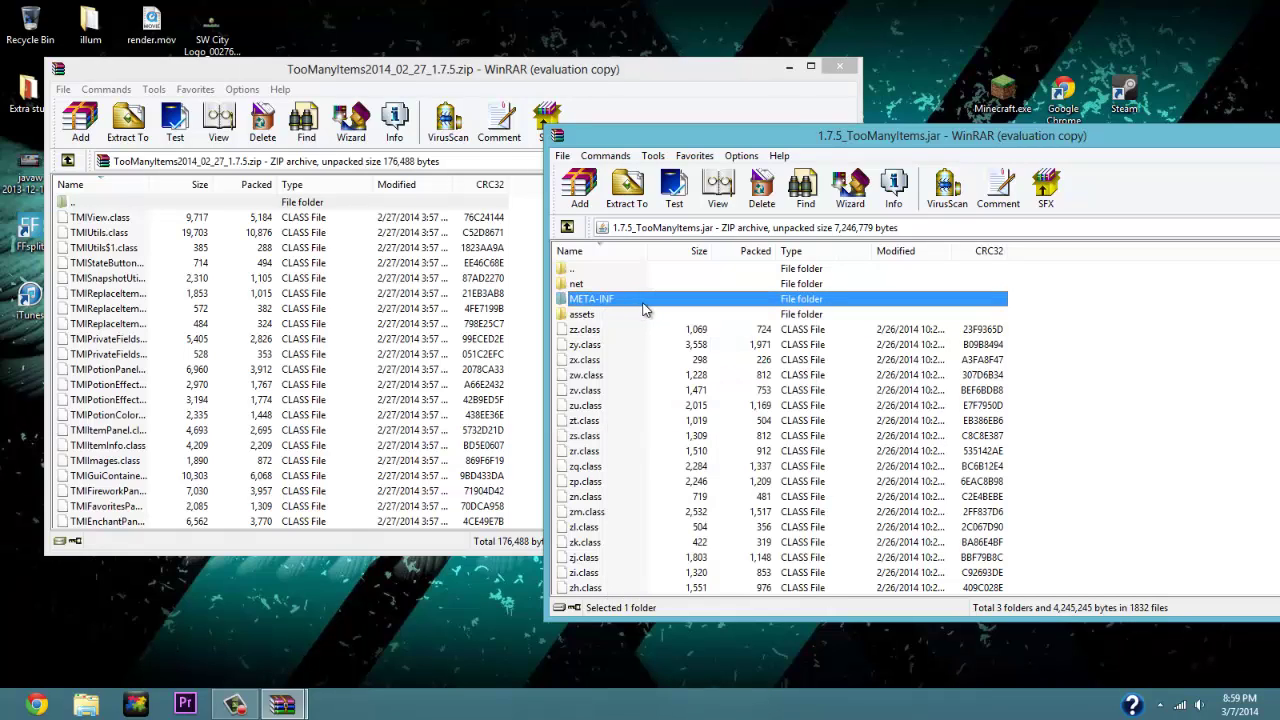
key(Delete)
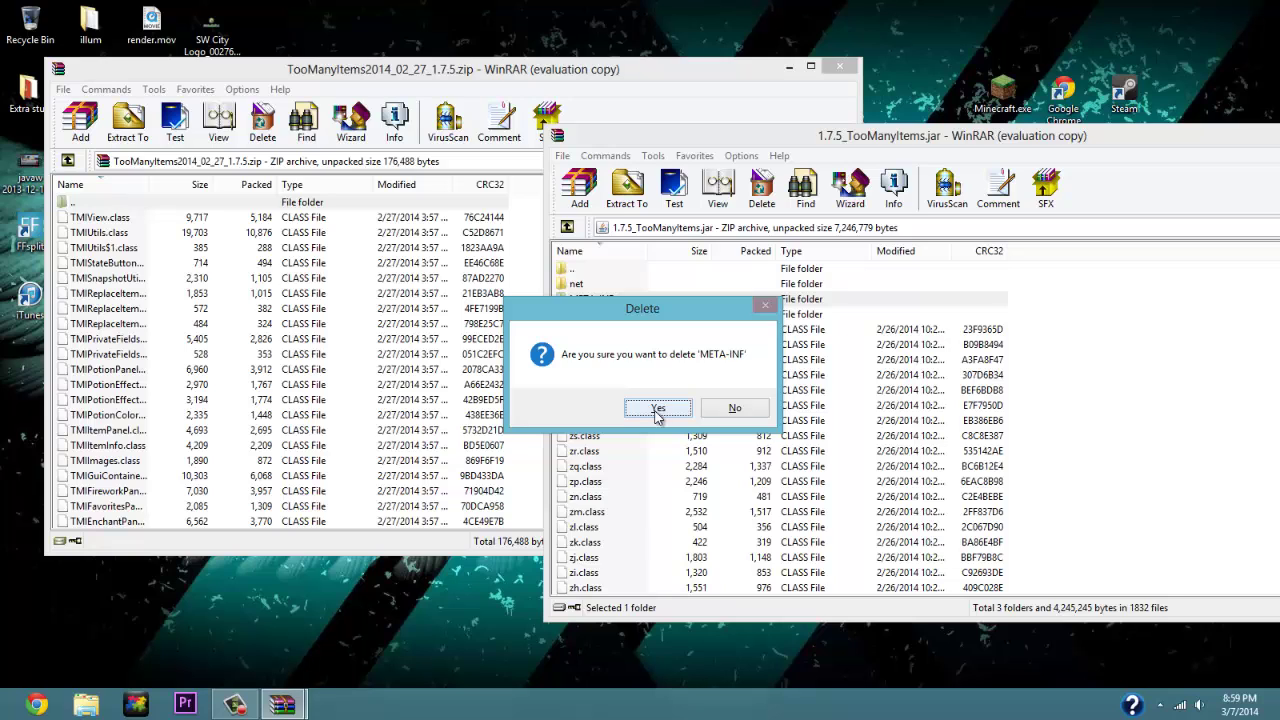
click(657, 409)
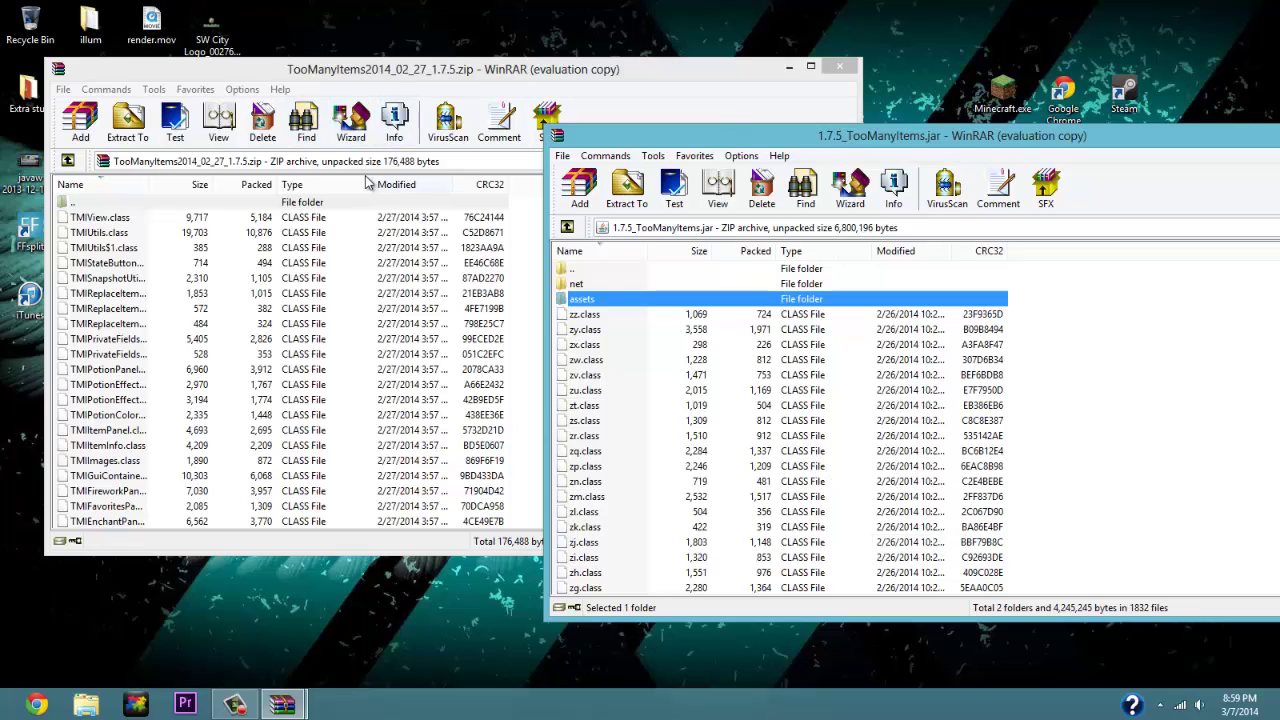
Select all 48 TooManyItems class files in the zip and add them into the jar
click(187, 78)
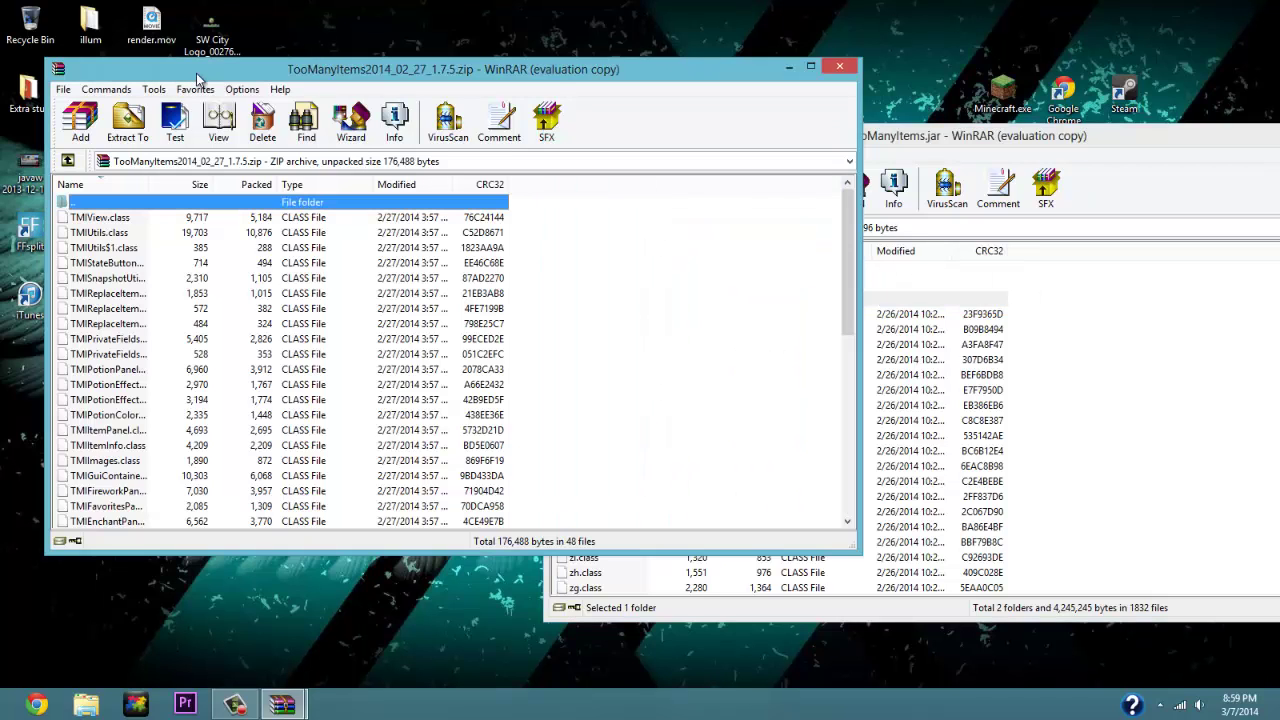
click(62, 89)
click(260, 224)
scroll(285, 260, down, 9)
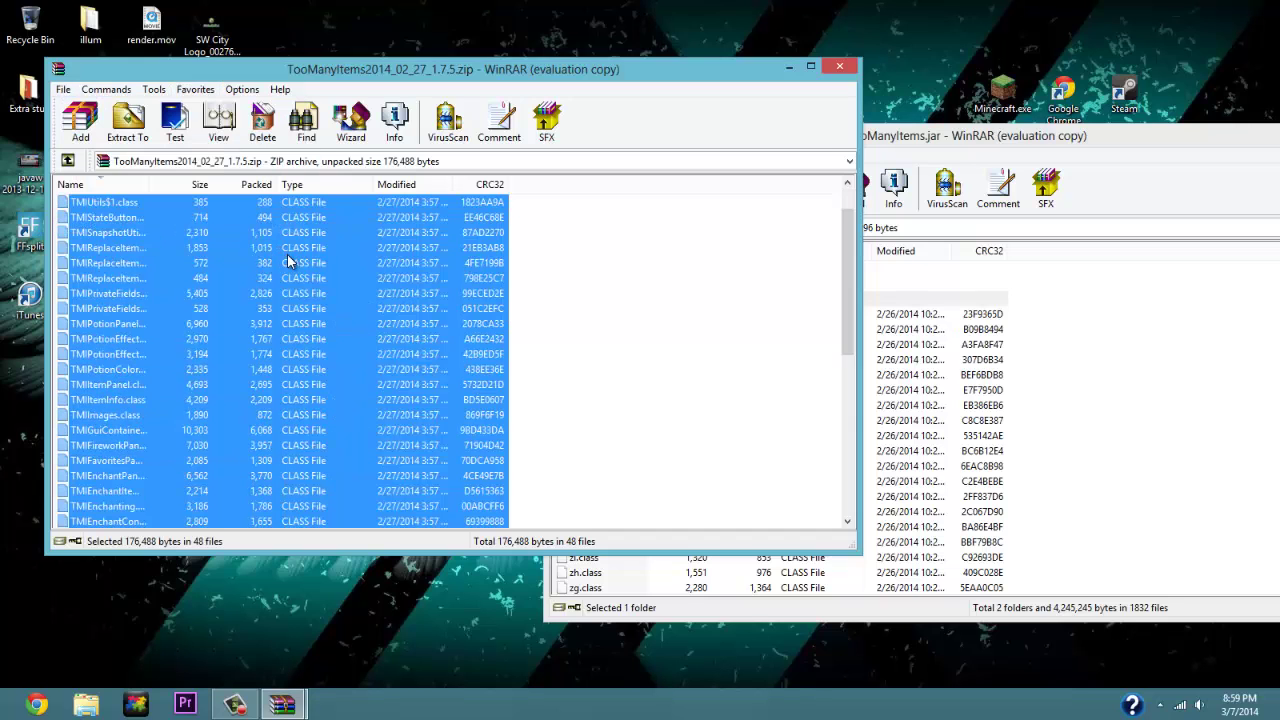
scroll(556, 354, up, 9)
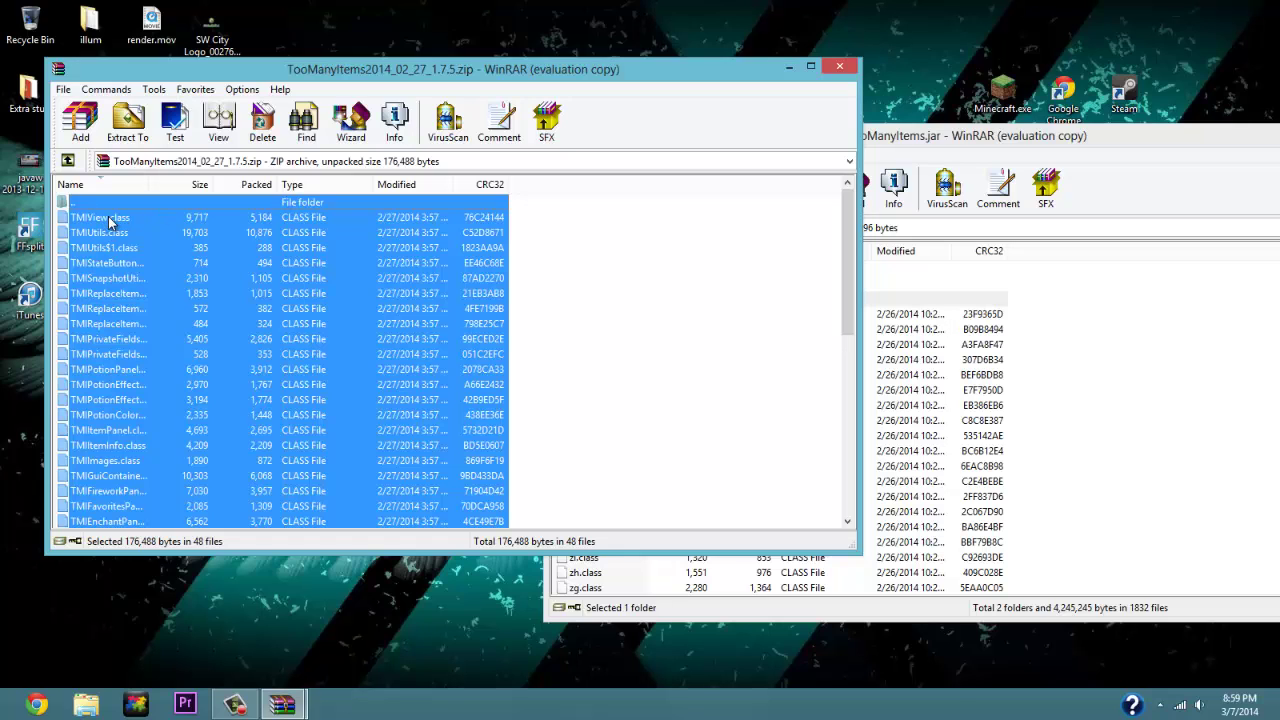
drag(875, 230, 1135, 428)
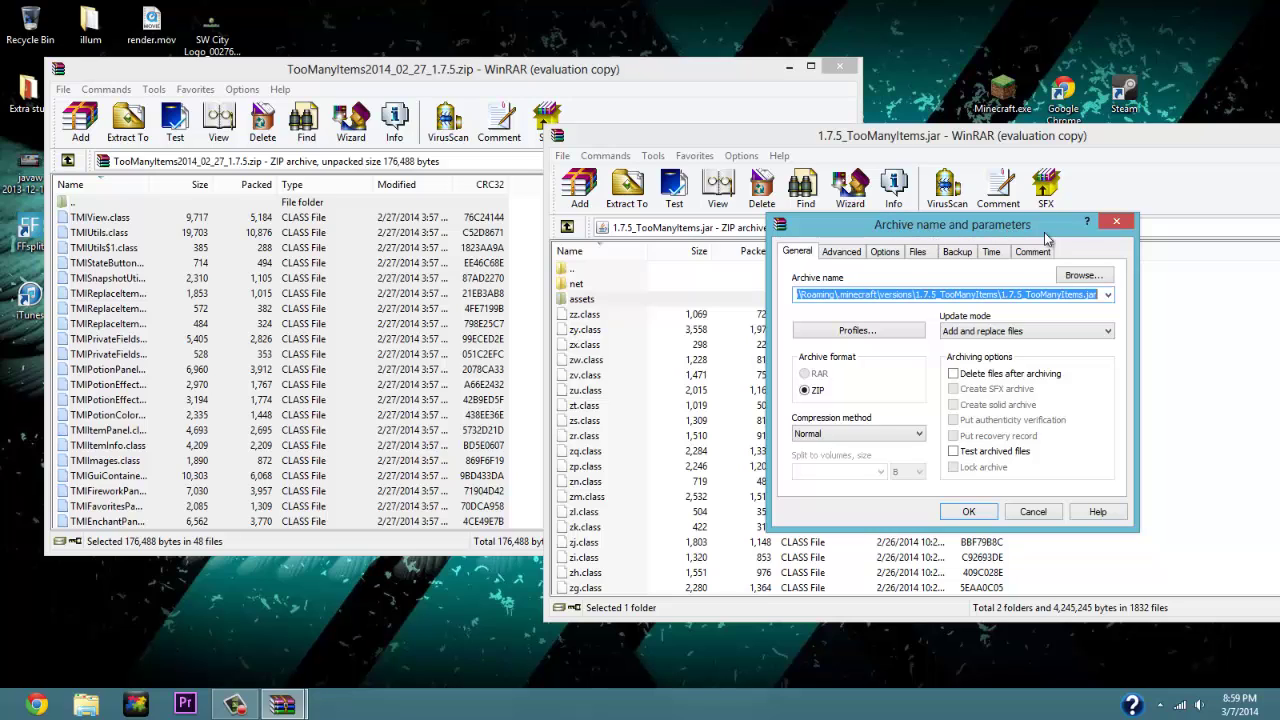
click(950, 512)
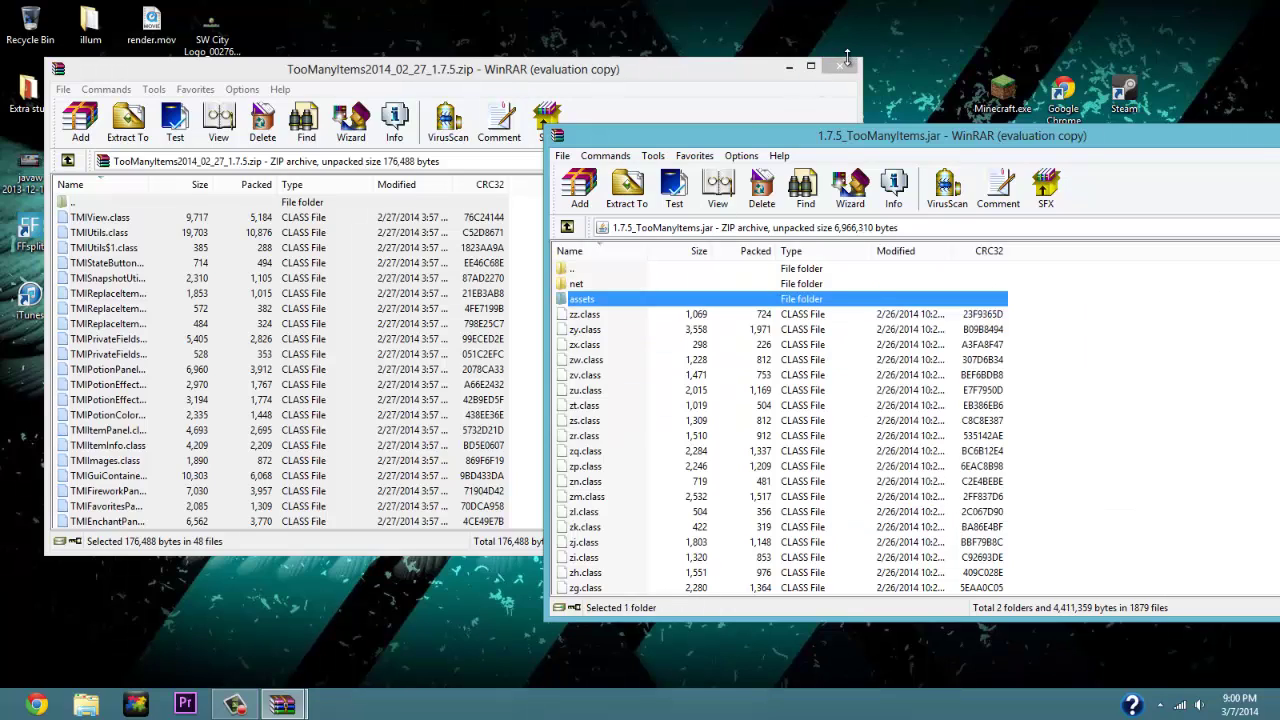
Close both the TooManyItems zip and the 1.7.5_TooManyItems jar archive windows
click(847, 60)
click(839, 66)
drag(1057, 135, 818, 148)
click(1097, 146)
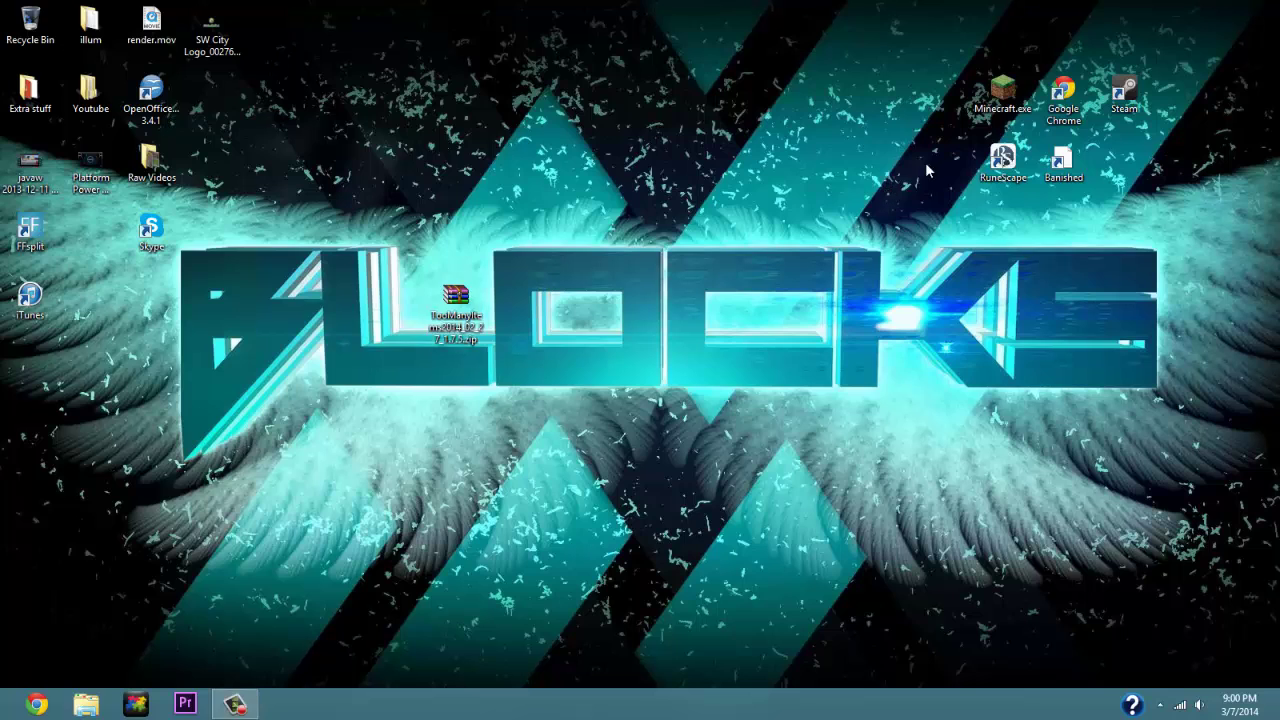
Launch Minecraft.exe from the desktop and play the 1.7.5_TooManyItems version
click(1002, 92)
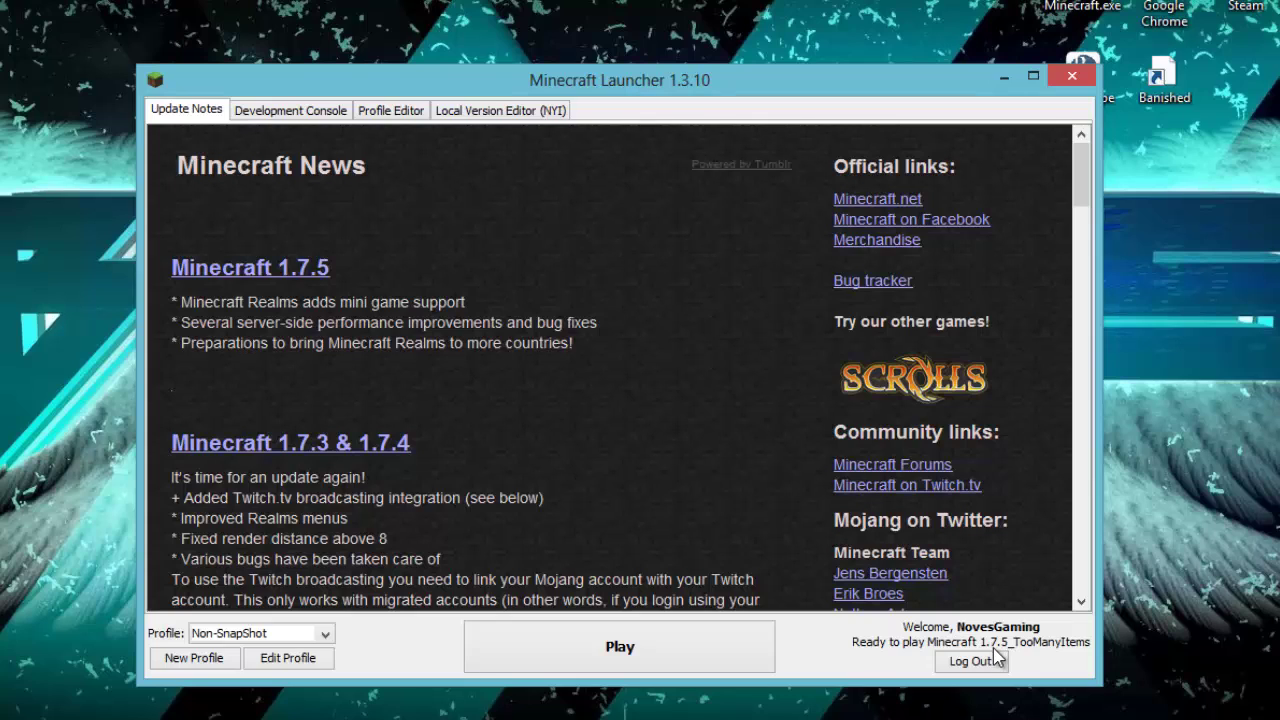
click(742, 656)
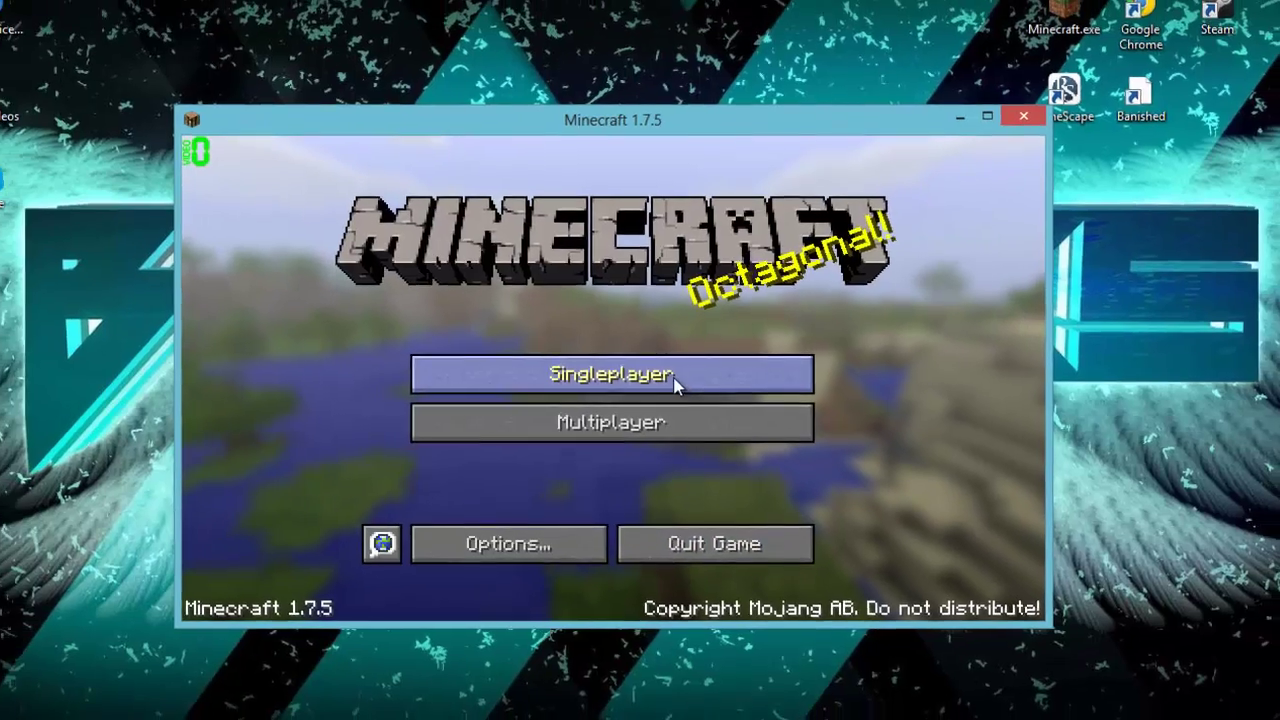
Maximize the Minecraft window and load a saved singleplayer world
click(664, 373)
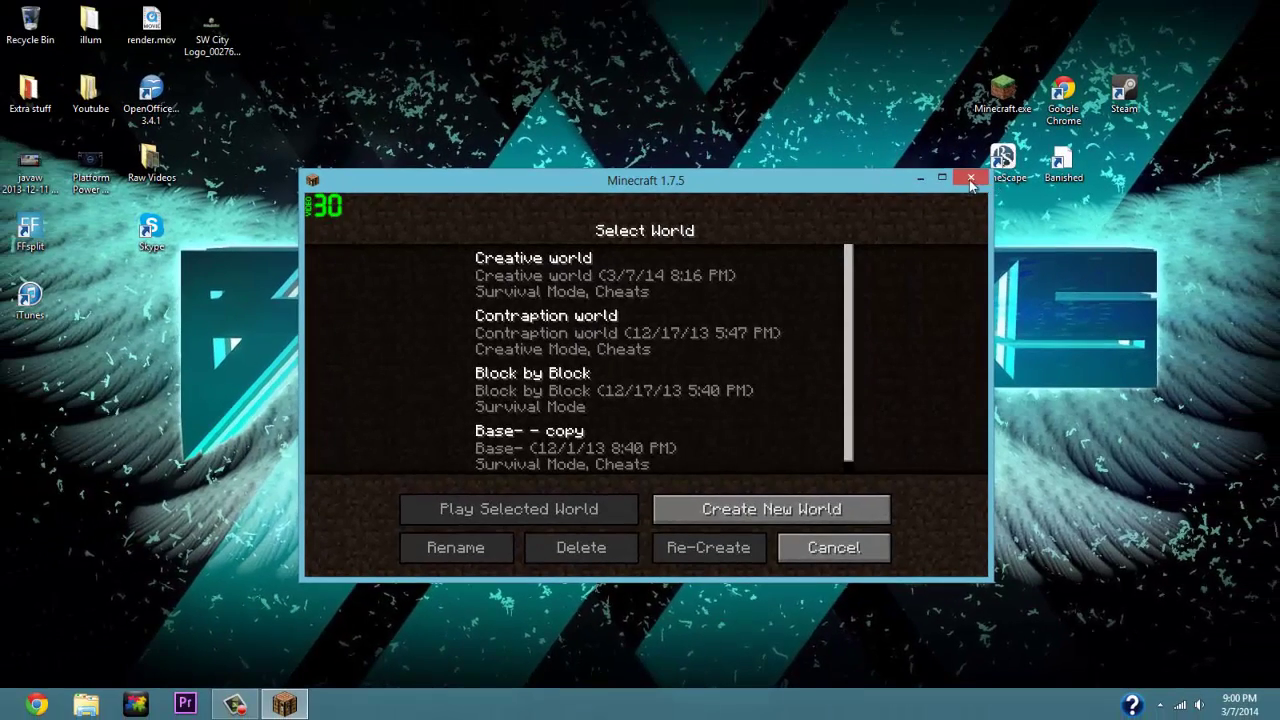
click(942, 179)
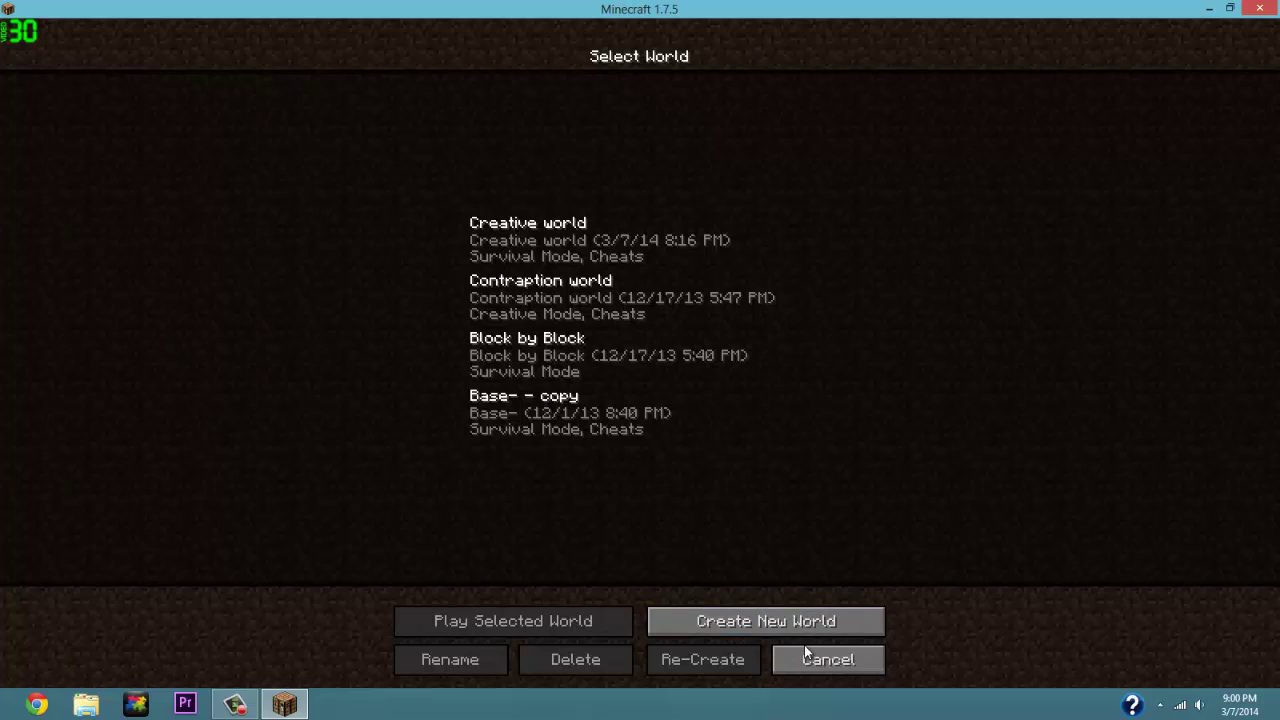
click(806, 652)
click(597, 306)
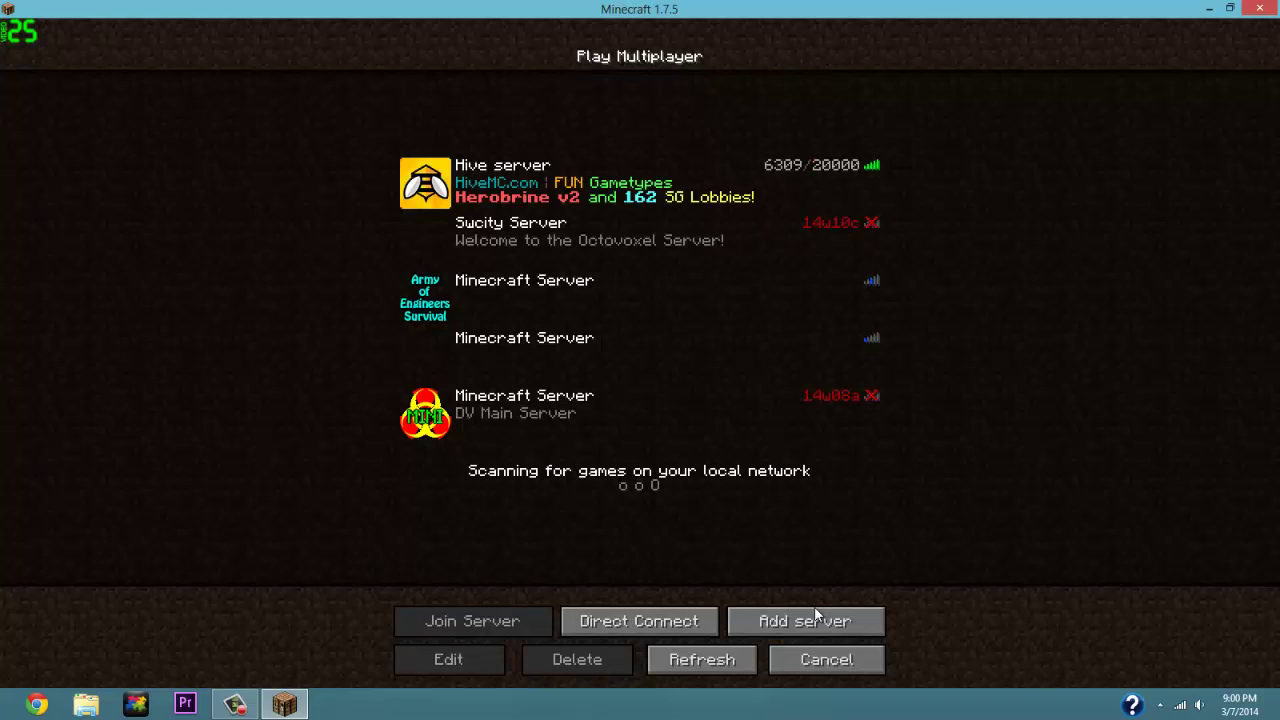
click(826, 659)
click(689, 289)
double_click(734, 289)
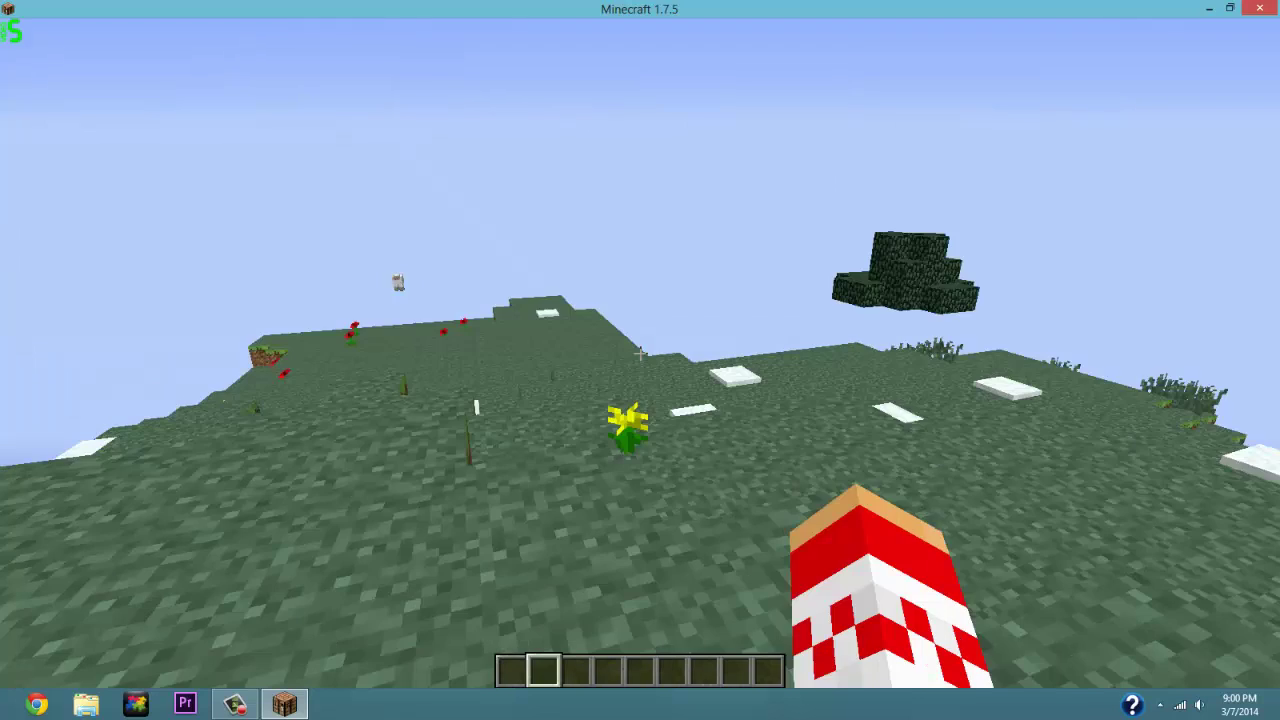
Open the inventory, toggle the TooManyItems panel off and on, and scroll to page 2
key(e)
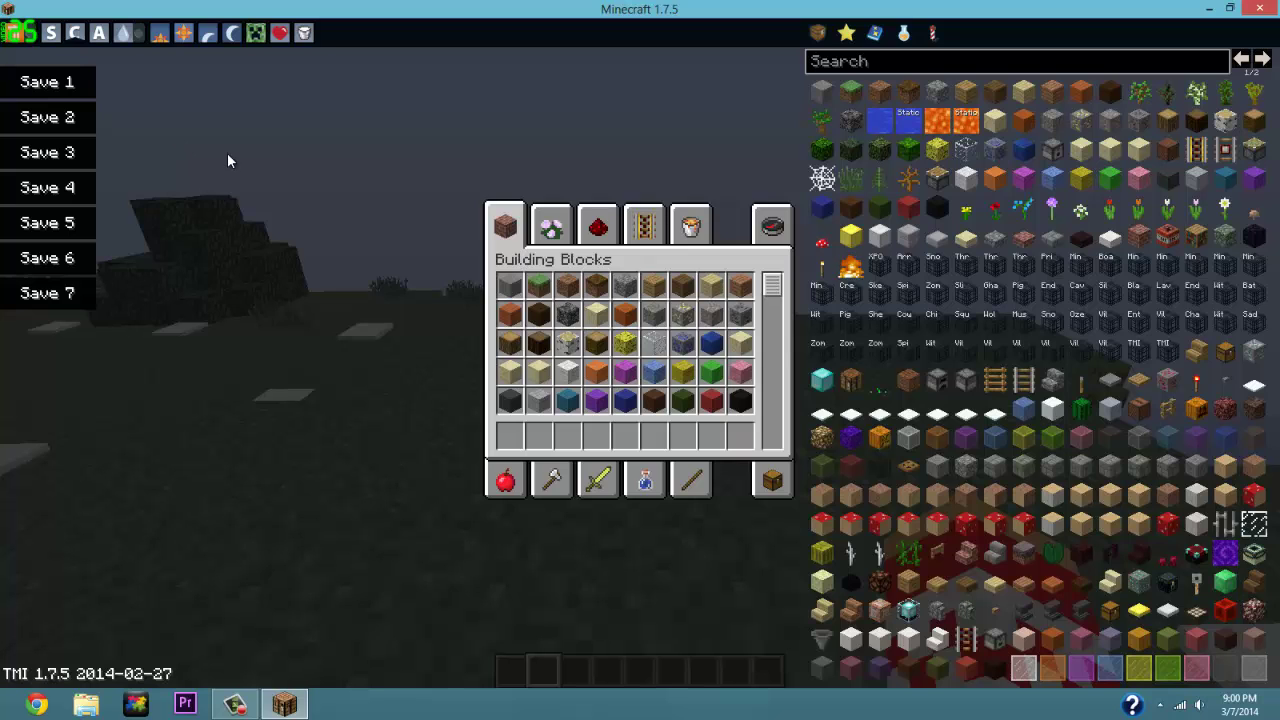
key(o)
key(o)
key(o)
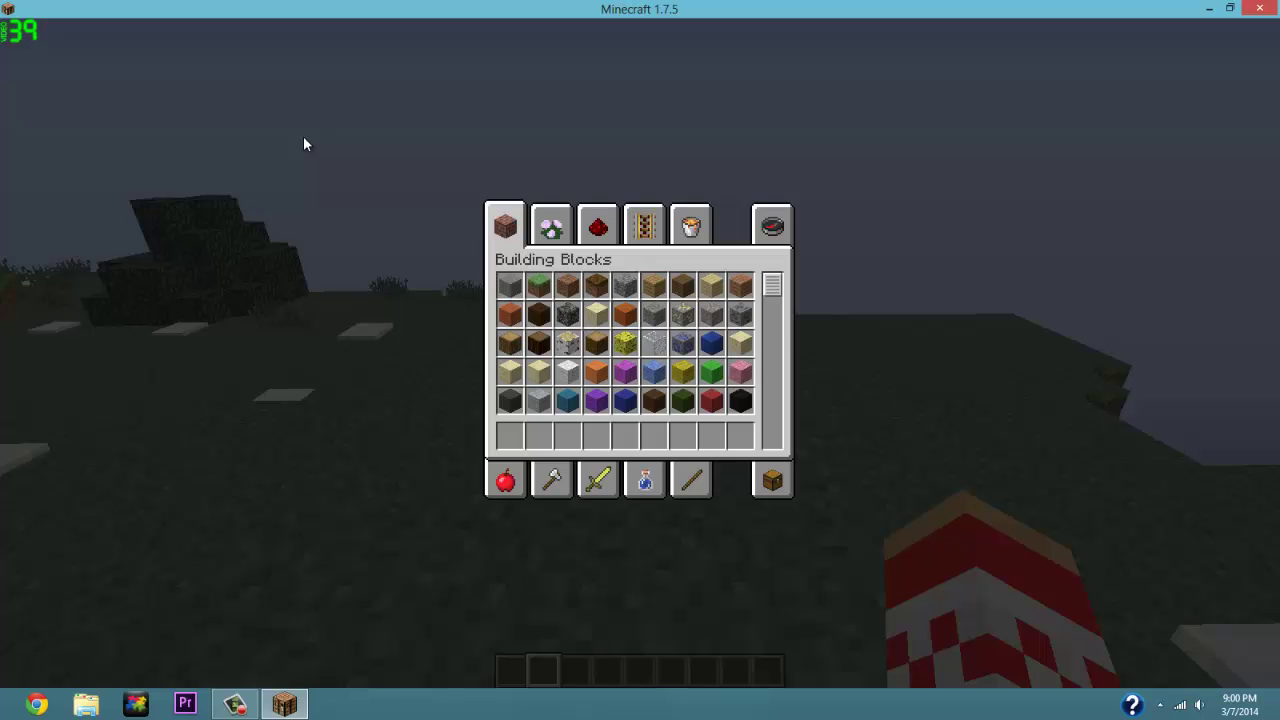
key(o)
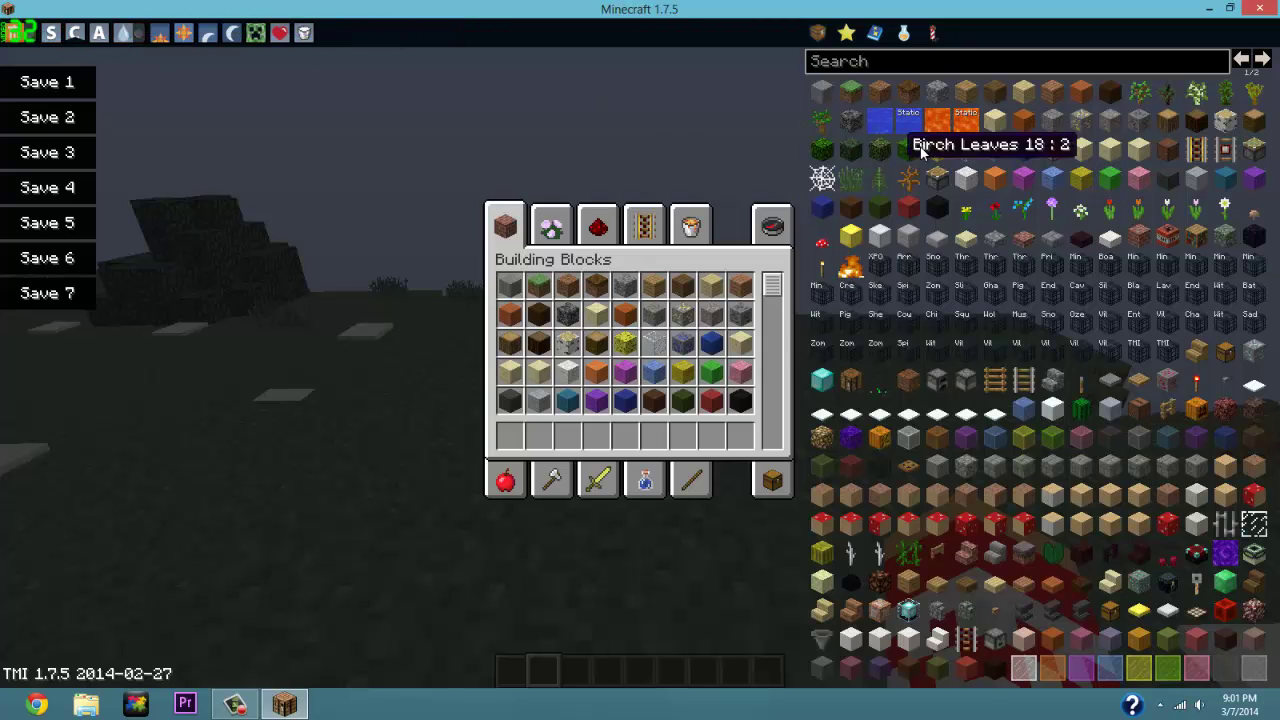
scroll(1080, 230, down, 1)
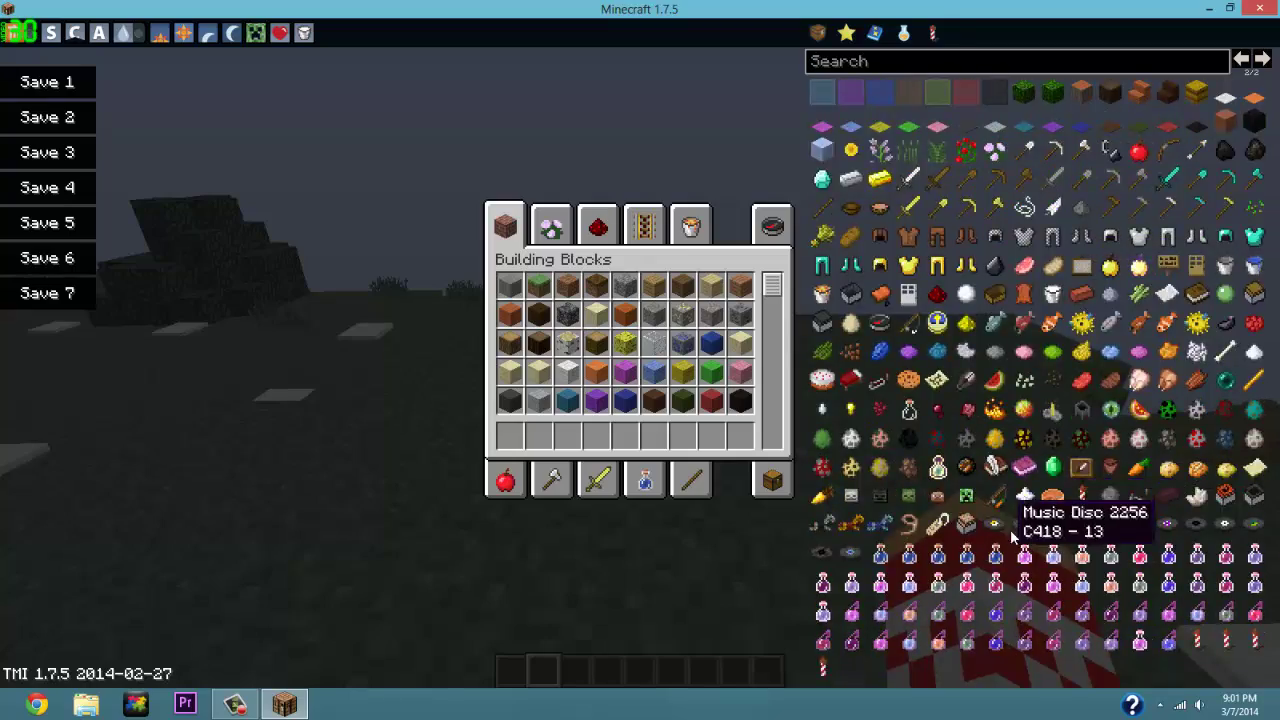
key(e)
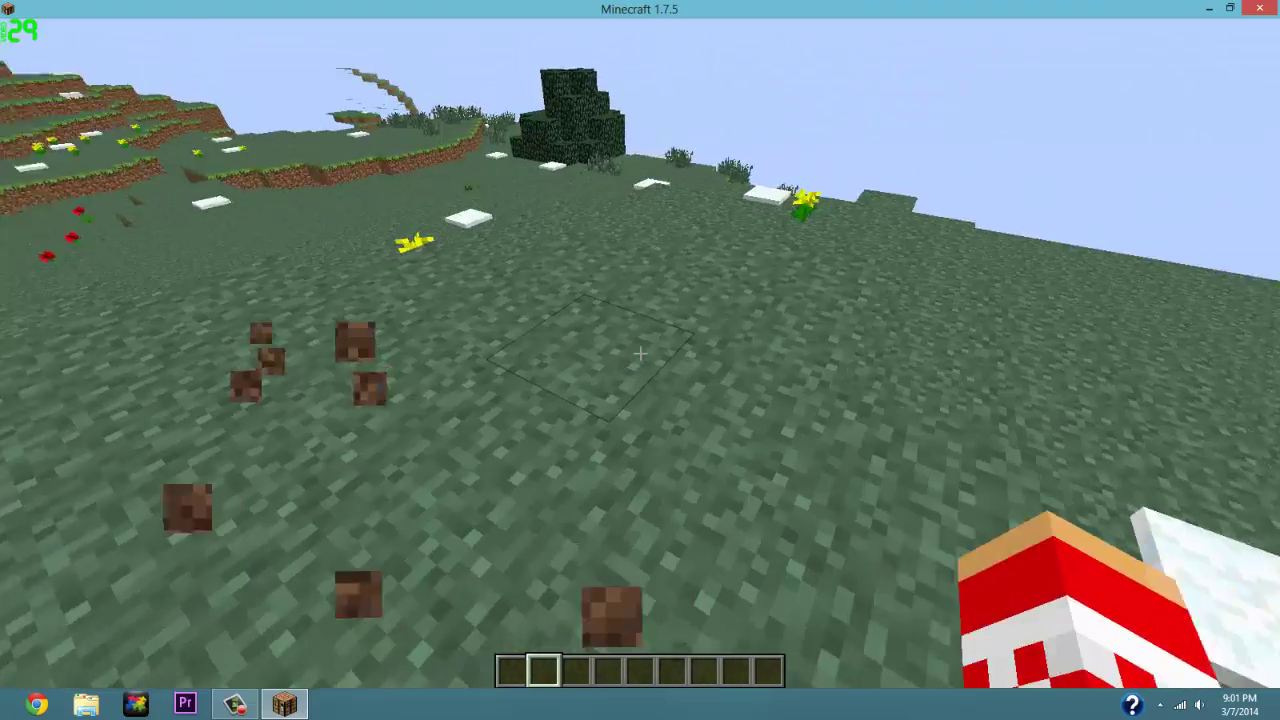
Save and quit to title, exit Minecraft, and relaunch Minecraft.exe from the desktop
key(Escape)
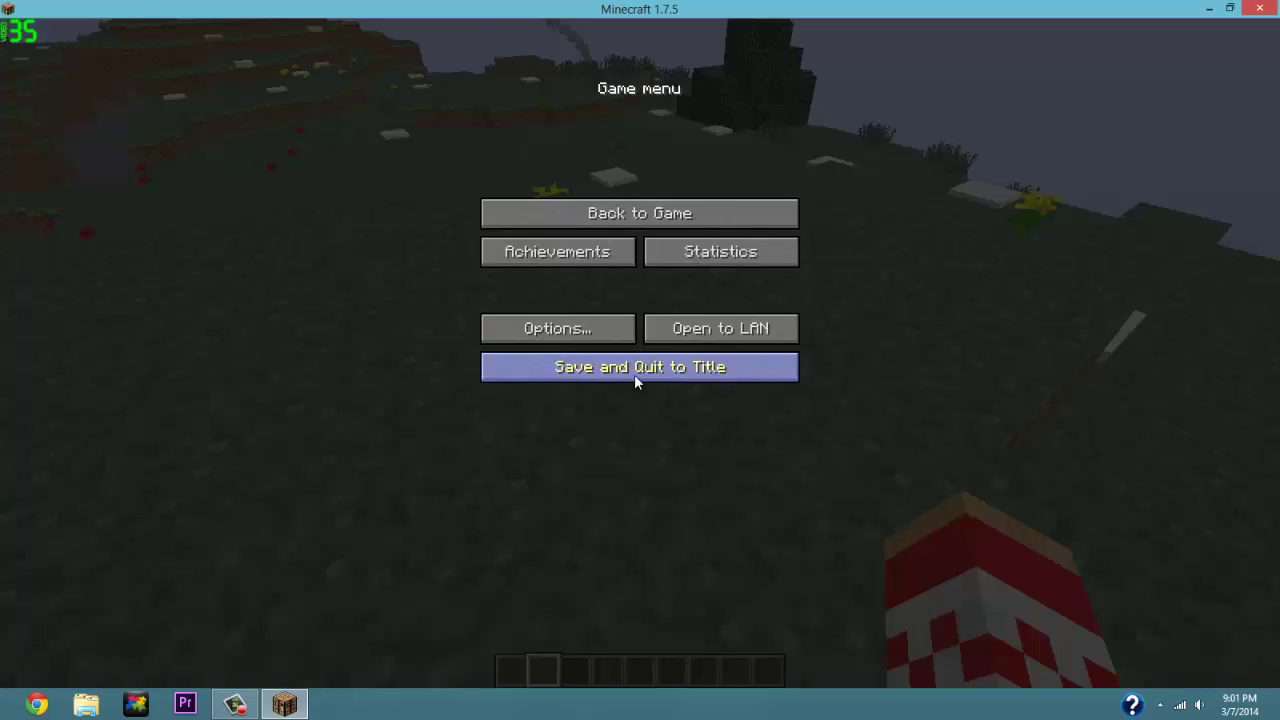
click(634, 370)
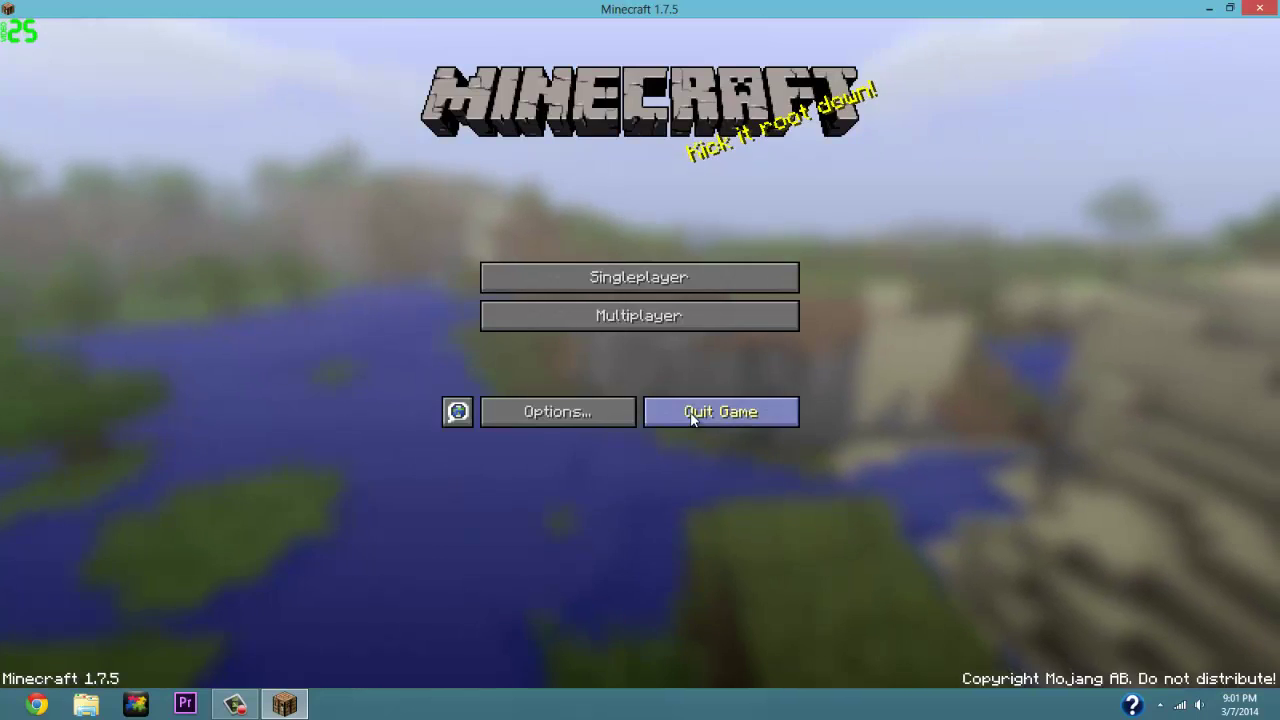
click(690, 420)
double_click(996, 100)
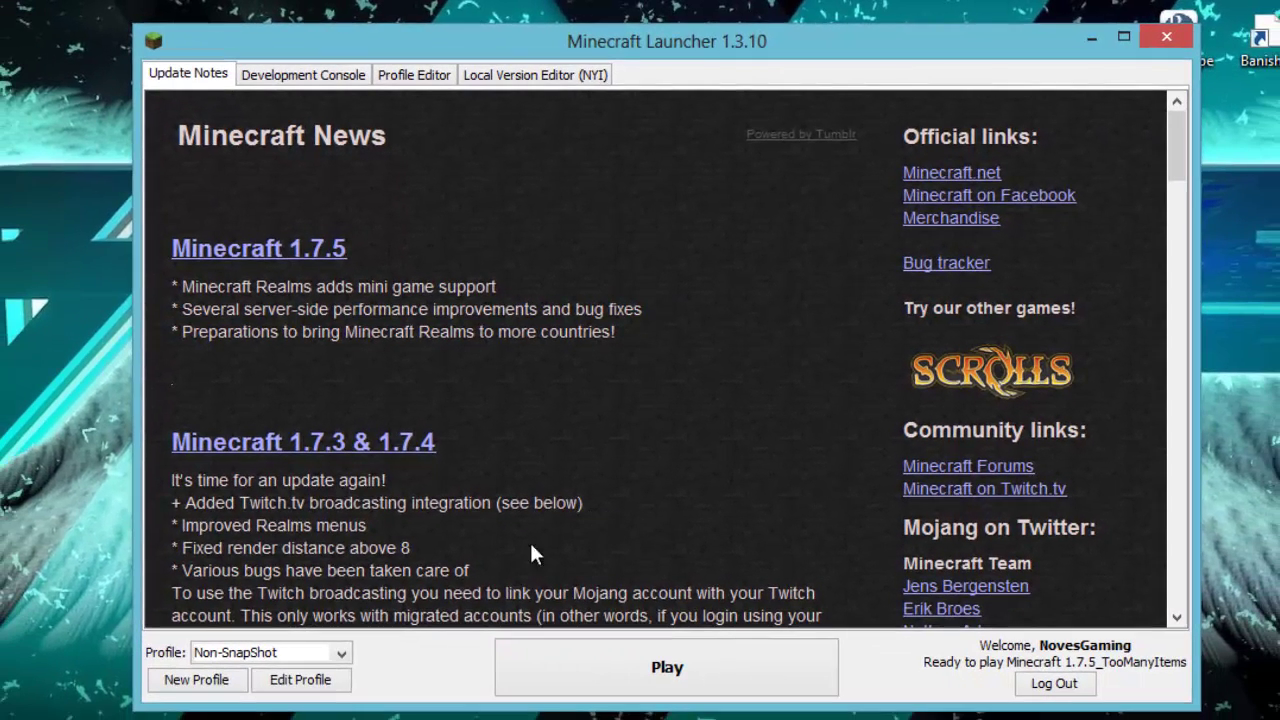
Open the Non-SnapShot profile's editor and its game directory in File Explorer
click(330, 681)
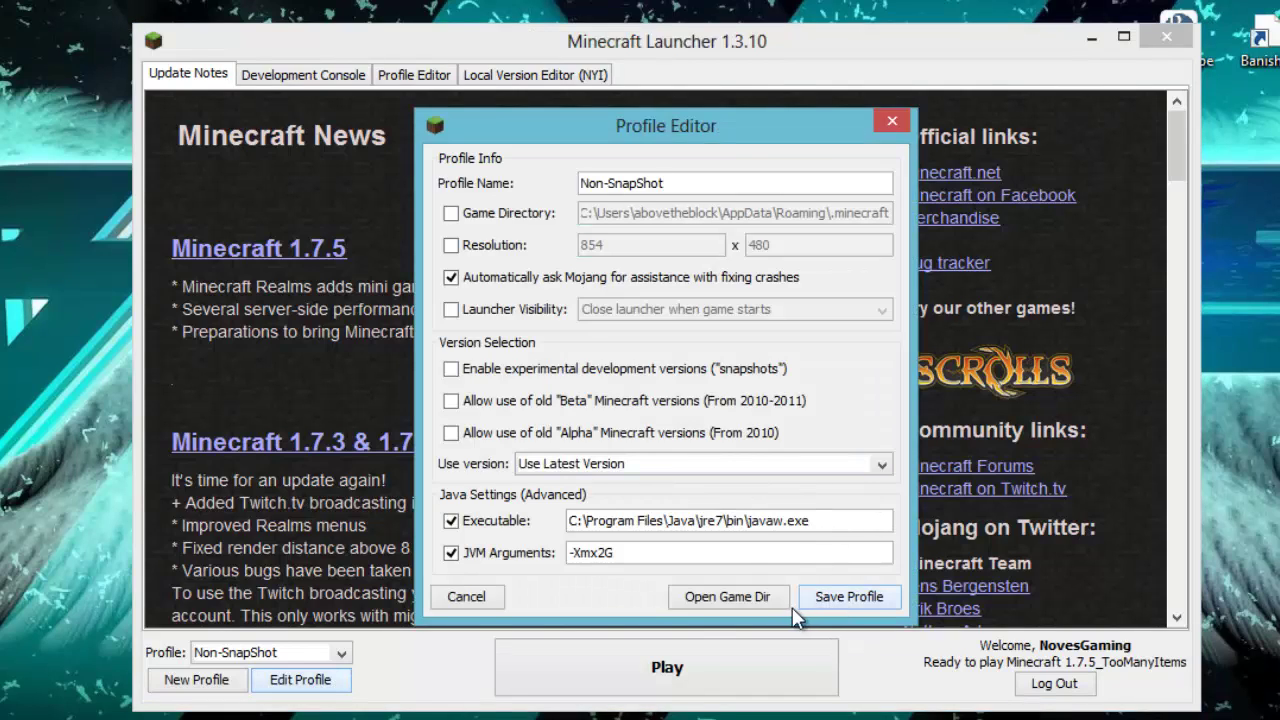
click(697, 600)
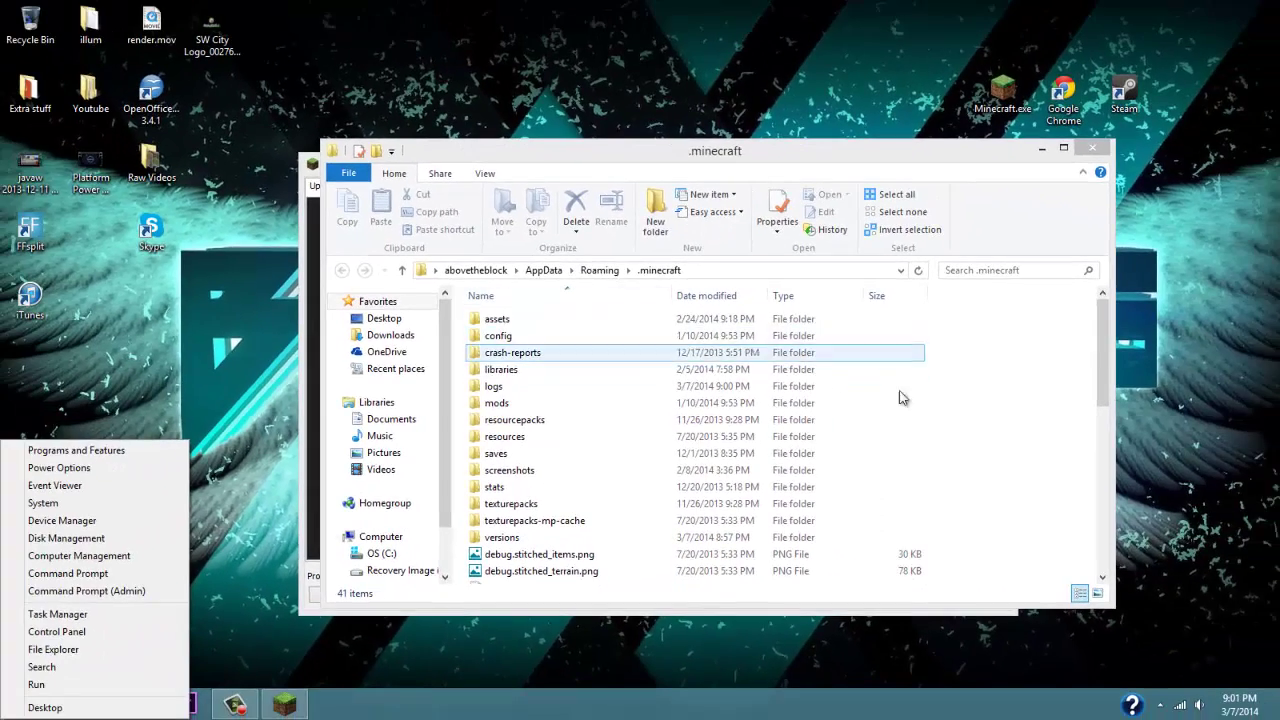
Delete the 1.7.5_TooManyItems folder from .minecraft's versions folder
click(977, 418)
scroll(977, 418, down, 1)
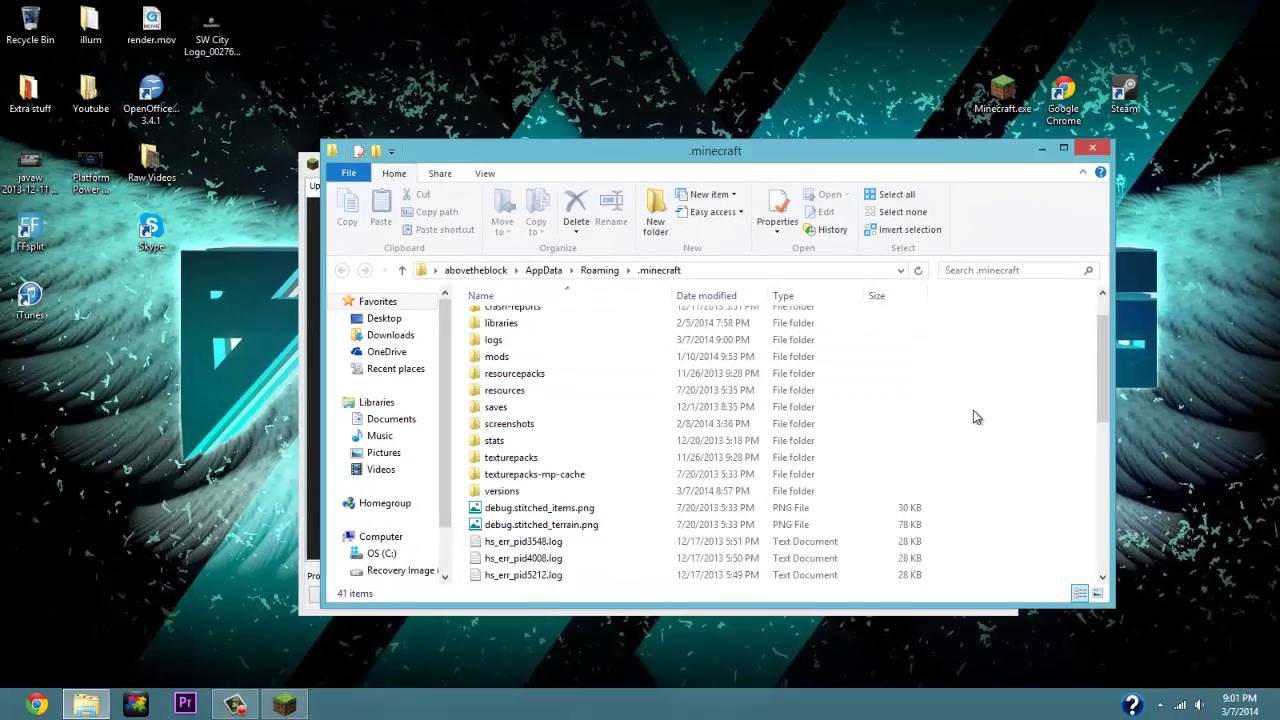
scroll(975, 418, up, 1)
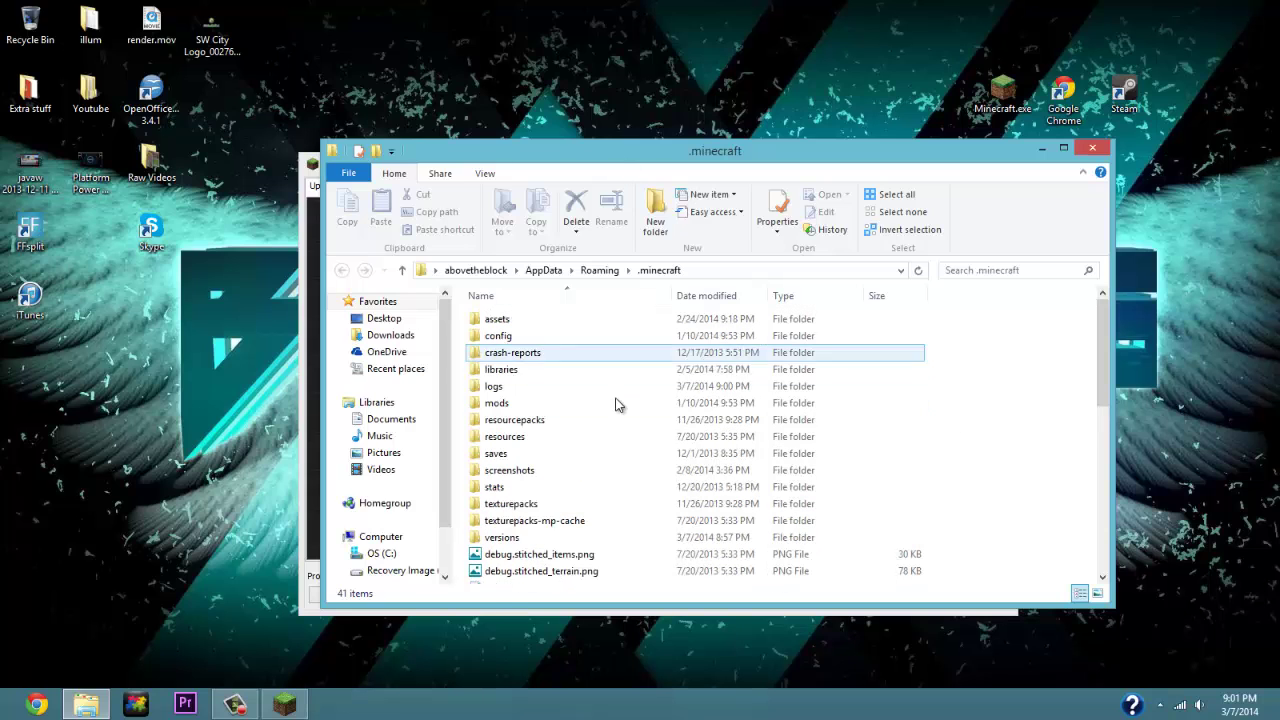
double_click(515, 537)
right_click(501, 472)
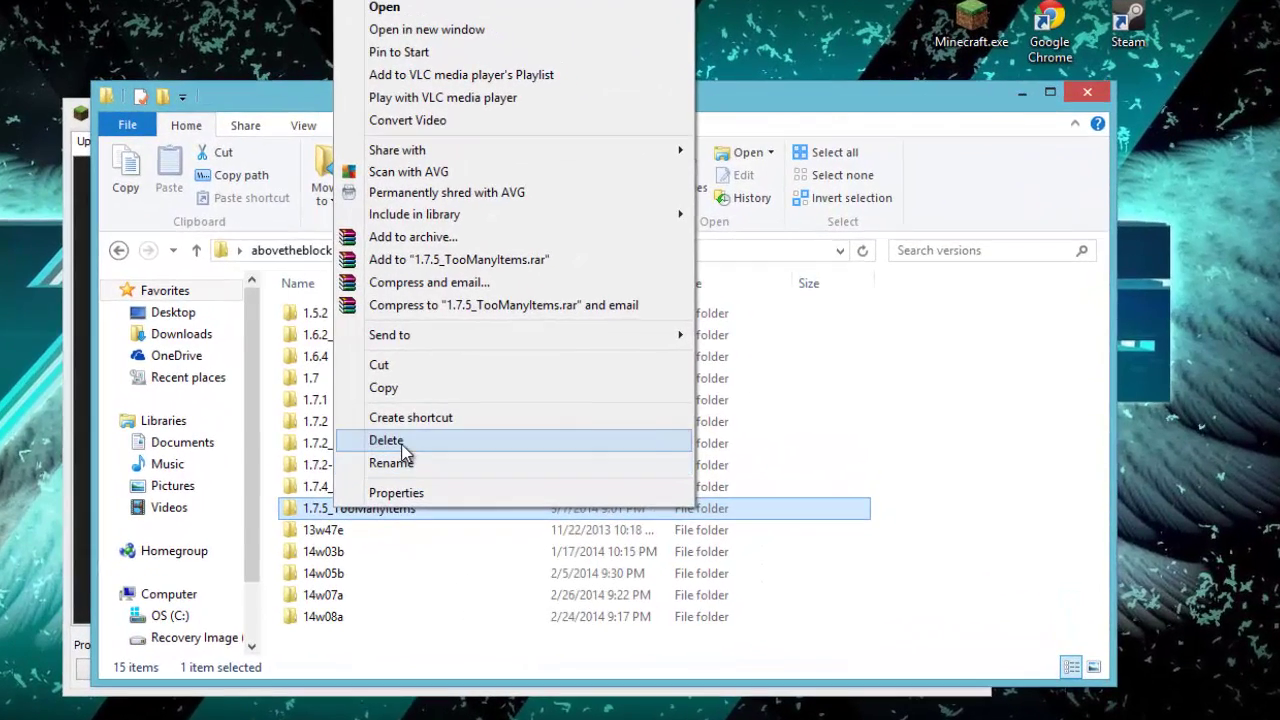
click(401, 446)
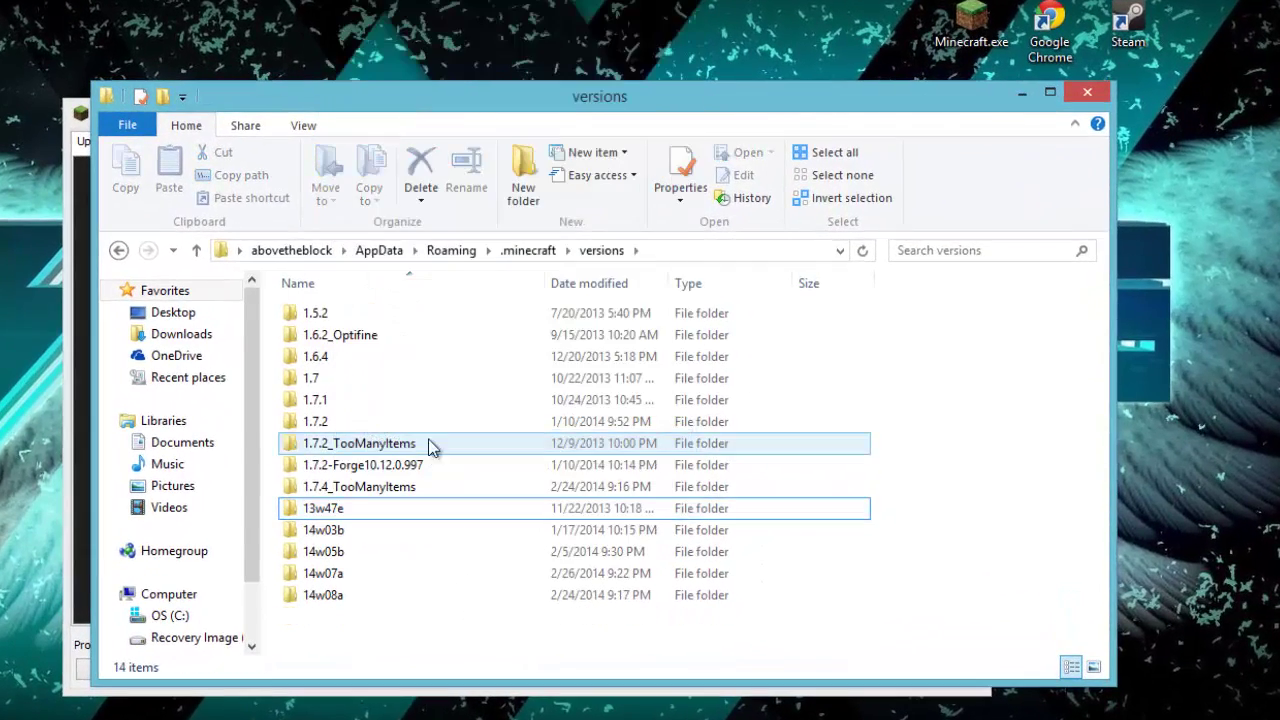
Close the Minecraft Launcher, empty the Recycle Bin, and close the versions folder window
click(70, 277)
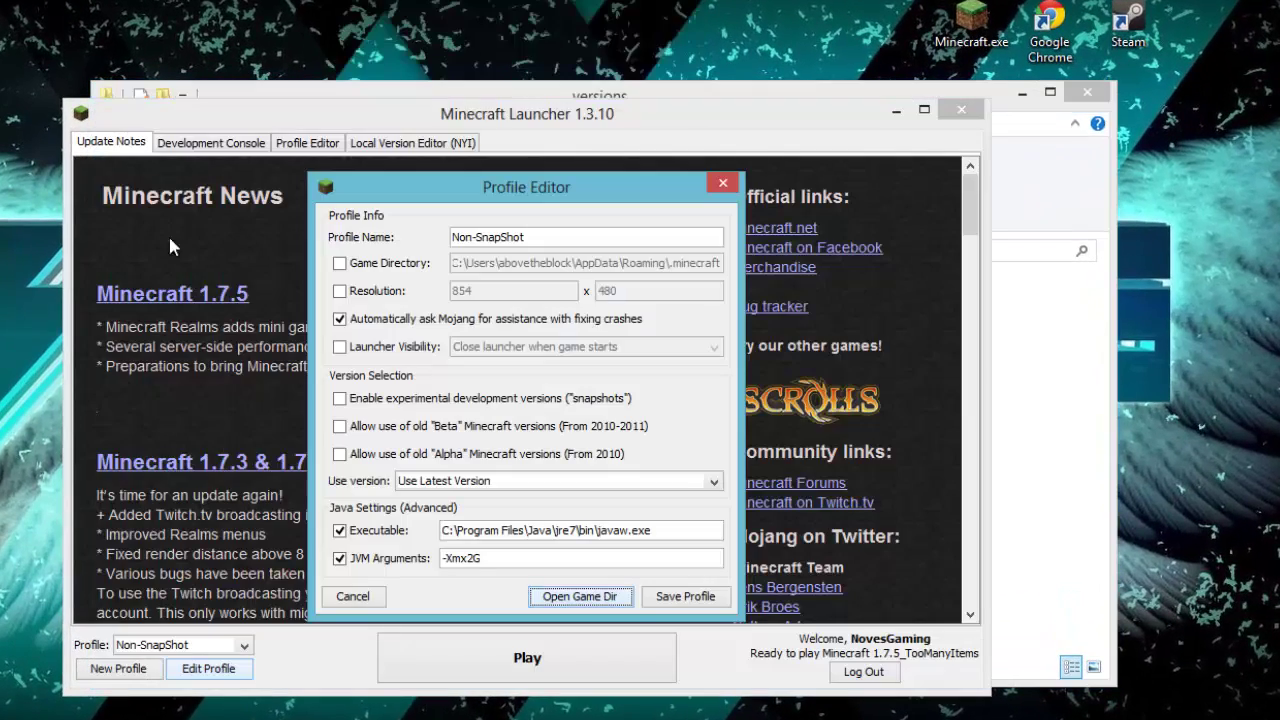
click(723, 183)
click(961, 109)
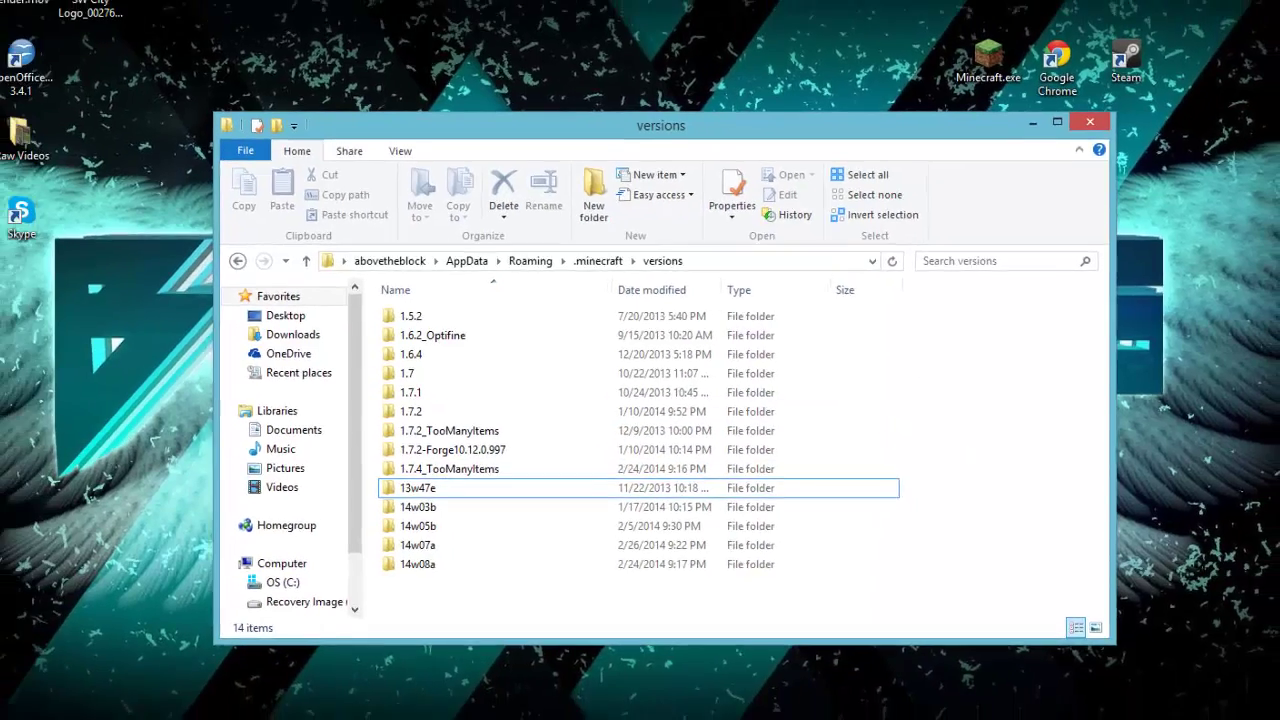
right_click(26, 24)
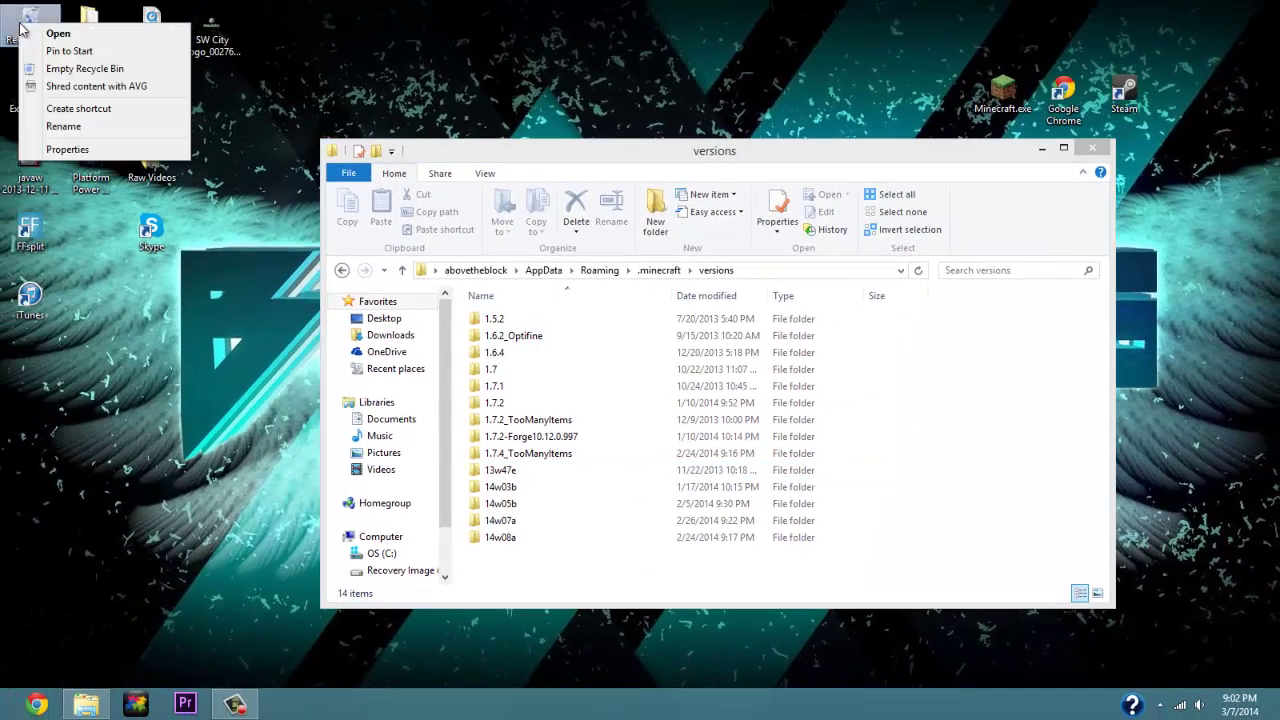
click(60, 69)
click(701, 417)
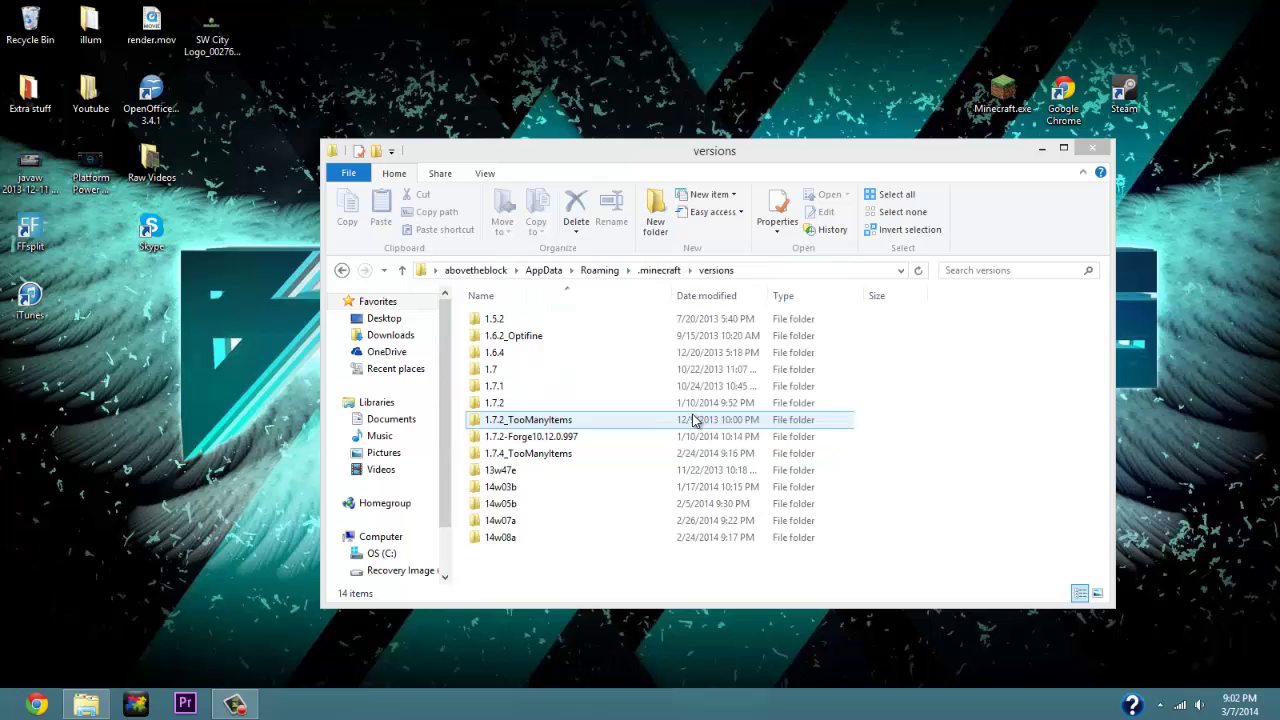
click(1097, 147)
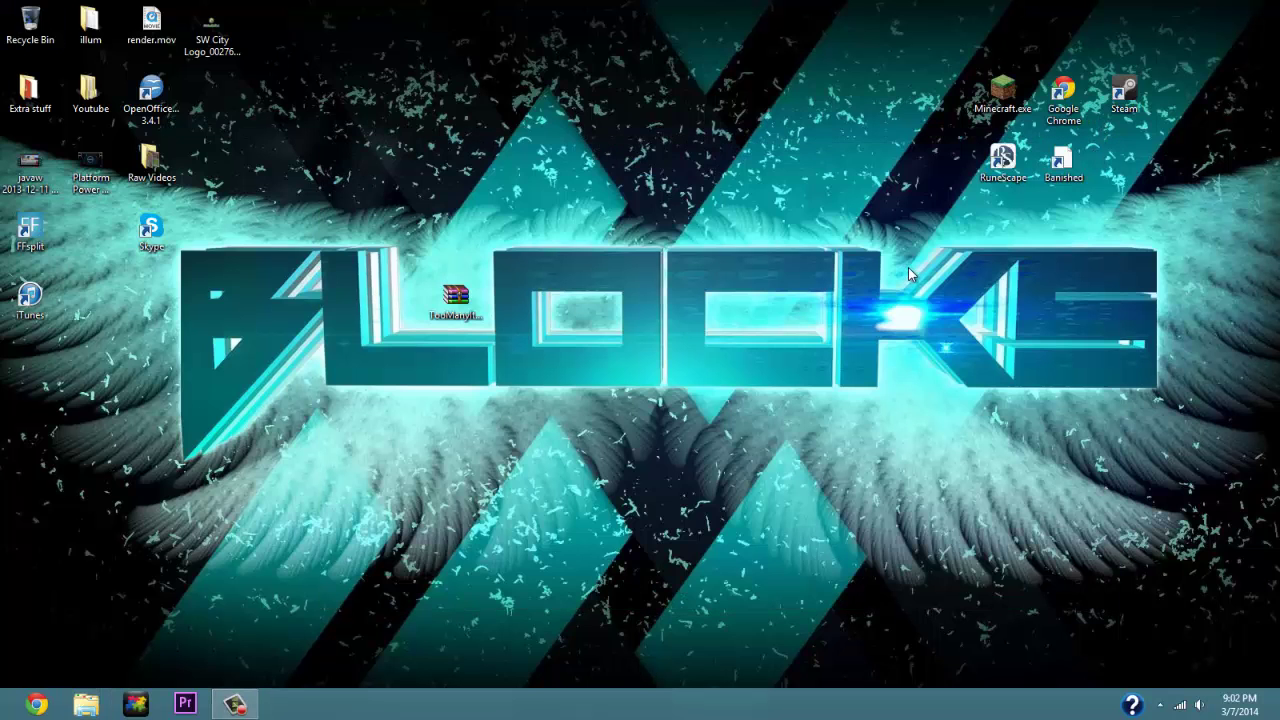